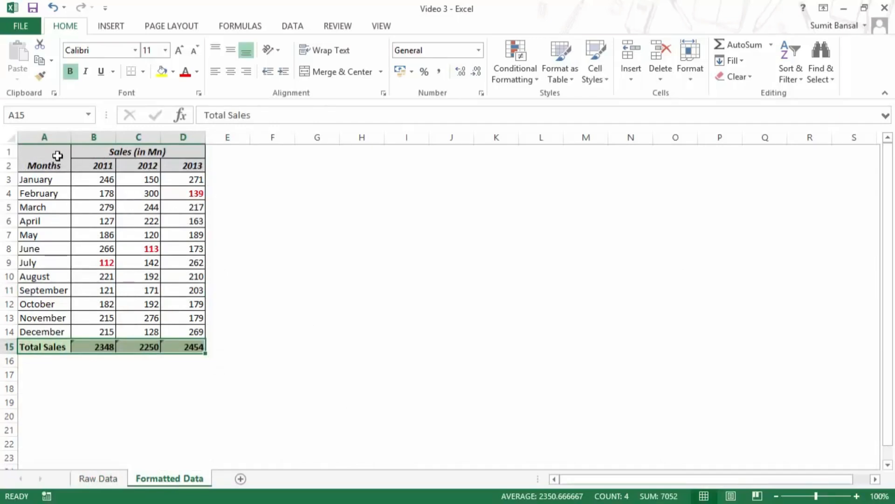
- Compare the Total Sales row and overall styling on the Formatted Data sheet with the plain table on the Raw Data sheet
{"action": "left_click_drag", "start_coordinate": [44, 346], "coordinate": [183, 349]}
{"action": "left_click", "coordinate": [105, 482]}
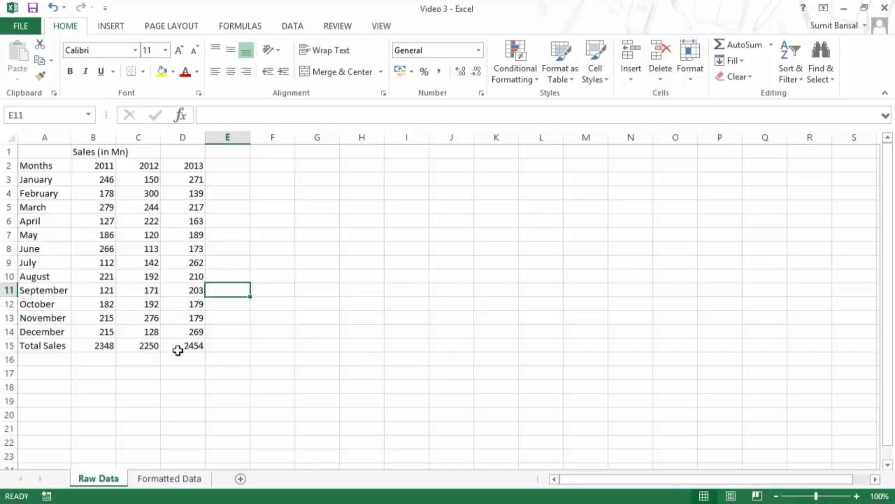
{"action": "left_click", "coordinate": [169, 480]}
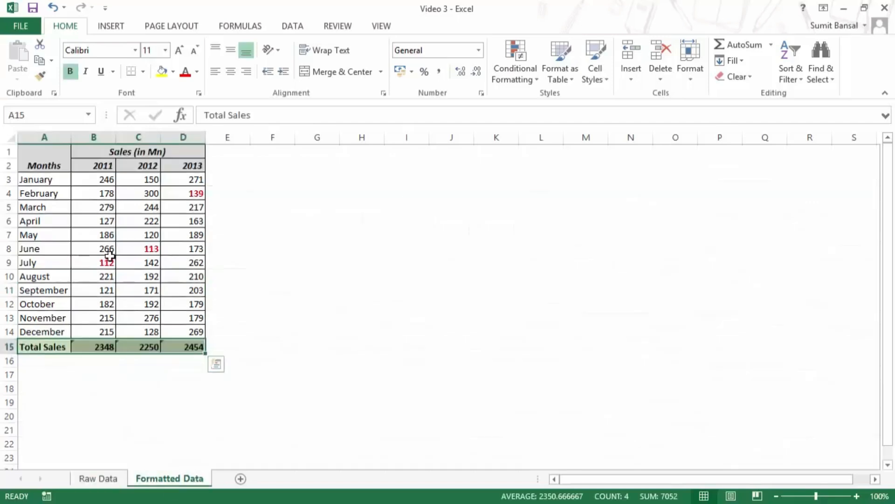
{"action": "left_click", "coordinate": [99, 479]}
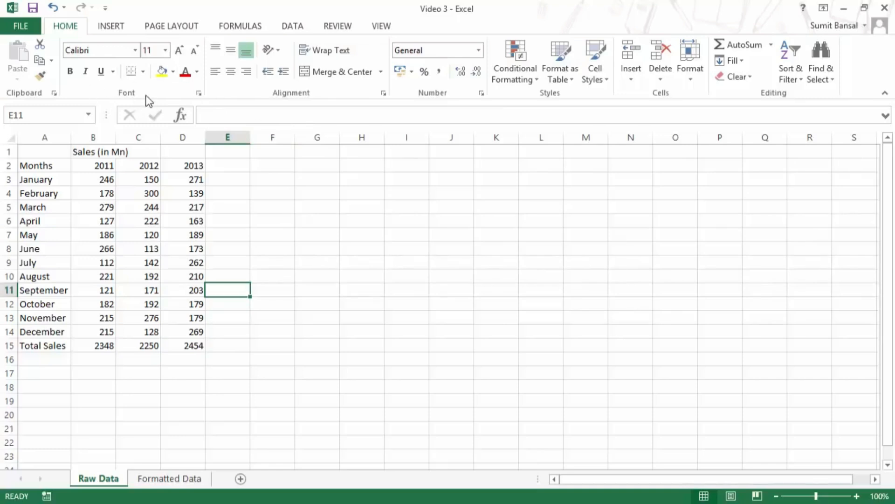
- Select the sales table A2:D15 on the Raw Data sheet and review the available fonts and font sizes
{"action": "left_click", "coordinate": [135, 50]}
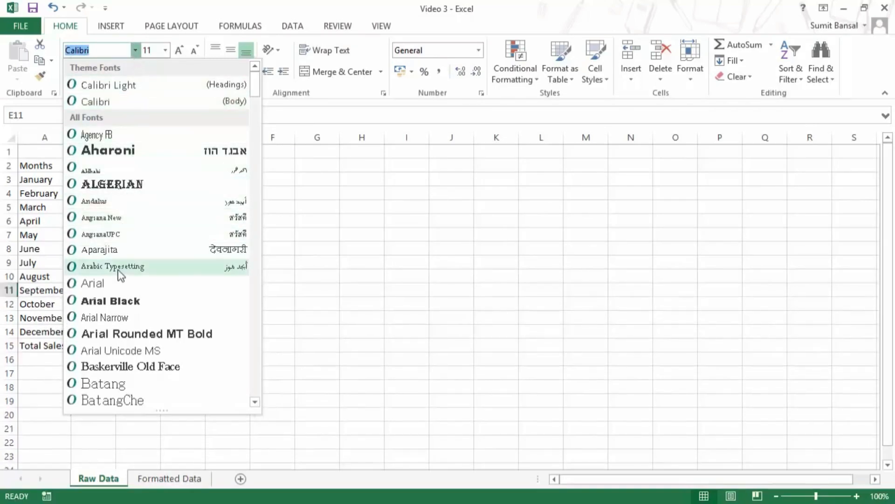
{"action": "left_click", "coordinate": [135, 48]}
{"action": "left_click_drag", "start_coordinate": [36, 166], "coordinate": [186, 345]}
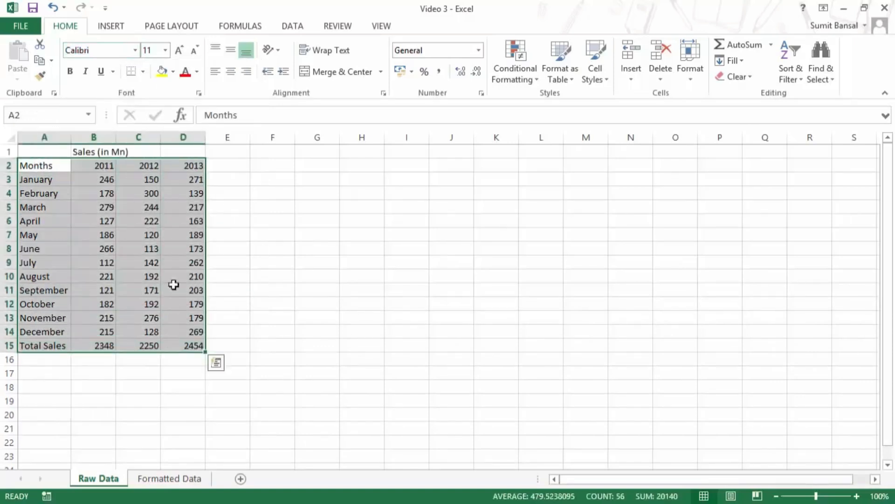
{"action": "left_click", "coordinate": [135, 50]}
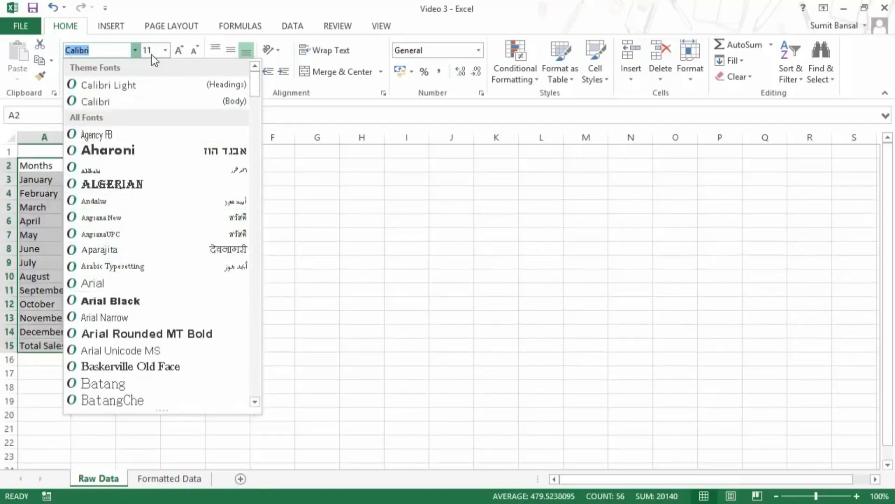
{"action": "left_click", "coordinate": [164, 49]}
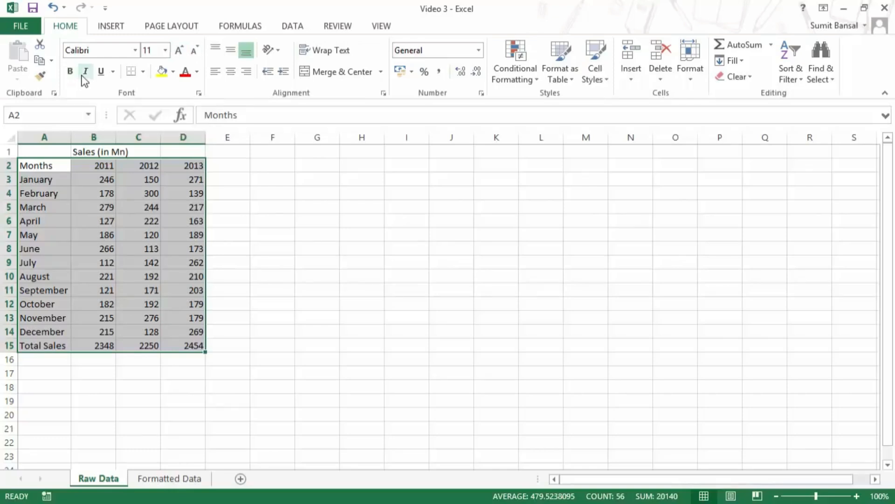
- Review the underline, border line style, fill colour and font colour options for the selected sales table
{"action": "left_click", "coordinate": [113, 72]}
{"action": "left_click", "coordinate": [143, 71]}
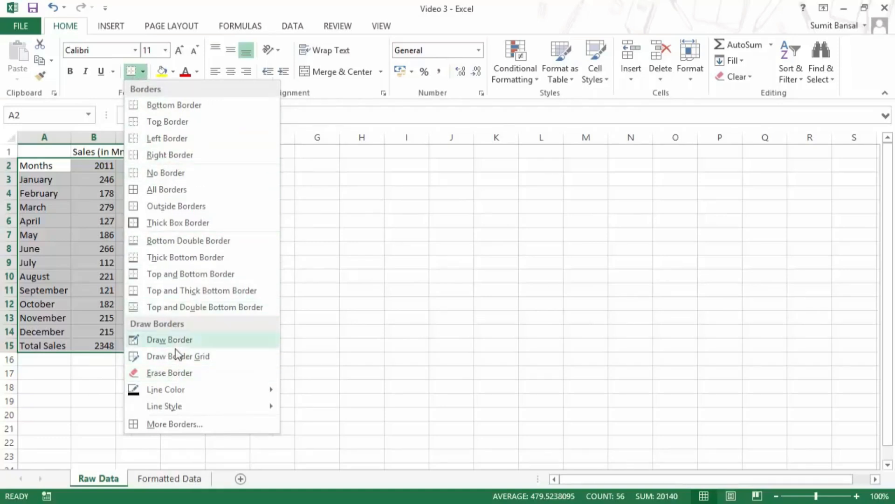
{"action": "mouse_move", "coordinate": [180, 396]}
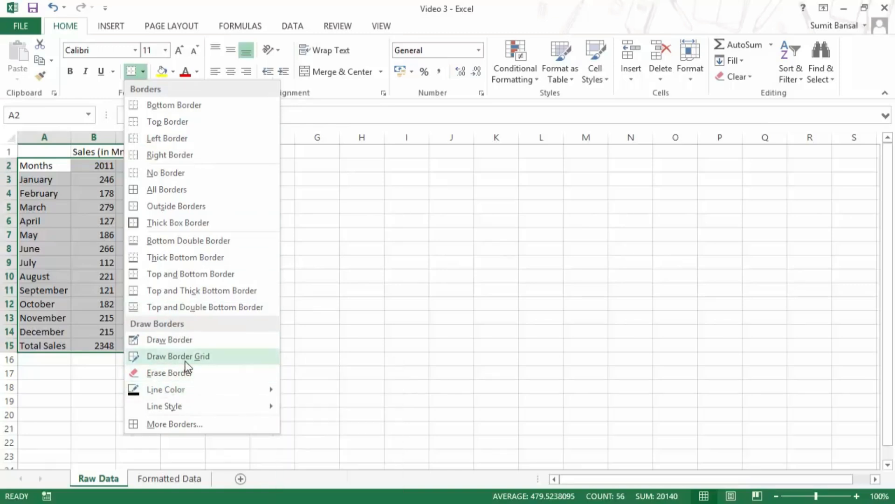
{"action": "mouse_move", "coordinate": [191, 411]}
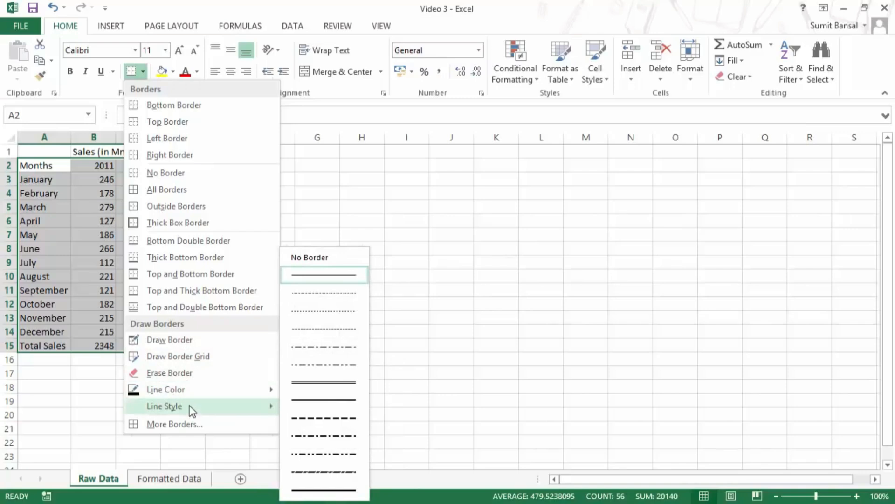
{"action": "left_click", "coordinate": [141, 74]}
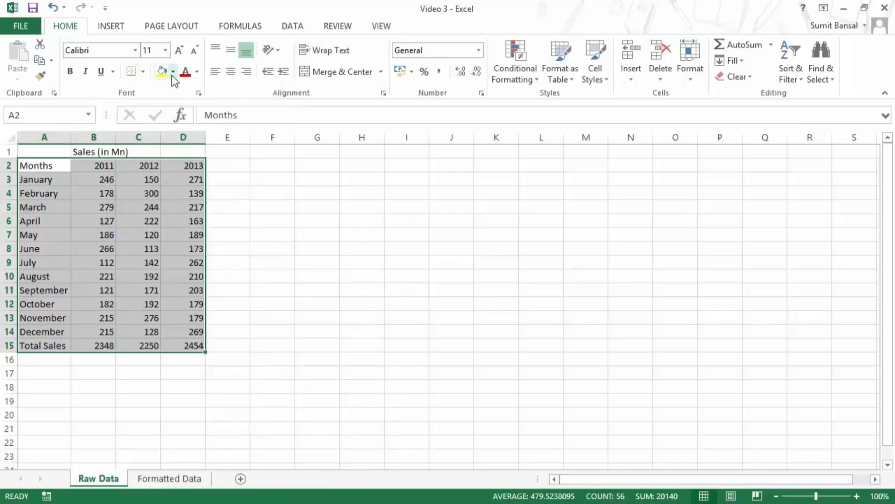
{"action": "left_click", "coordinate": [173, 74]}
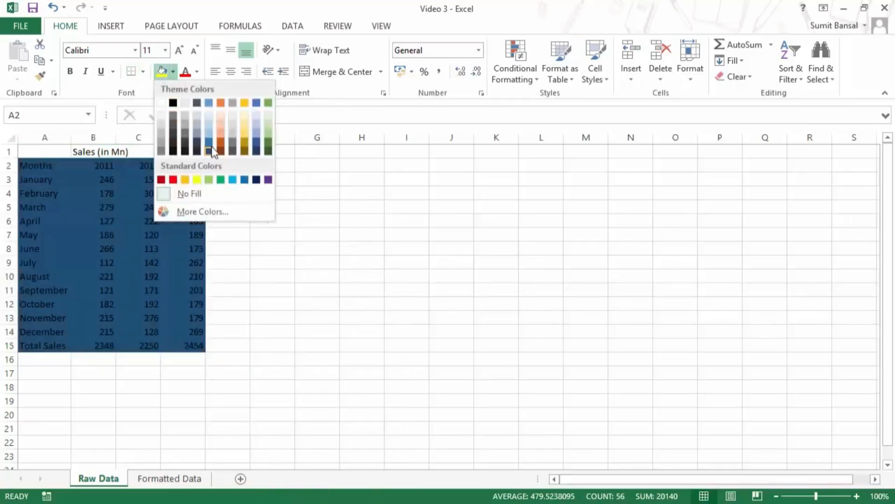
{"action": "left_click", "coordinate": [232, 132]}
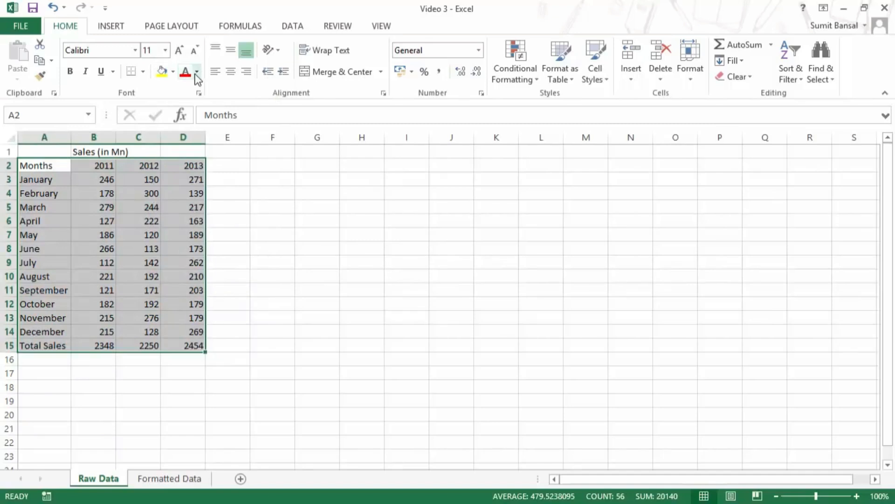
{"action": "left_click", "coordinate": [197, 72]}
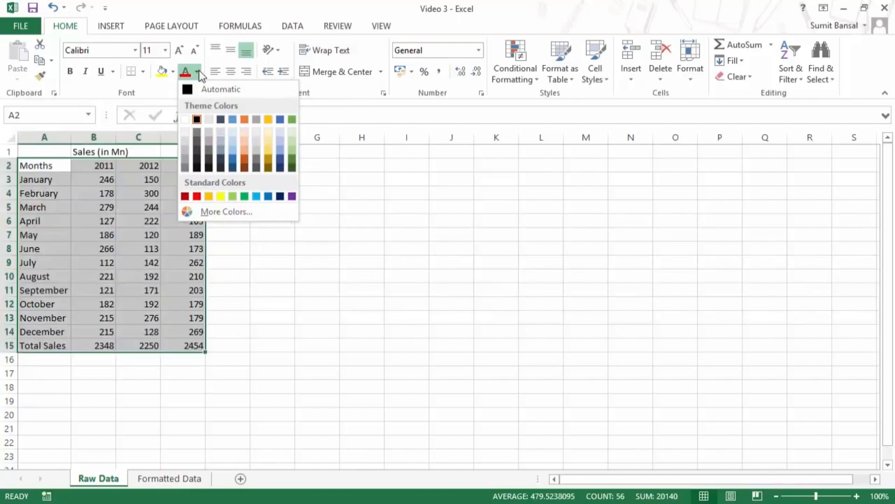
{"action": "left_click", "coordinate": [200, 75]}
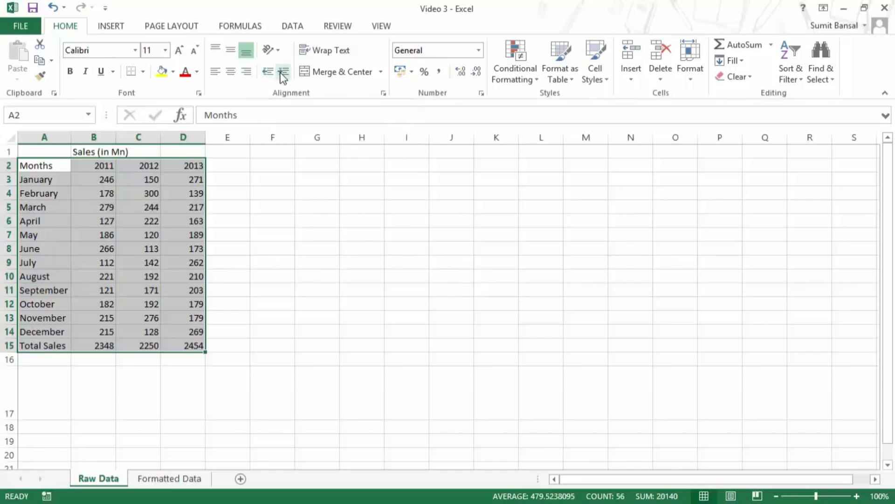
- Enter the sample text "Trump Excel" in cell G3
{"action": "left_click", "coordinate": [308, 179]}
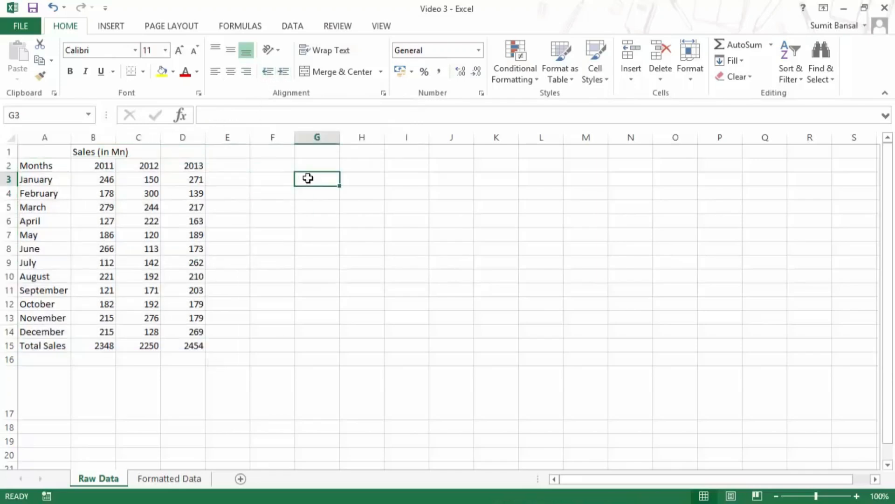
{"action": "type", "text": "Trump Excel"}
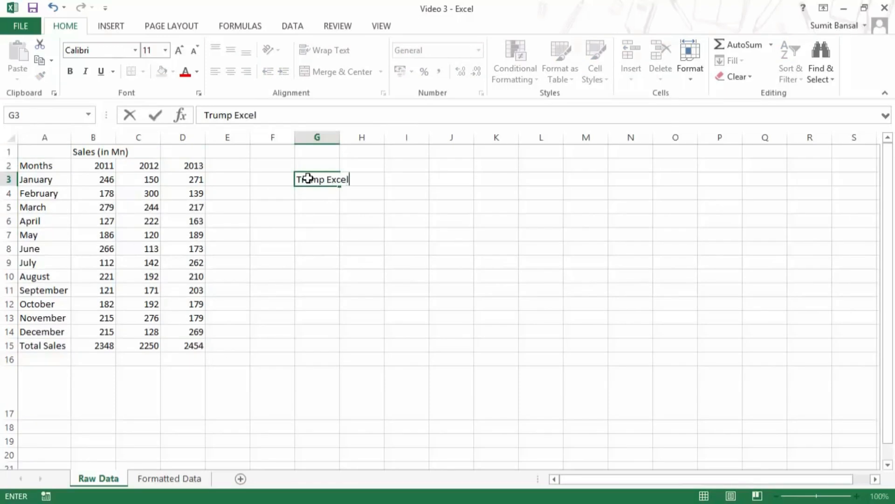
{"action": "key", "text": "Return"}
- Increase the indent of the text in cell G3, and decrease it back to the cell's edge
{"action": "left_click", "coordinate": [308, 178]}
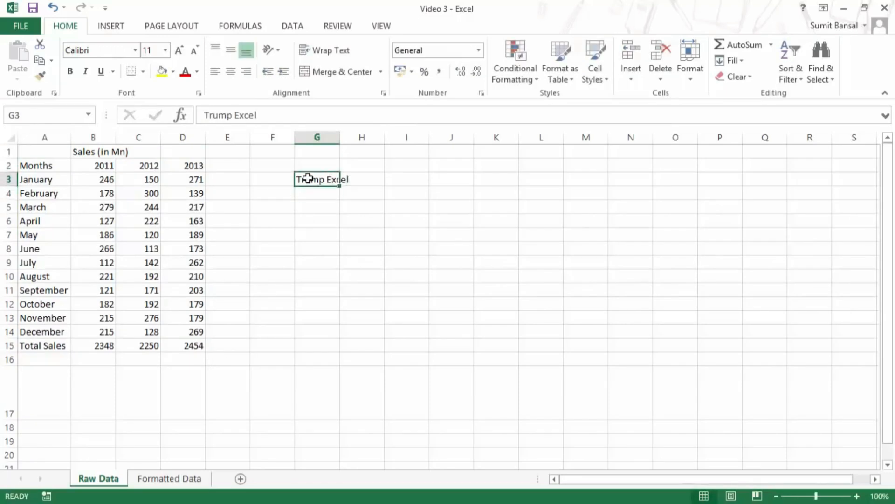
{"action": "left_click", "coordinate": [279, 72]}
{"action": "left_click", "coordinate": [279, 73]}
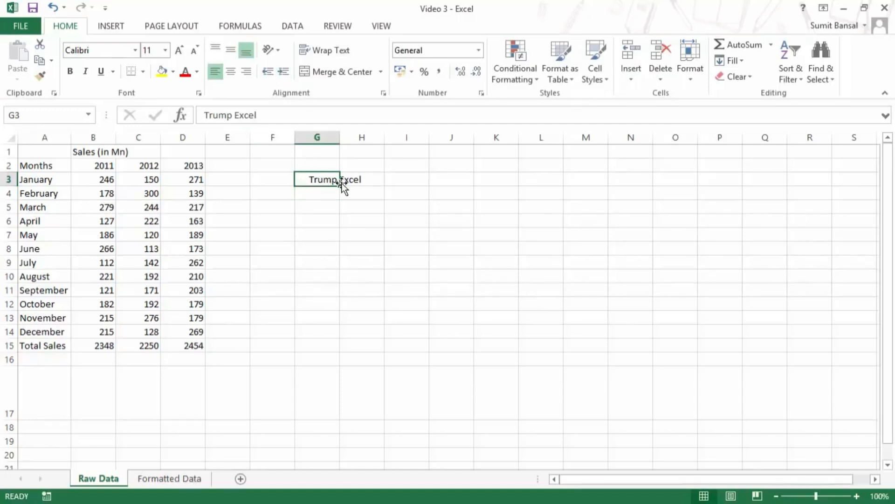
{"action": "left_click", "coordinate": [269, 74]}
{"action": "left_click", "coordinate": [271, 75]}
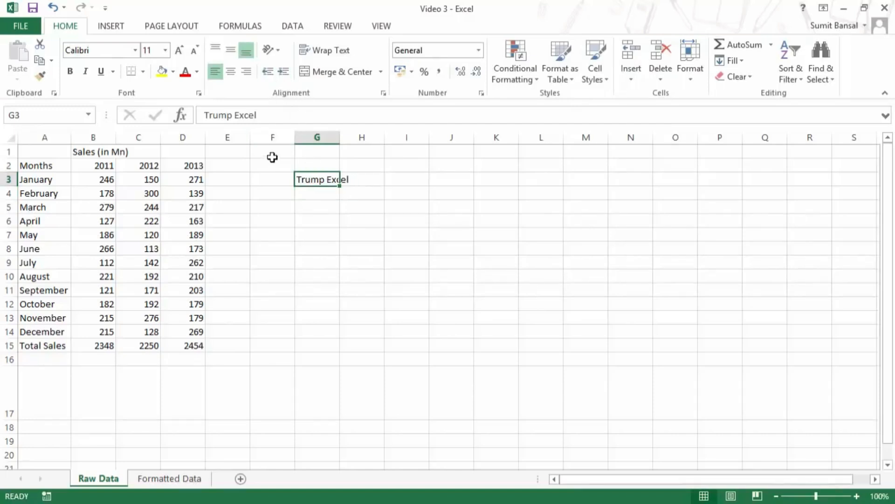
- Angle the text in cell G3 counterclockwise, and undo the rotation
{"action": "left_click", "coordinate": [280, 51]}
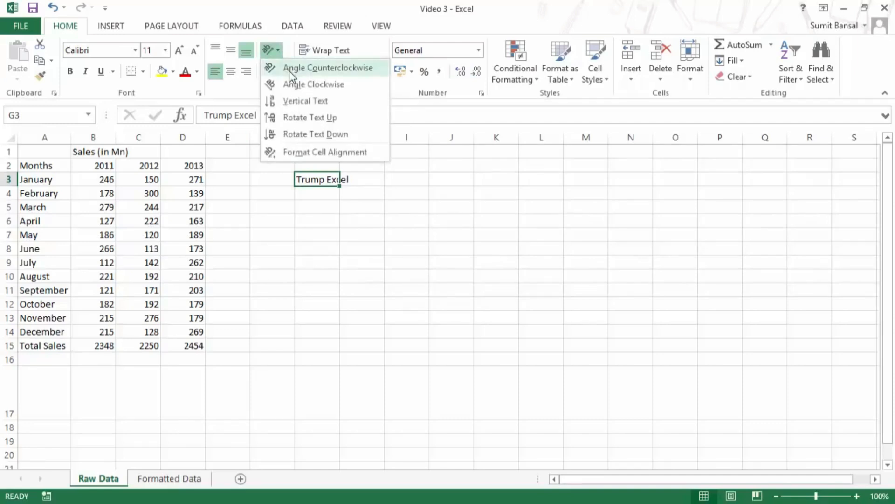
{"action": "left_click", "coordinate": [290, 69]}
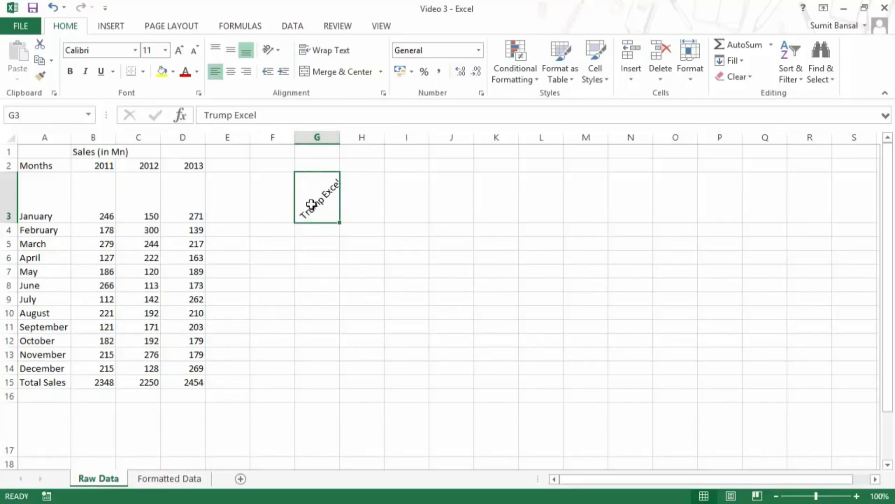
{"action": "left_click", "coordinate": [278, 52]}
{"action": "left_click", "coordinate": [280, 51]}
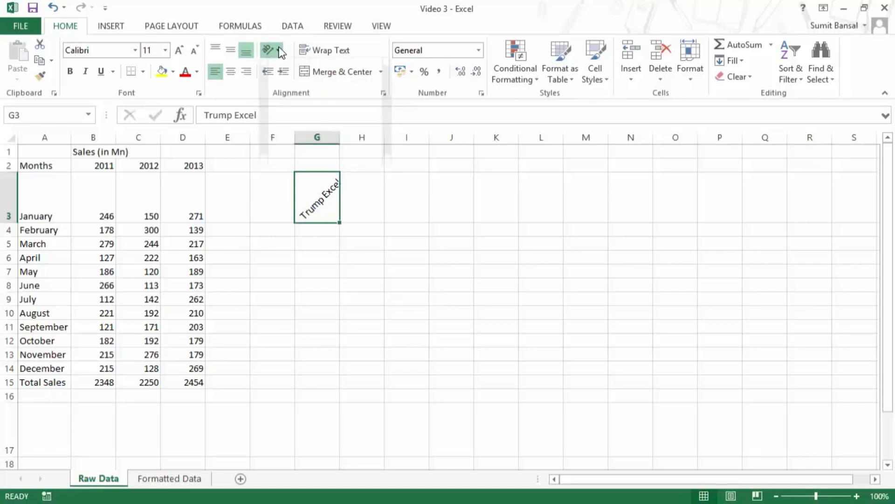
{"action": "key", "text": "ctrl+z"}
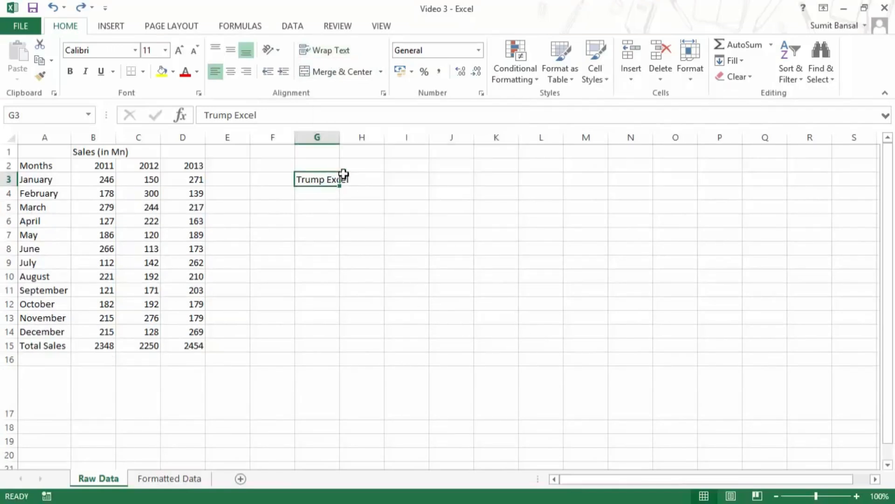
- Wrap the text in cell G3, and undo the wrapping
{"action": "left_click", "coordinate": [329, 51]}
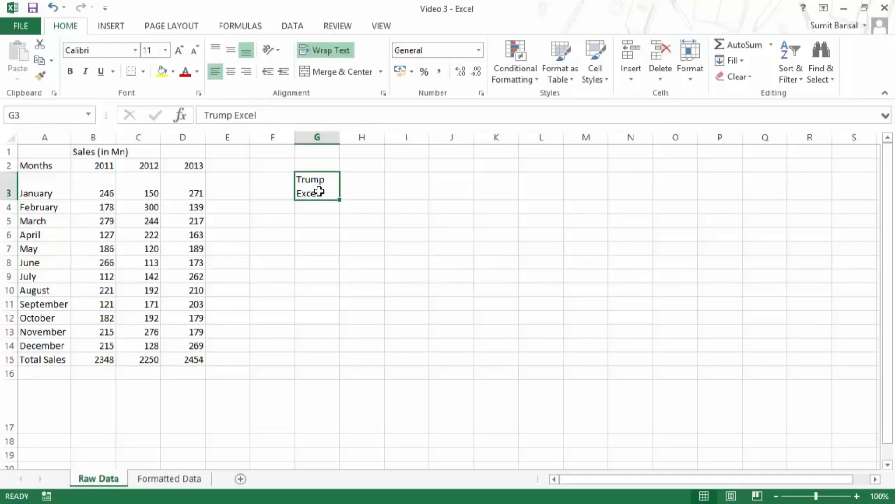
{"action": "key", "text": "ctrl+z"}
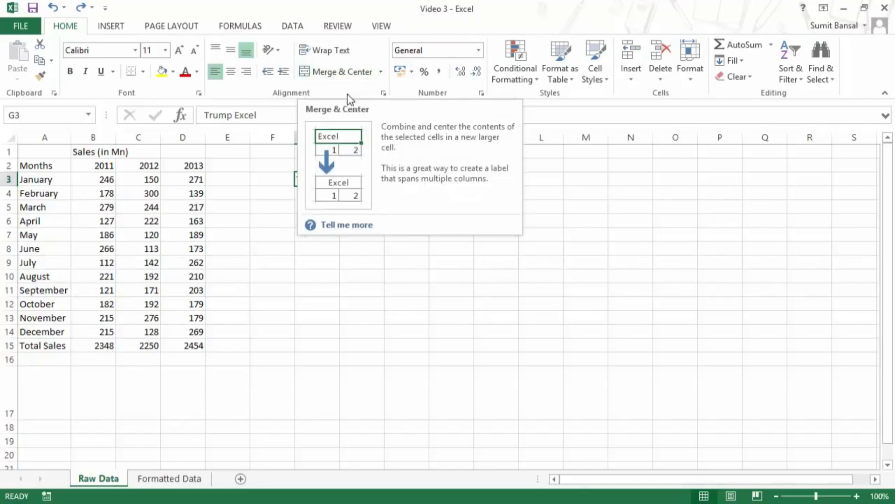
{"action": "left_click", "coordinate": [344, 275]}
- Merge and center G3:I3, unmerge the cells again, and left-align the text in G3
{"action": "left_click_drag", "start_coordinate": [317, 180], "coordinate": [397, 179]}
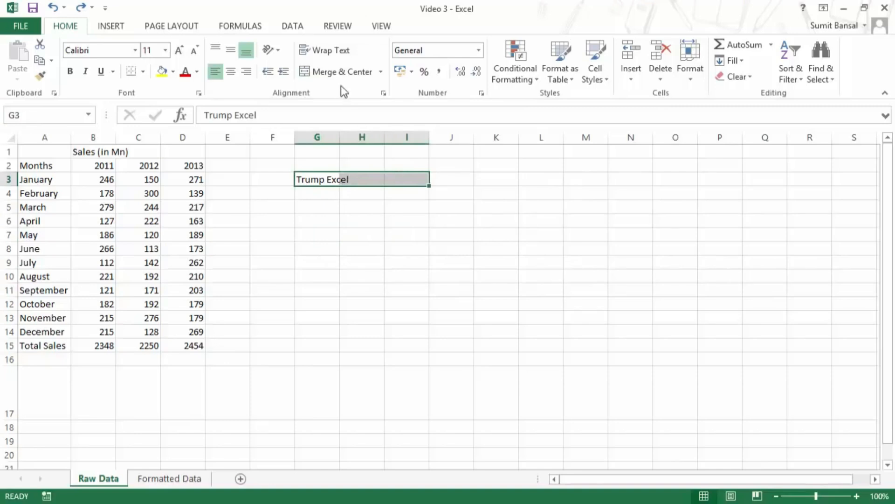
{"action": "left_click", "coordinate": [340, 72]}
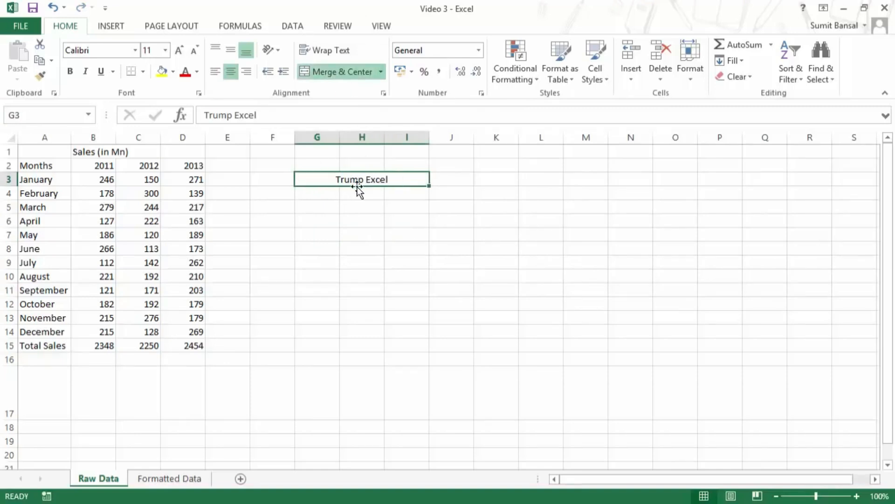
{"action": "left_click", "coordinate": [381, 73]}
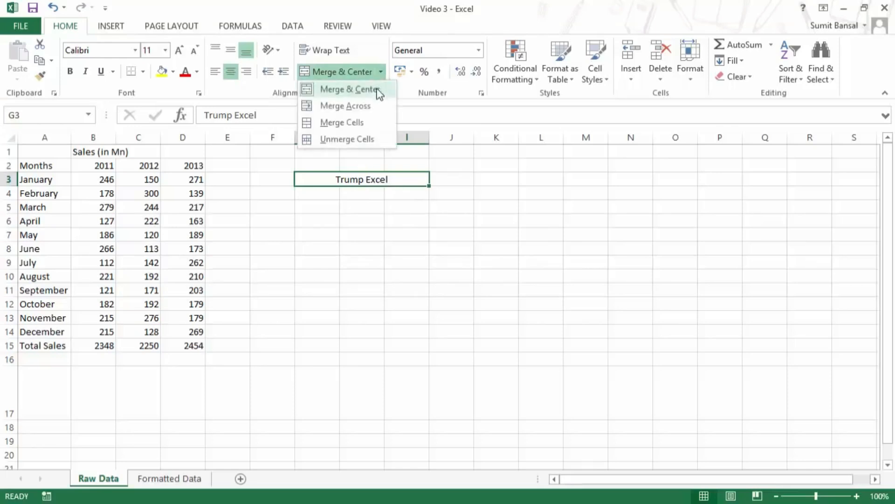
{"action": "left_click", "coordinate": [348, 139]}
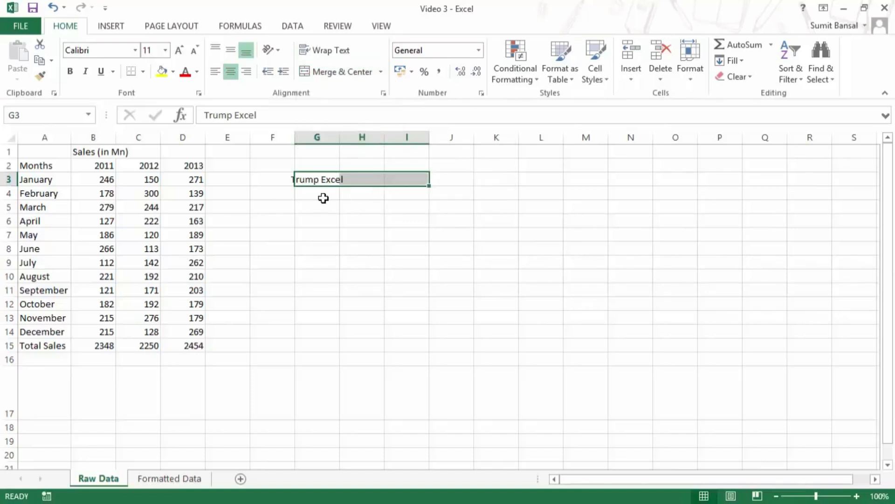
{"action": "left_click", "coordinate": [316, 179]}
{"action": "left_click", "coordinate": [215, 71]}
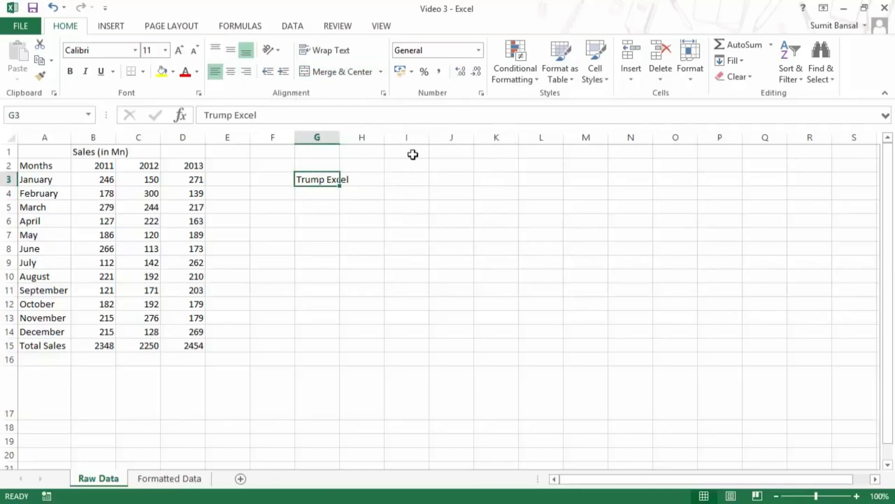
- Review the number formats offered for cell G3 and the accounting currency formats offered for cell I12
{"action": "left_click", "coordinate": [479, 51]}
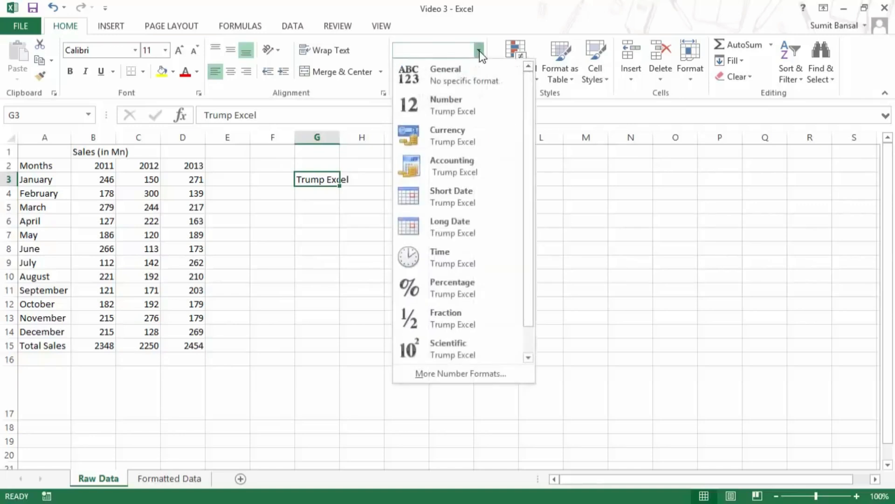
{"action": "left_click", "coordinate": [479, 50]}
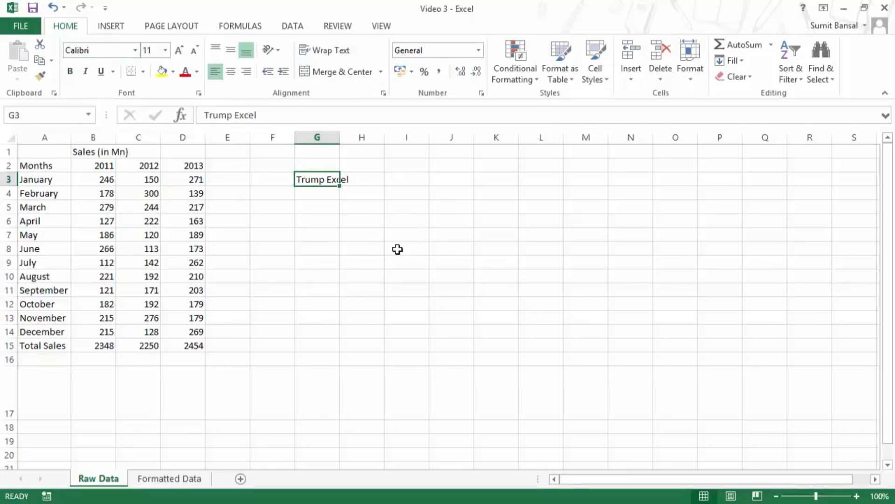
{"action": "left_click", "coordinate": [397, 305]}
{"action": "right_click", "coordinate": [397, 306]}
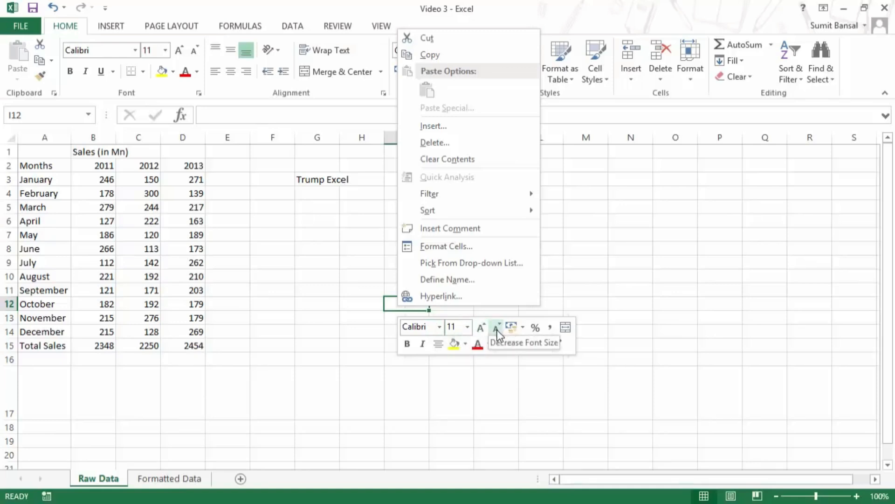
{"action": "left_click", "coordinate": [523, 327]}
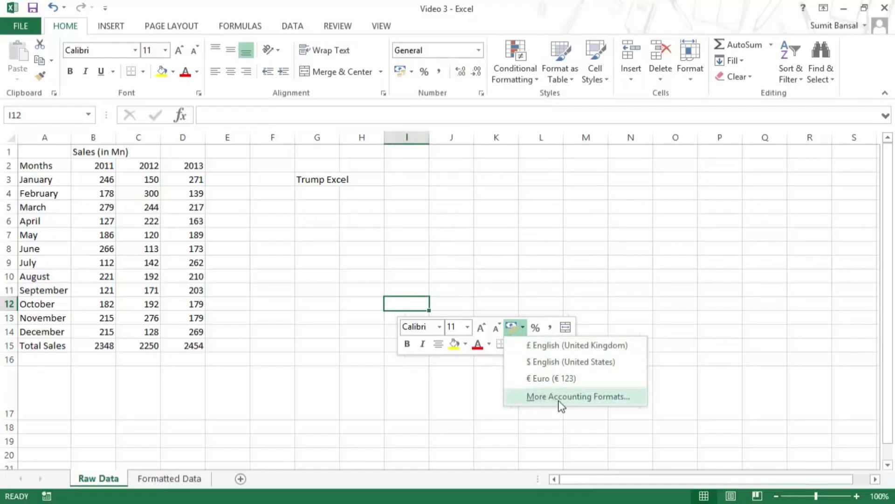
- Make the text in cell G3 bold
{"action": "left_click", "coordinate": [523, 329]}
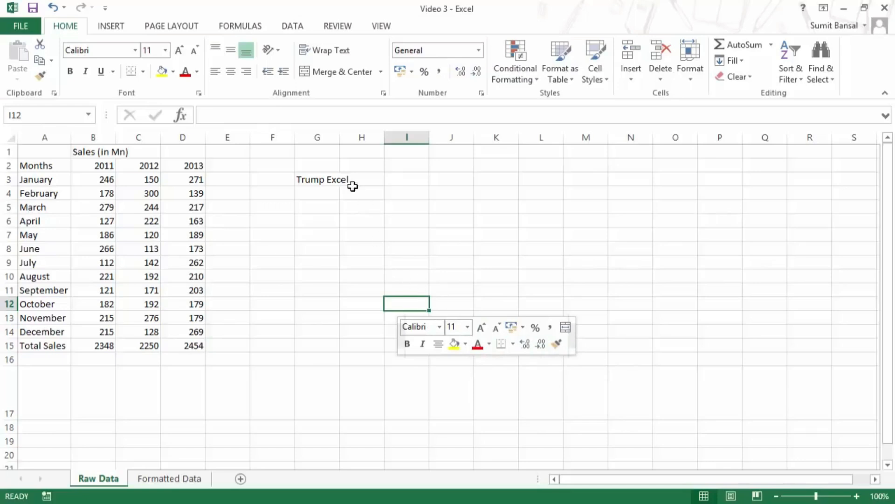
{"action": "right_click", "coordinate": [310, 182]}
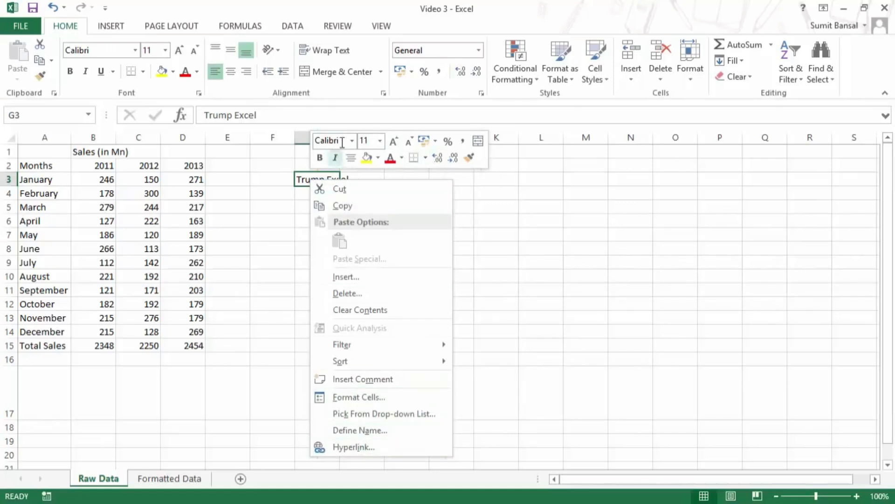
{"action": "left_click", "coordinate": [320, 158]}
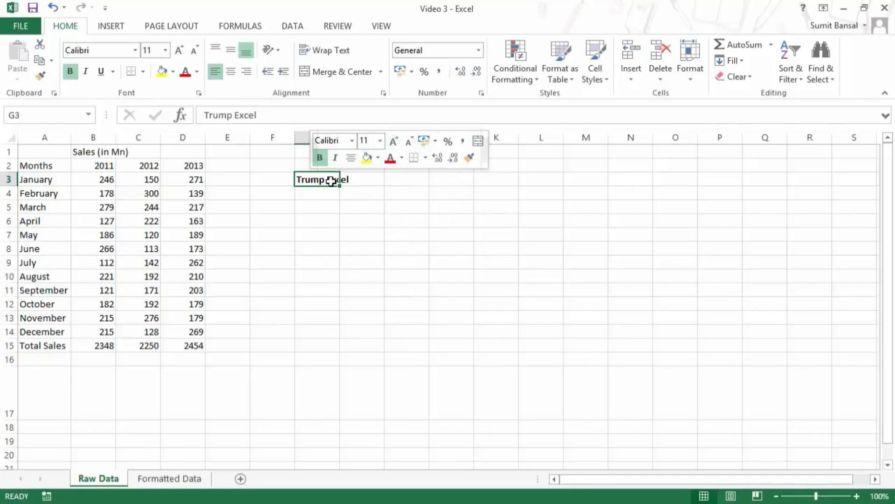
- Fill the range G3:J10 with yellow, and undo both the fill and the bold formatting of G3
{"action": "left_click_drag", "start_coordinate": [321, 181], "coordinate": [450, 276]}
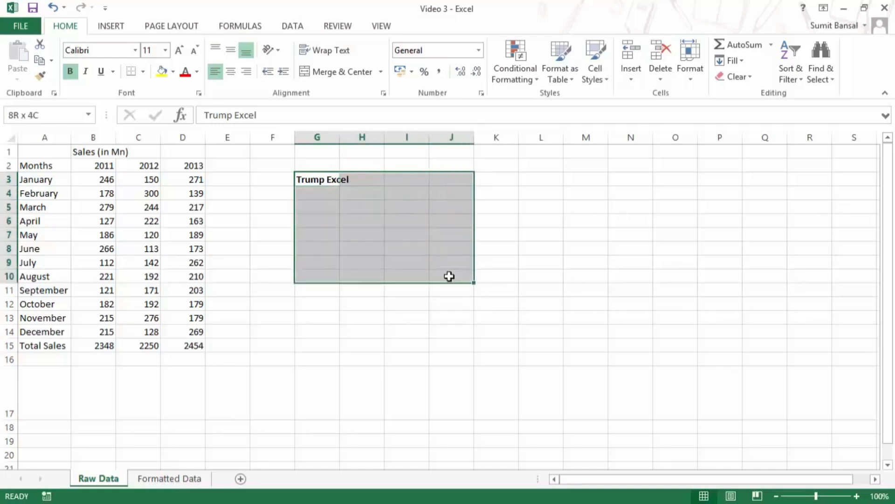
{"action": "right_click", "coordinate": [332, 180]}
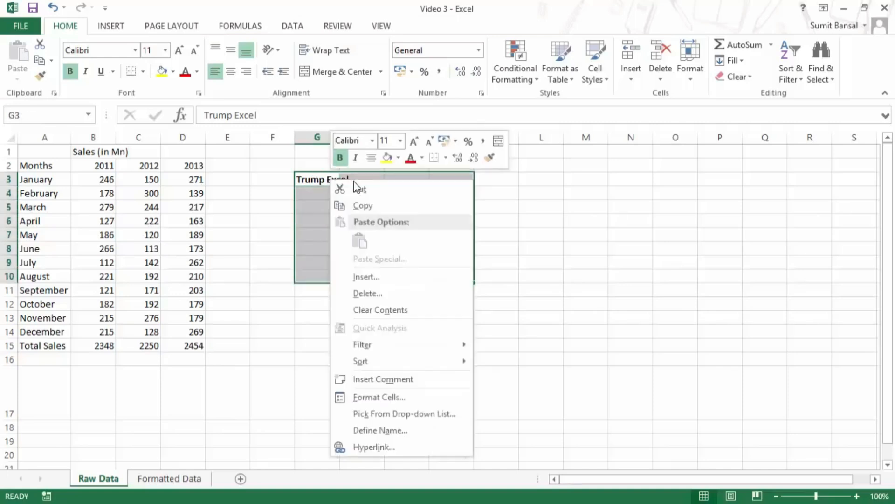
{"action": "left_click", "coordinate": [390, 162]}
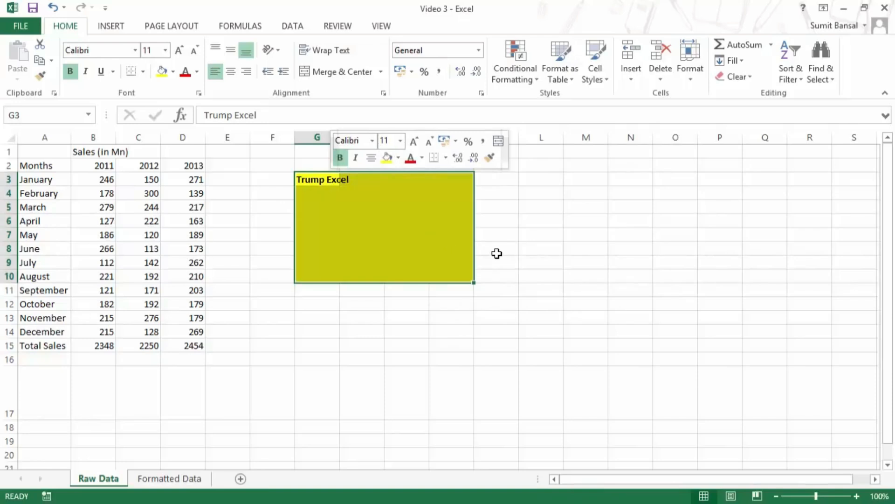
{"action": "key", "text": "ctrl+z"}
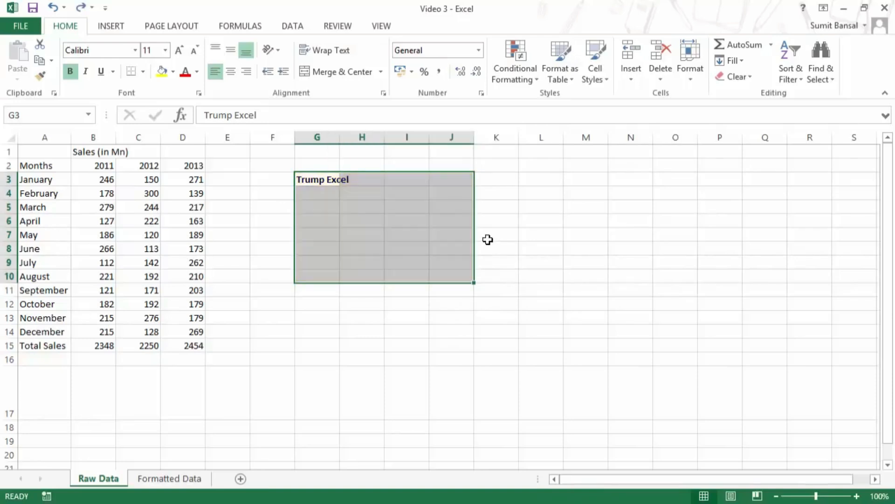
{"action": "key", "text": "ctrl+z"}
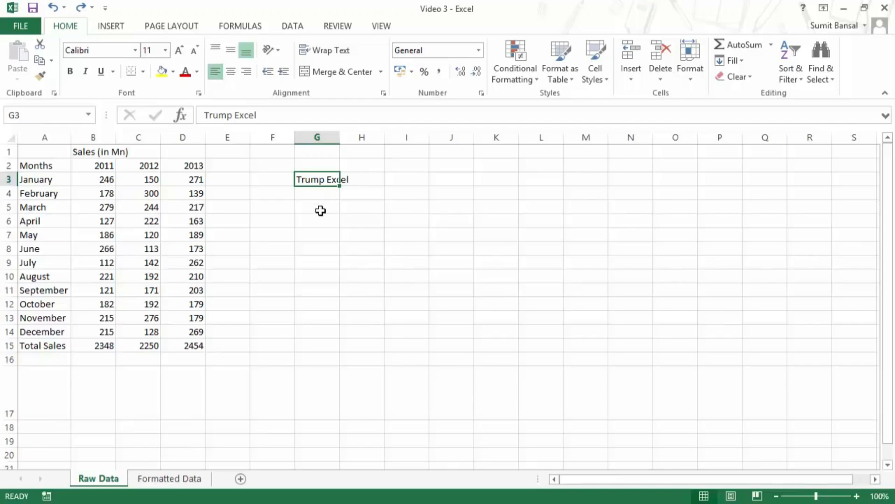
- Look through the Number, Alignment, Font, Border, Fill and Protection settings in the Format Cells dialog for cell G5
{"action": "key", "text": "ctrl+1"}
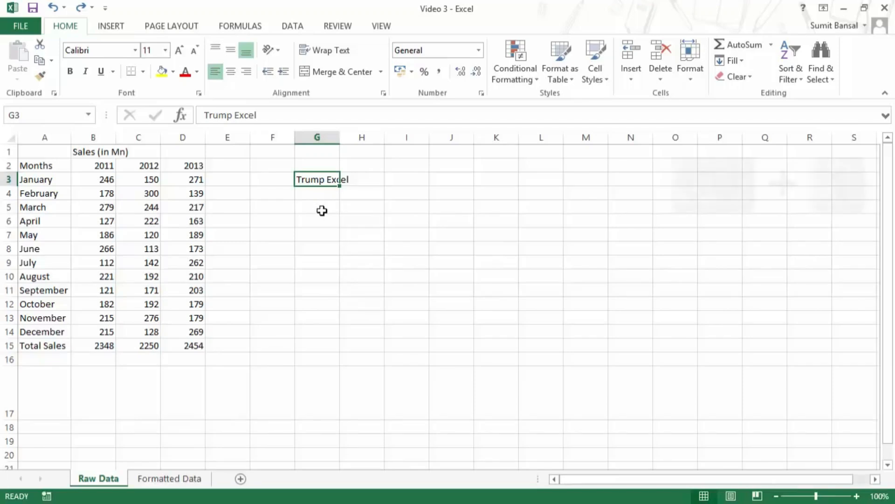
{"action": "left_click", "coordinate": [322, 210]}
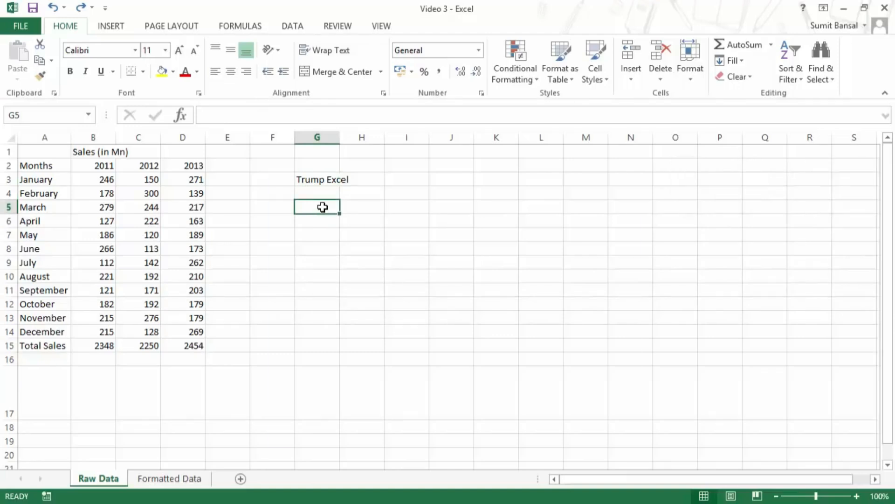
{"action": "key", "text": "ctrl+1"}
{"action": "left_click_drag", "start_coordinate": [359, 135], "coordinate": [458, 119]}
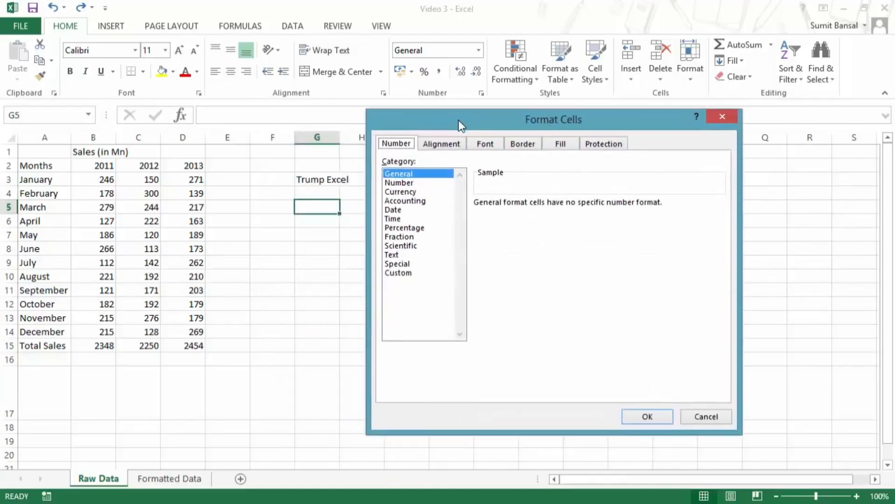
{"action": "left_click", "coordinate": [447, 145]}
{"action": "left_click", "coordinate": [492, 147]}
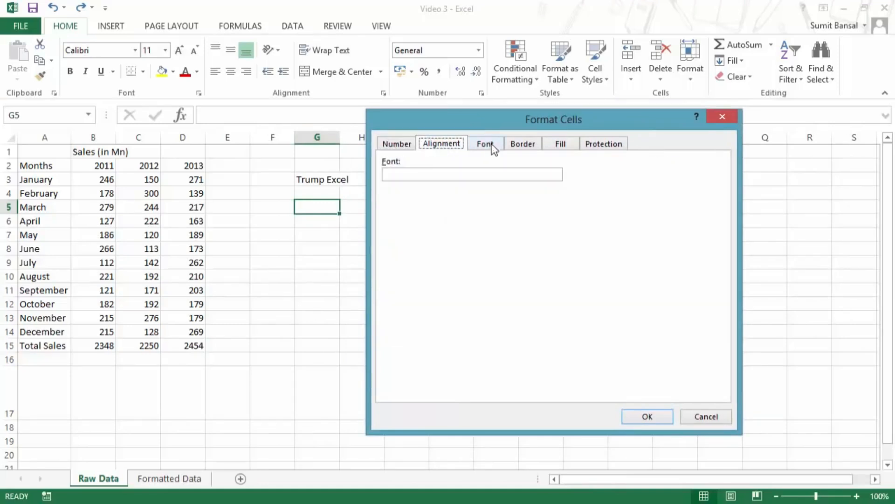
{"action": "left_click", "coordinate": [523, 144]}
{"action": "left_click", "coordinate": [565, 143]}
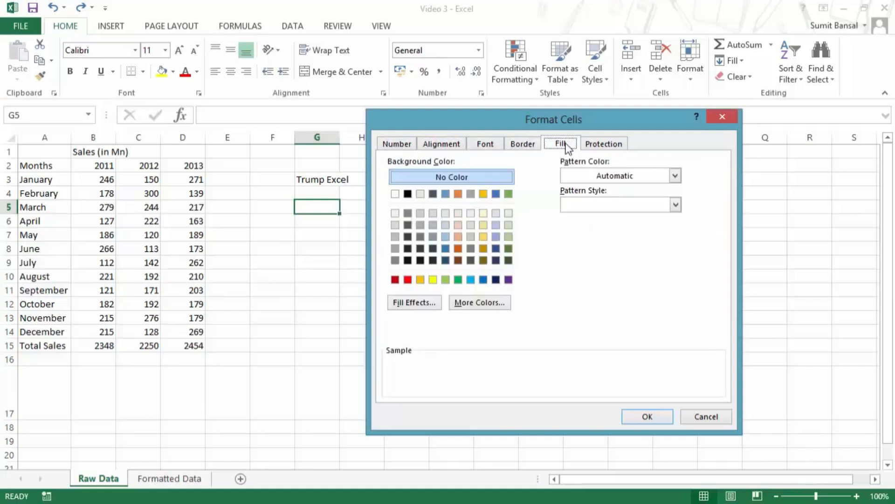
{"action": "left_click", "coordinate": [601, 148]}
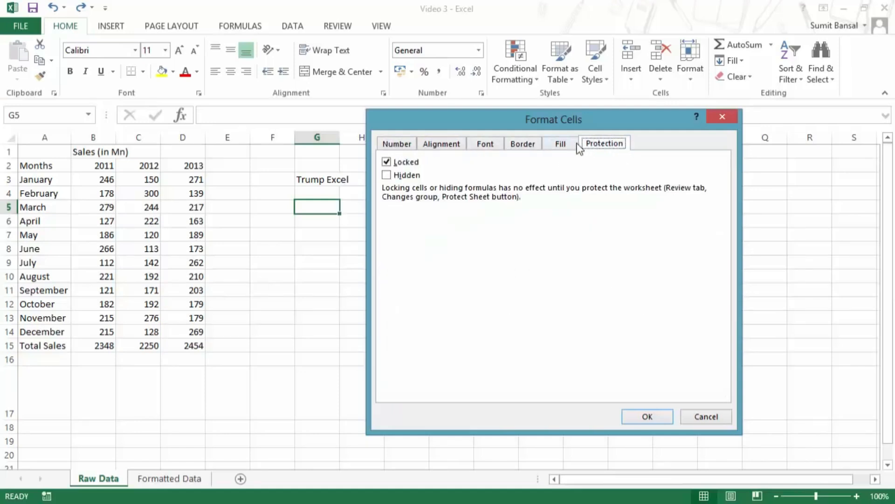
{"action": "left_click", "coordinate": [456, 145]}
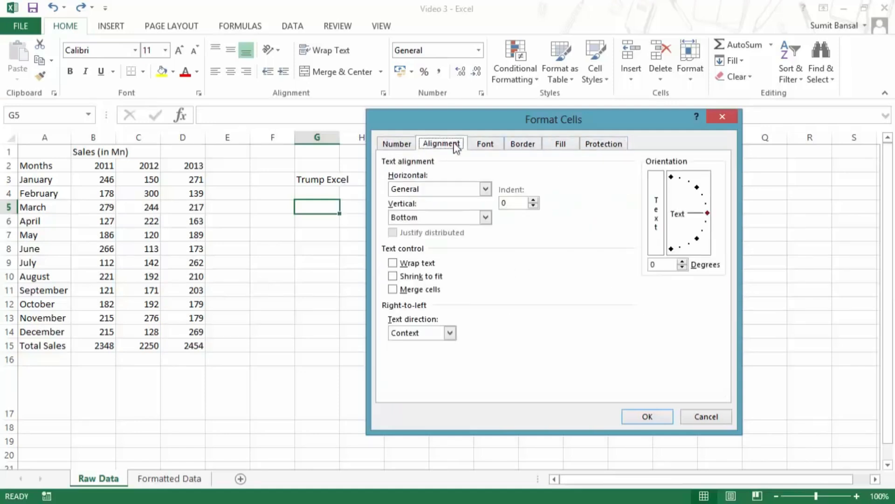
{"action": "left_click", "coordinate": [724, 114]}
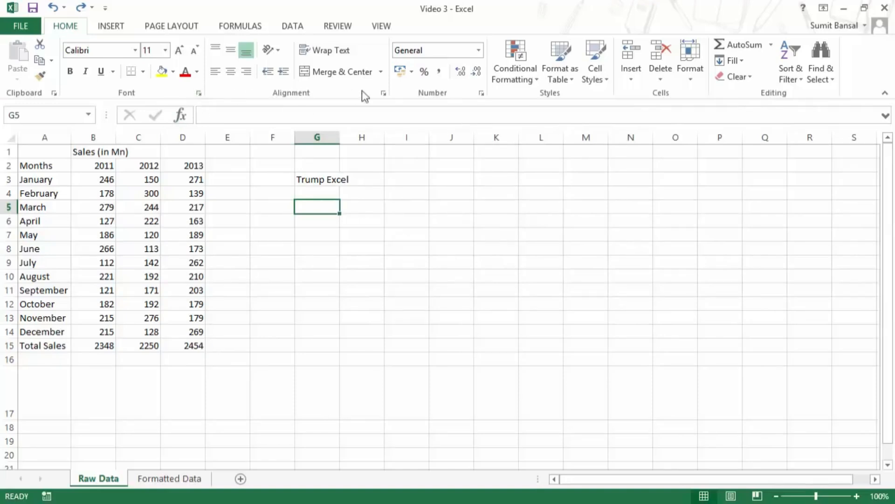
- Review the font settings for cell G5 in the Format Cells dialog, and close it without changes
{"action": "left_click", "coordinate": [198, 93]}
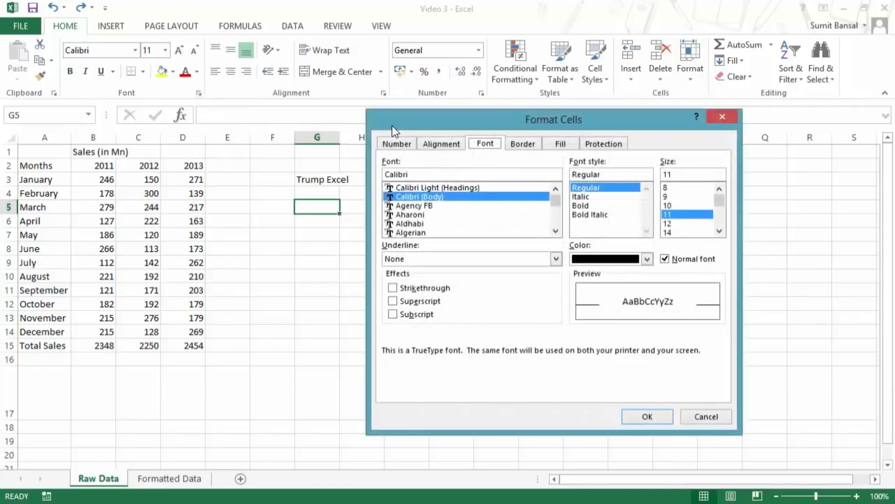
{"action": "left_click_drag", "start_coordinate": [392, 125], "coordinate": [354, 129]}
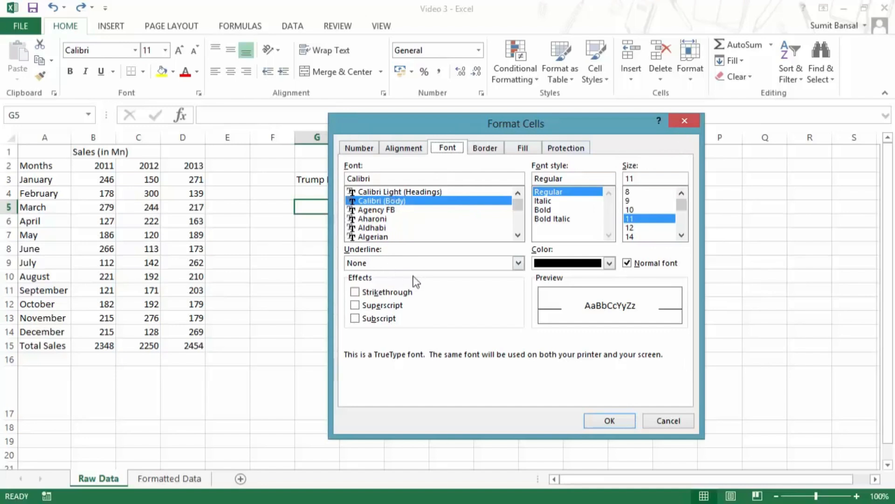
{"action": "left_click", "coordinate": [682, 122]}
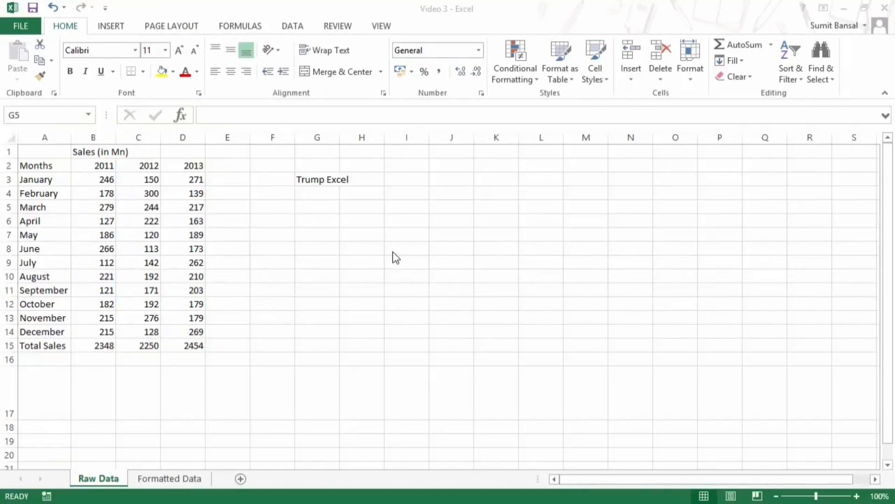
- Examine the horizontal text alignment options for cell G5 in the Format Cells dialog, and close it without changes
{"action": "left_click", "coordinate": [391, 237]}
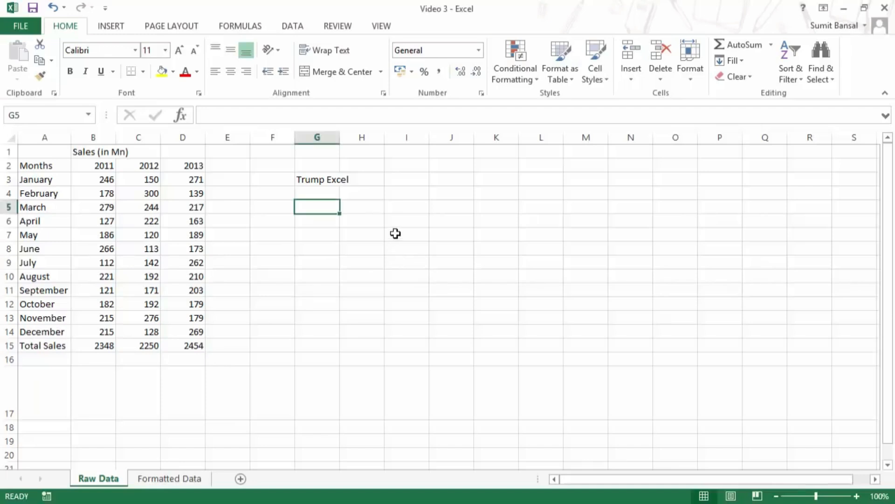
{"action": "key", "text": "ctrl+1"}
{"action": "left_click_drag", "start_coordinate": [430, 124], "coordinate": [483, 119]}
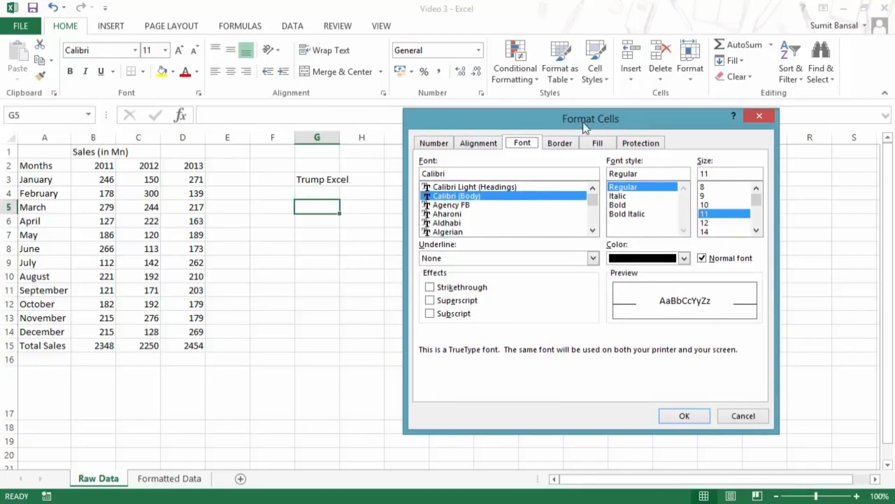
{"action": "left_click", "coordinate": [477, 143]}
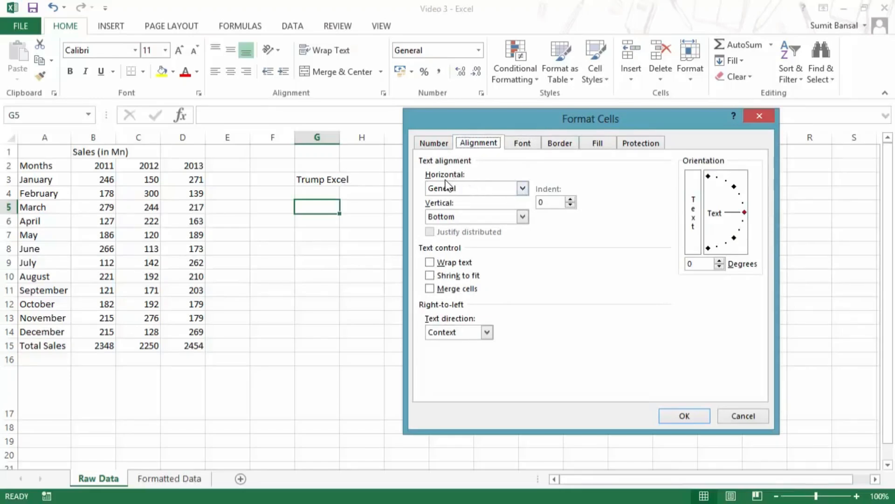
{"action": "left_click", "coordinate": [523, 189]}
{"action": "left_click", "coordinate": [508, 119]}
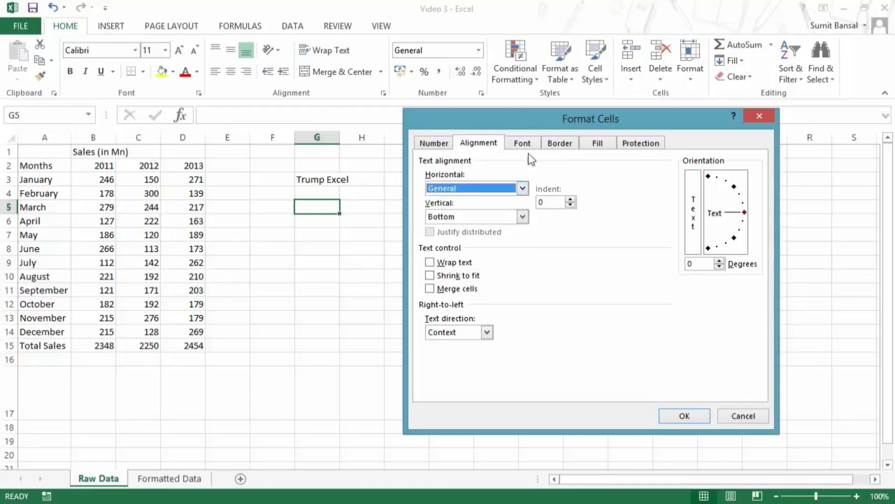
{"action": "left_click_drag", "start_coordinate": [524, 122], "coordinate": [528, 75]}
{"action": "left_click", "coordinate": [526, 142]}
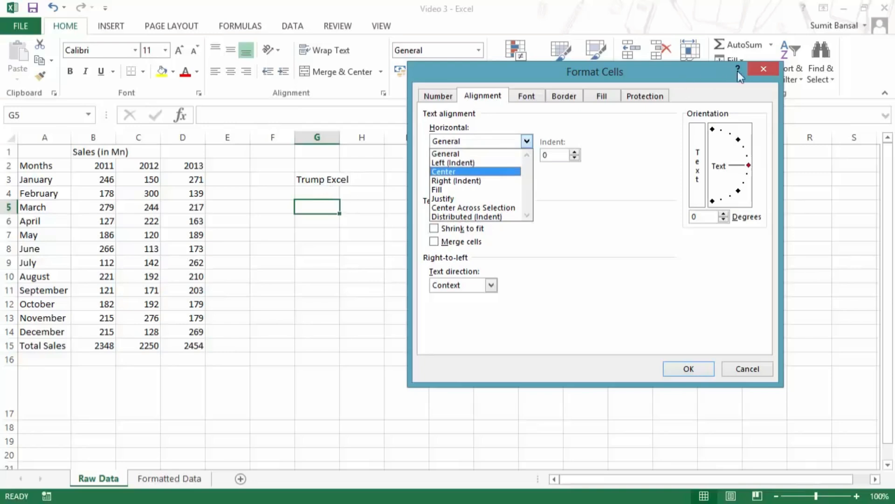
{"action": "left_click", "coordinate": [411, 192]}
{"action": "left_click", "coordinate": [764, 70]}
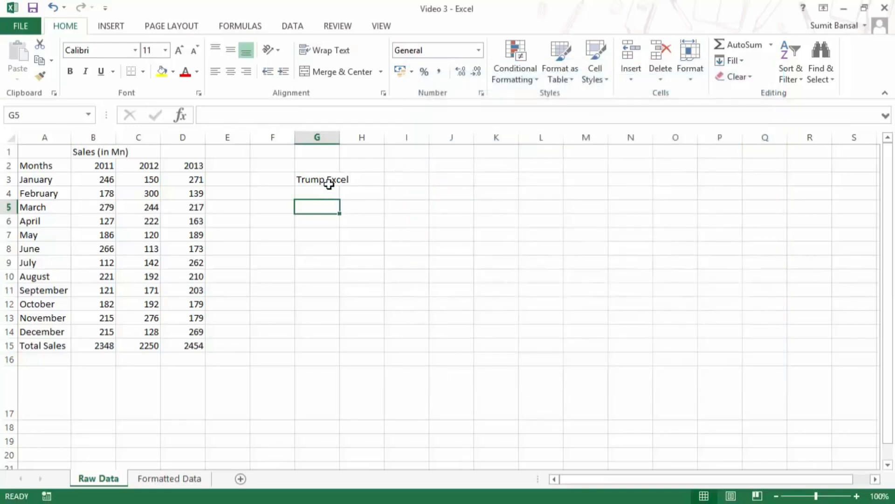
- Widen column G to about three times its width, and set the horizontal alignment of cell G3 to Center
{"action": "left_click", "coordinate": [329, 165]}
{"action": "left_click_drag", "start_coordinate": [339, 141], "coordinate": [432, 141]}
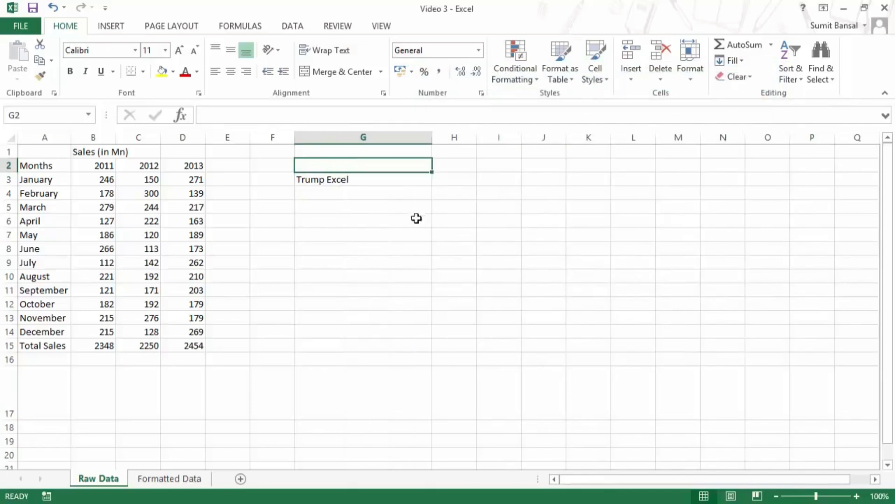
{"action": "left_click", "coordinate": [344, 180]}
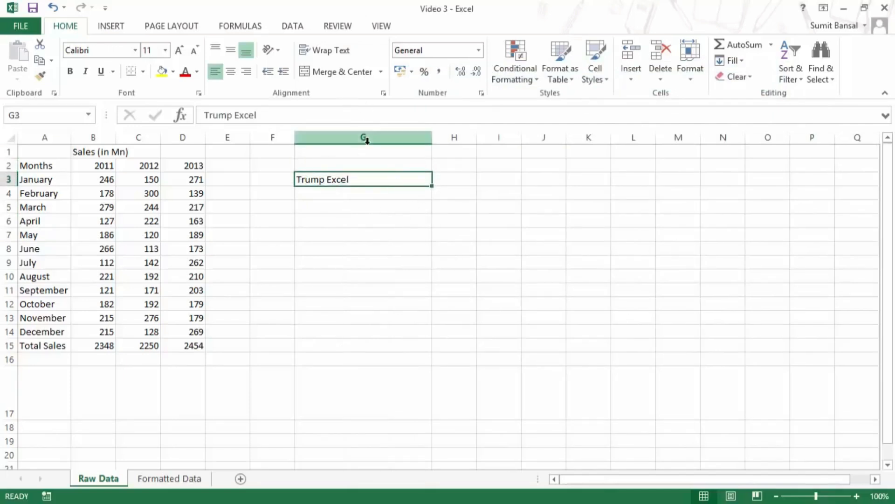
{"action": "key", "text": "ctrl+1"}
{"action": "left_click_drag", "start_coordinate": [460, 80], "coordinate": [536, 70]}
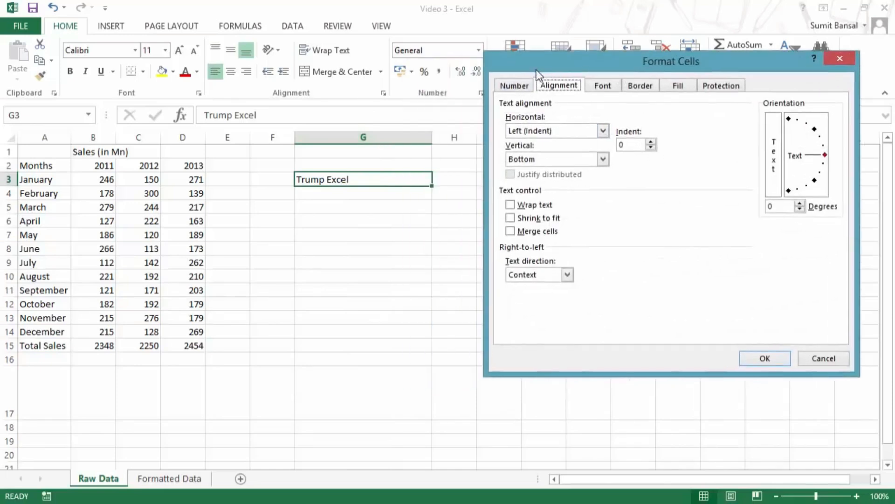
{"action": "left_click", "coordinate": [564, 130]}
{"action": "left_click", "coordinate": [564, 152]}
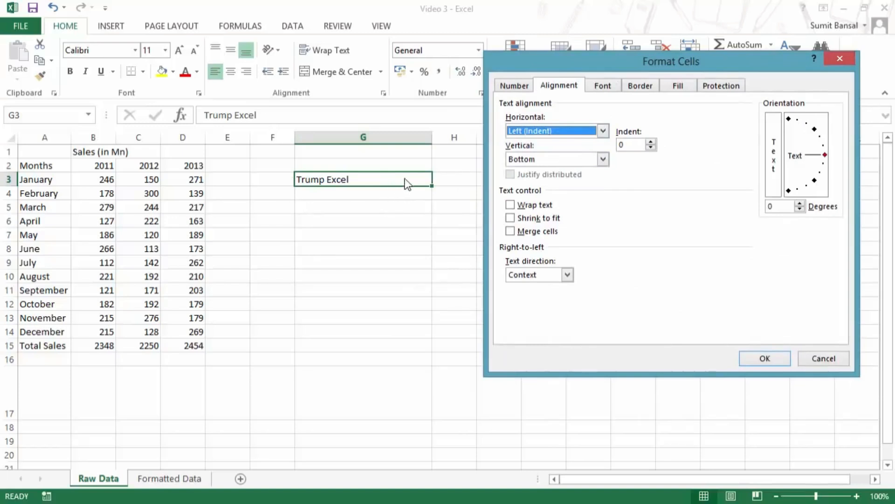
{"action": "left_click", "coordinate": [542, 133]}
{"action": "left_click", "coordinate": [544, 161]}
{"action": "left_click", "coordinate": [761, 360]}
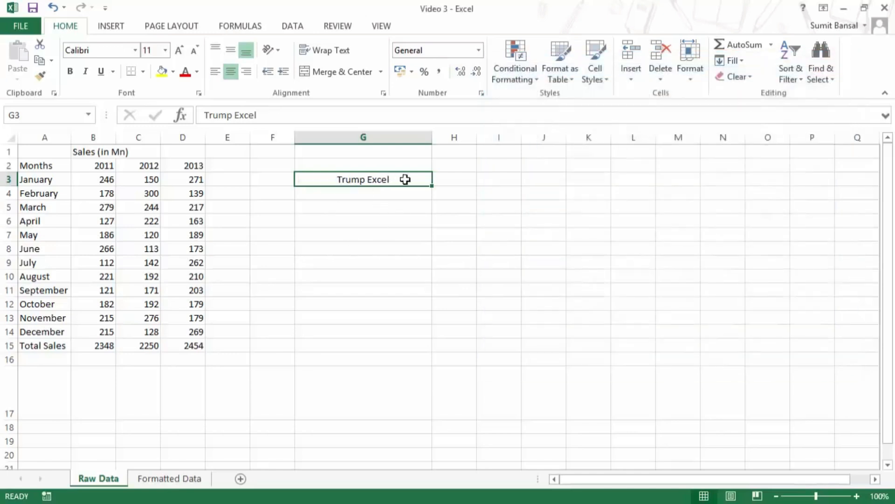
- Set the horizontal alignment of cell G3 to Fill, and widen column G by about one more standard column
{"action": "key", "text": "ctrl+1"}
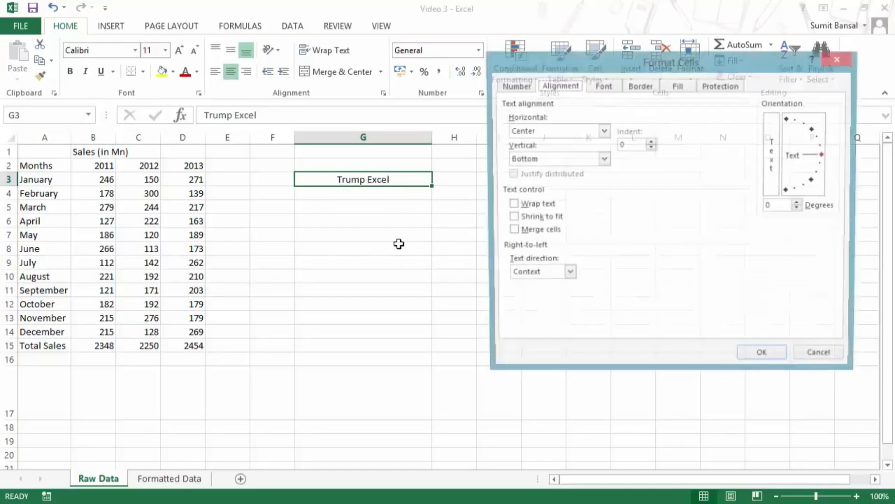
{"action": "left_click_drag", "start_coordinate": [517, 65], "coordinate": [500, 96]}
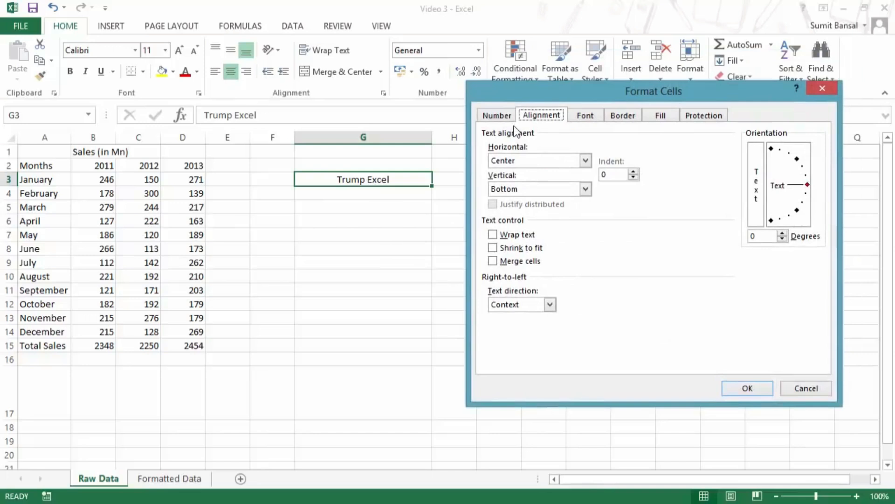
{"action": "left_click", "coordinate": [526, 161]}
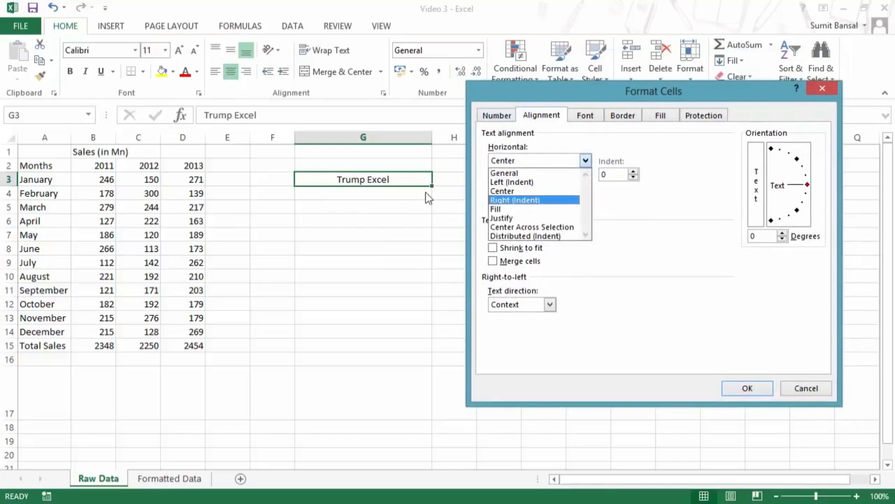
{"action": "left_click", "coordinate": [502, 210]}
{"action": "left_click", "coordinate": [748, 388]}
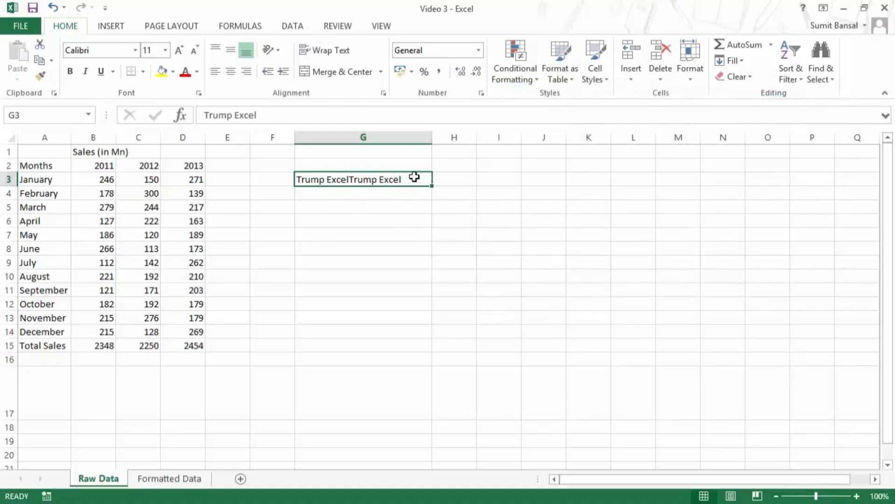
{"action": "left_click_drag", "start_coordinate": [431, 137], "coordinate": [476, 138]}
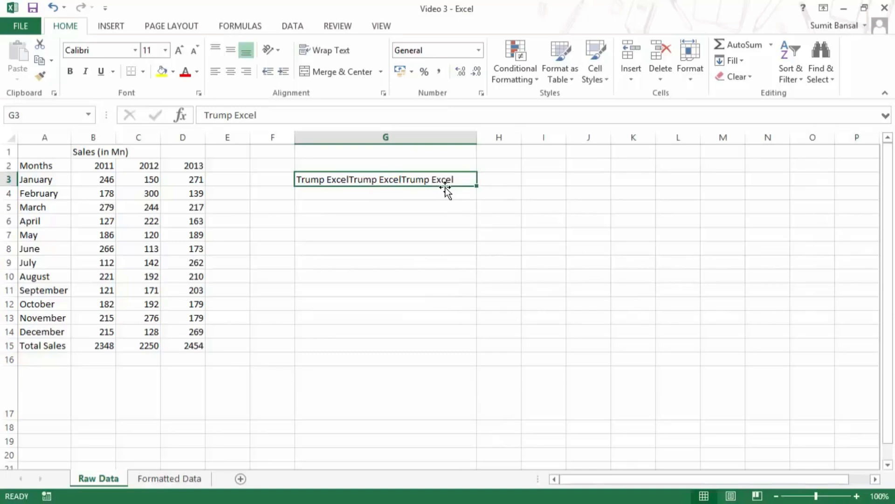
- Undo the last widening of column G and the Fill alignment of G3, and check the horizontal alignment options without changing them
{"action": "key", "text": "ctrl+z"}
{"action": "key", "text": "ctrl+z"}
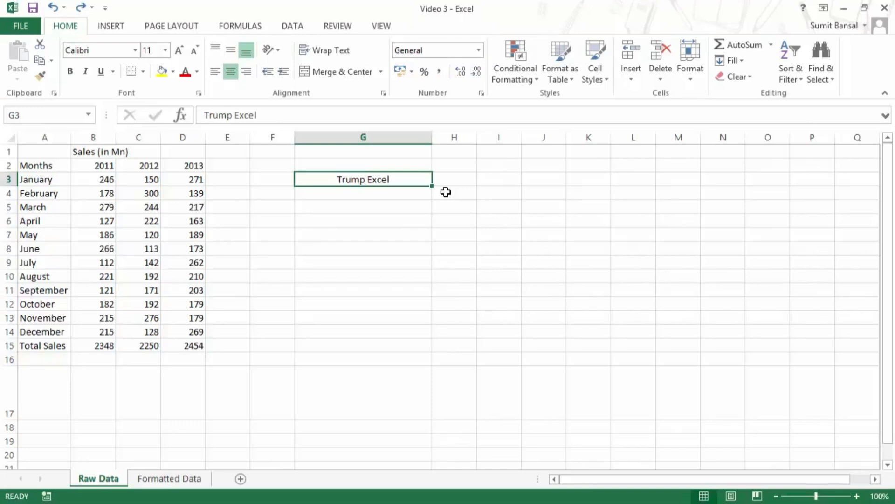
{"action": "key", "text": "ctrl+1"}
{"action": "left_click_drag", "start_coordinate": [494, 95], "coordinate": [479, 103]}
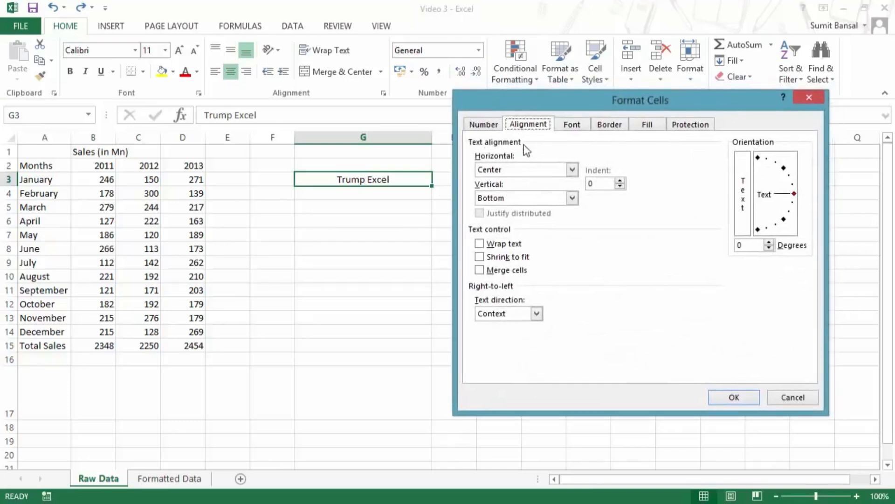
{"action": "left_click", "coordinate": [571, 170]}
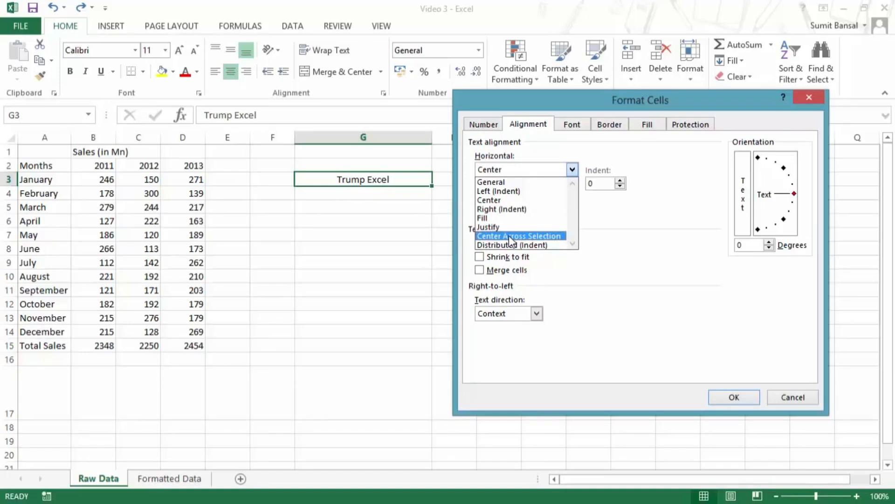
{"action": "left_click", "coordinate": [805, 96]}
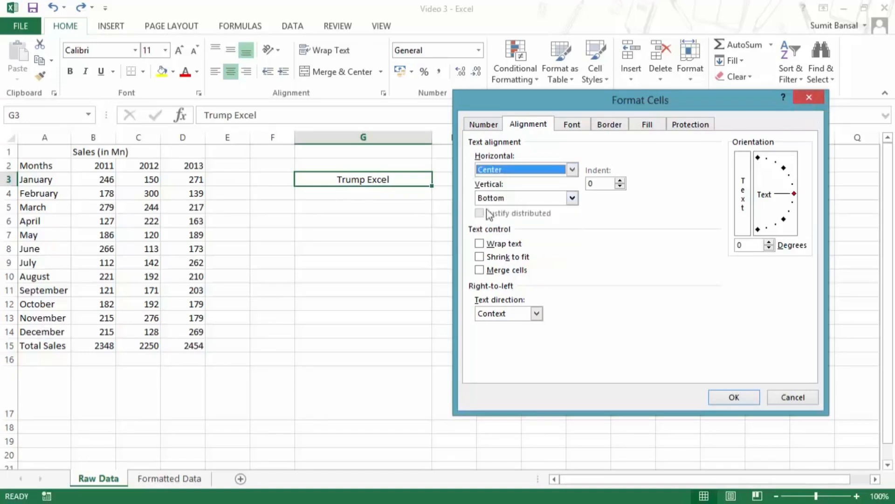
{"action": "left_click", "coordinate": [802, 96]}
- Apply the Center Across Selection horizontal alignment to cells G3:I3
{"action": "left_click_drag", "start_coordinate": [410, 180], "coordinate": [478, 181]}
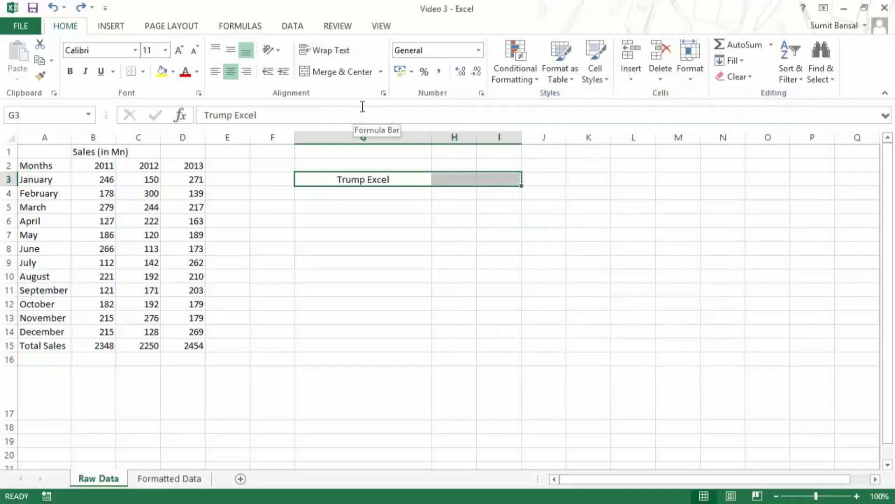
{"action": "key", "text": "ctrl+1"}
{"action": "left_click", "coordinate": [532, 171]}
{"action": "left_click", "coordinate": [531, 231]}
{"action": "left_click_drag", "start_coordinate": [560, 99], "coordinate": [654, 49]}
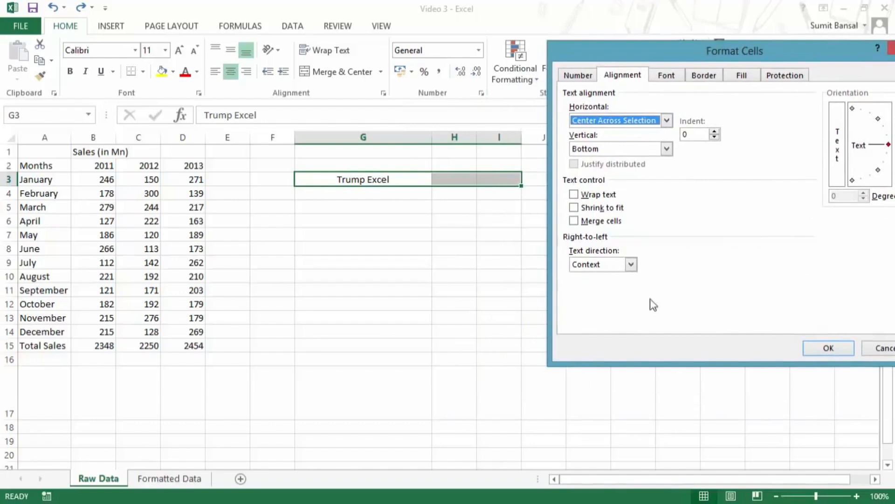
{"action": "left_click", "coordinate": [815, 349]}
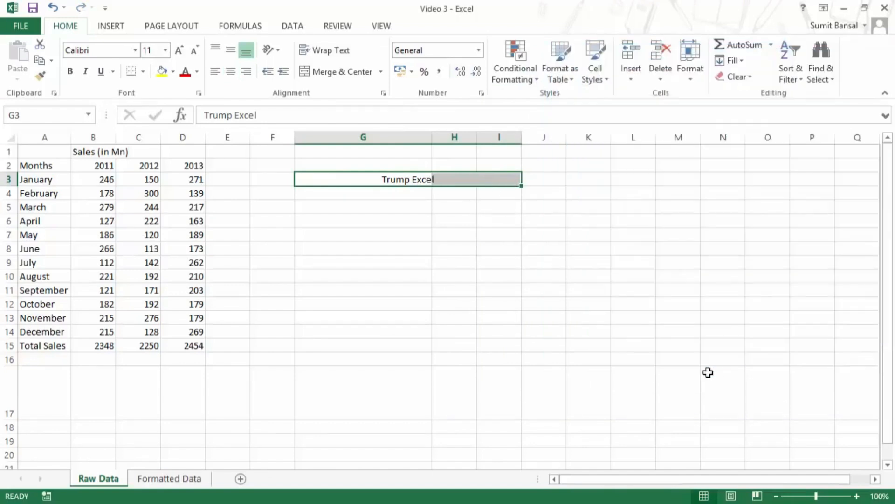
- Select cells G3, H3 and I3 individually to check whether they are still separate, and undo the Center Across Selection alignment
{"action": "left_click", "coordinate": [449, 237]}
{"action": "left_click_drag", "start_coordinate": [348, 180], "coordinate": [486, 191]}
{"action": "left_click_drag", "start_coordinate": [352, 180], "coordinate": [486, 179]}
{"action": "left_click", "coordinate": [446, 180]}
{"action": "left_click", "coordinate": [503, 180]}
{"action": "left_click", "coordinate": [380, 179]}
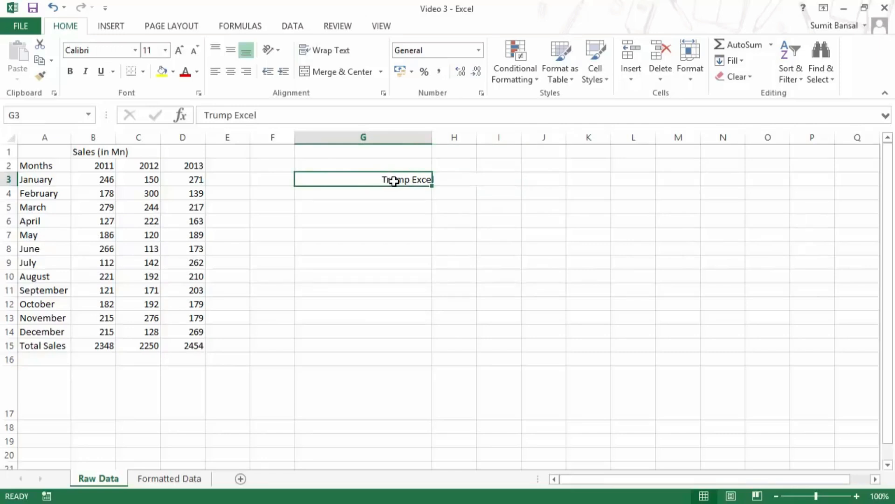
{"action": "key", "text": "ctrl+1"}
{"action": "key", "text": "Escape"}
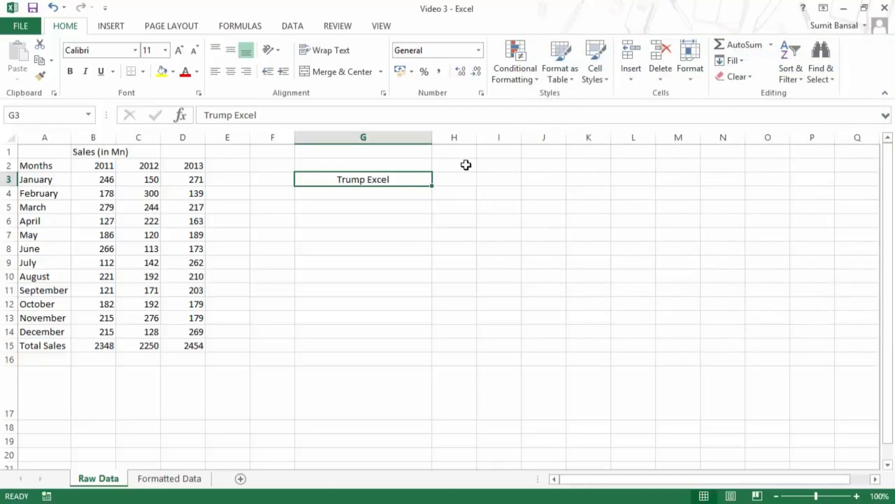
- Review the horizontal, vertical and text control options for cells G3:I3 in the Format Cells dialog, and close it without changes
{"action": "key", "text": "shift+Right"}
{"action": "key", "text": "shift+Right"}
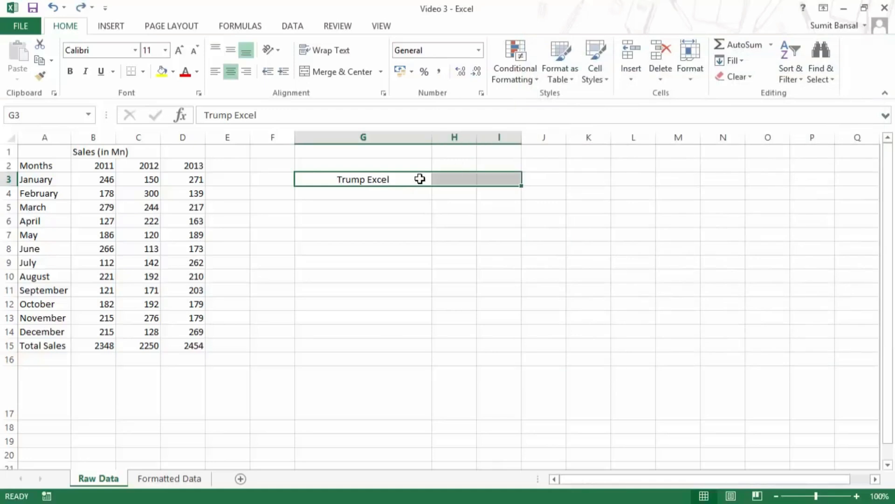
{"action": "key", "text": "ctrl+1"}
{"action": "left_click", "coordinate": [589, 125]}
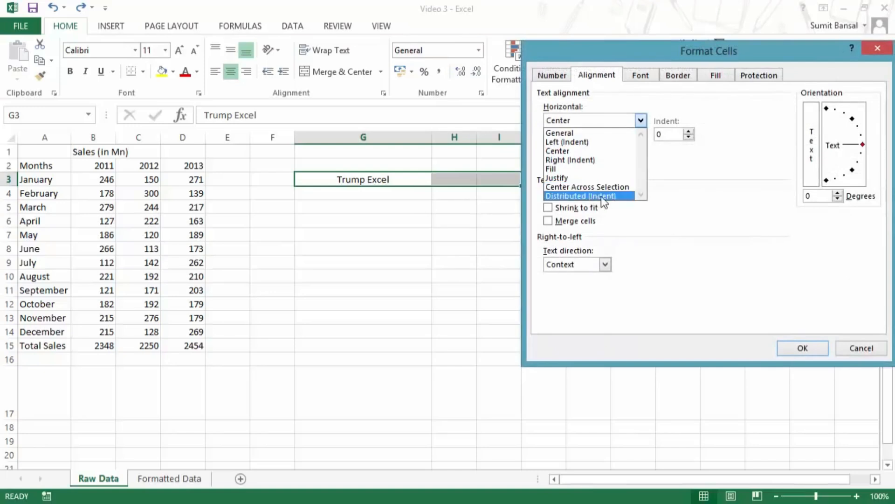
{"action": "left_click", "coordinate": [605, 122]}
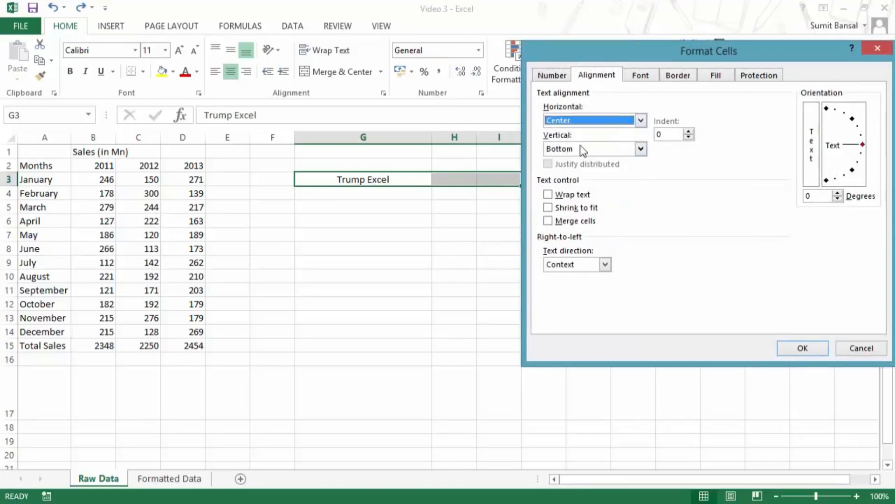
{"action": "left_click", "coordinate": [598, 149]}
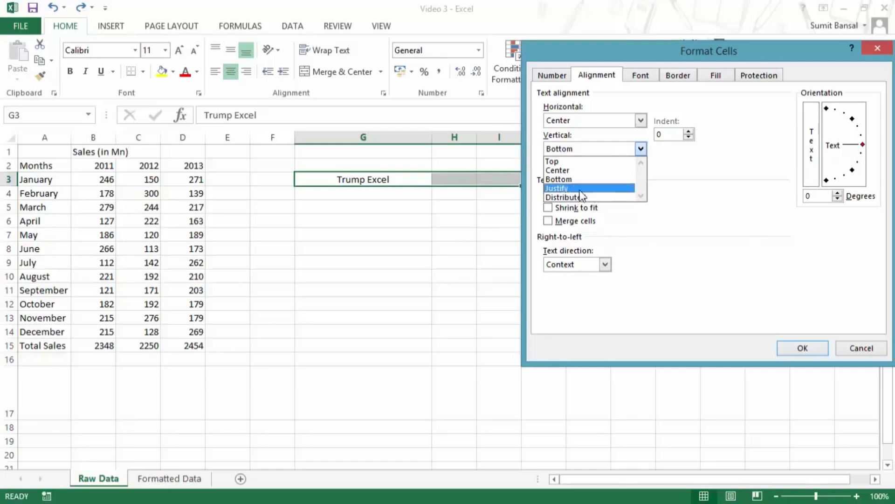
{"action": "left_click", "coordinate": [641, 149]}
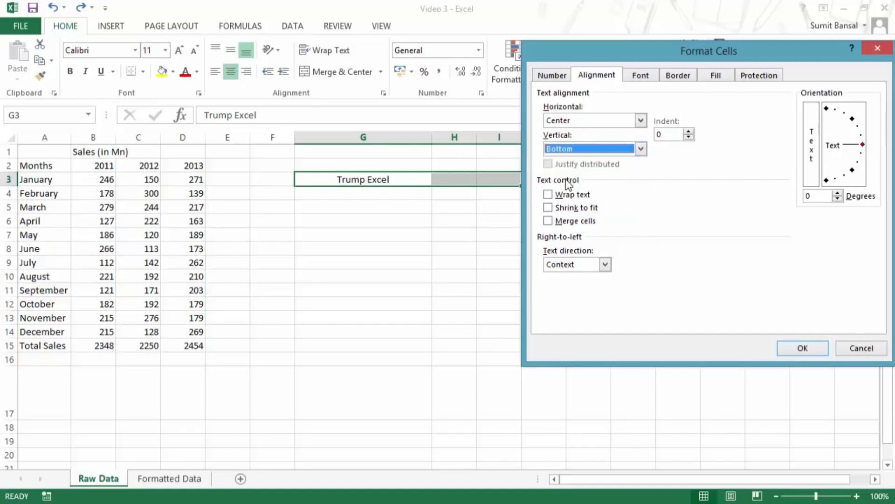
{"action": "left_click_drag", "start_coordinate": [590, 50], "coordinate": [597, 22]}
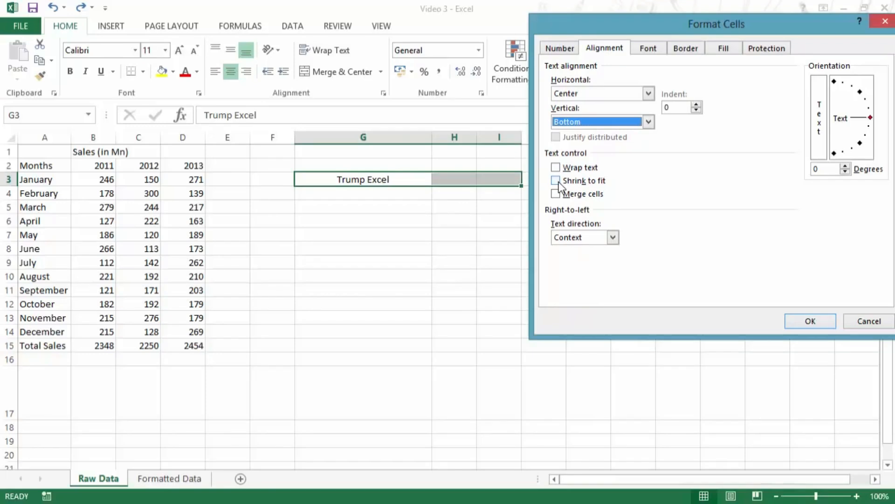
{"action": "left_click", "coordinate": [801, 325]}
- Narrow column G to slightly less than the width of the text in G3, and turn on Shrink to fit for that cell
{"action": "left_click_drag", "start_coordinate": [430, 138], "coordinate": [331, 138]}
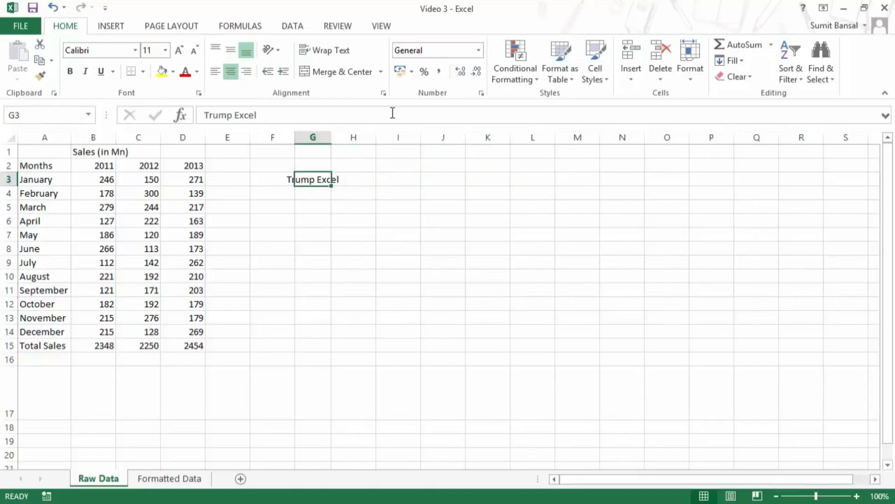
{"action": "key", "text": "ctrl+1"}
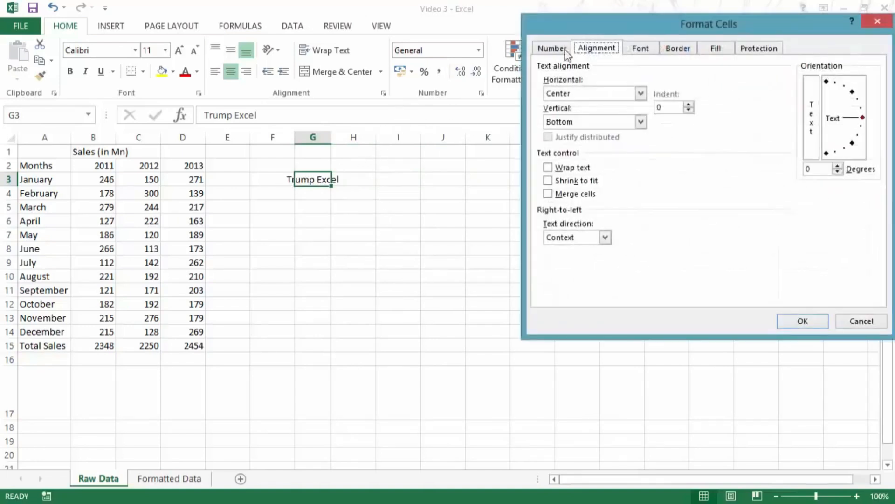
{"action": "left_click", "coordinate": [419, 224]}
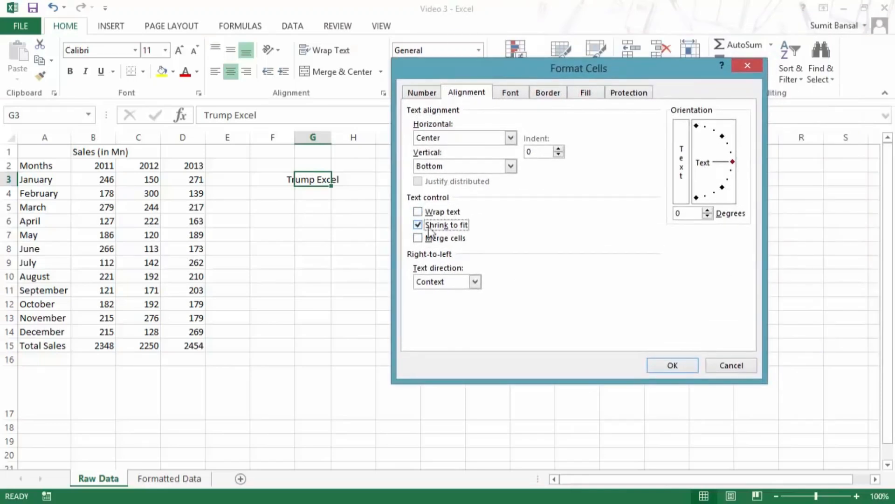
{"action": "left_click", "coordinate": [667, 366]}
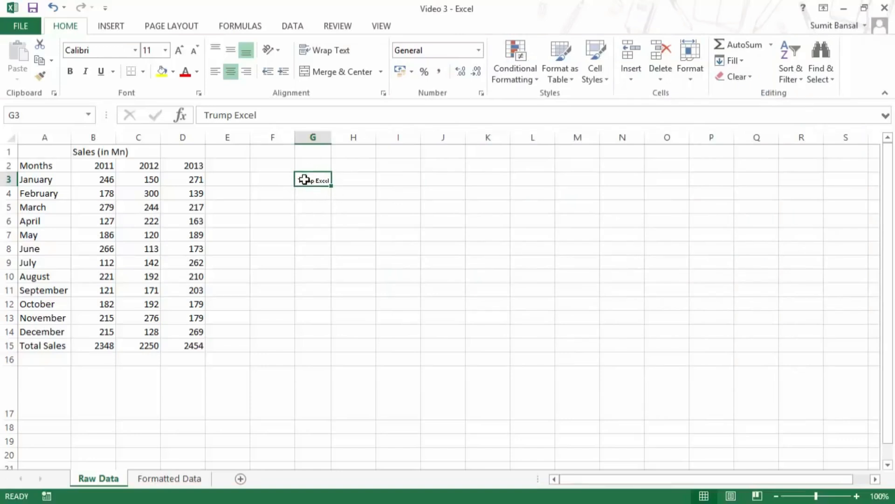
- Turn off Shrink to fit for cell G3, check the text direction options, and set the text orientation to 45 degrees
{"action": "key", "text": "ctrl+1"}
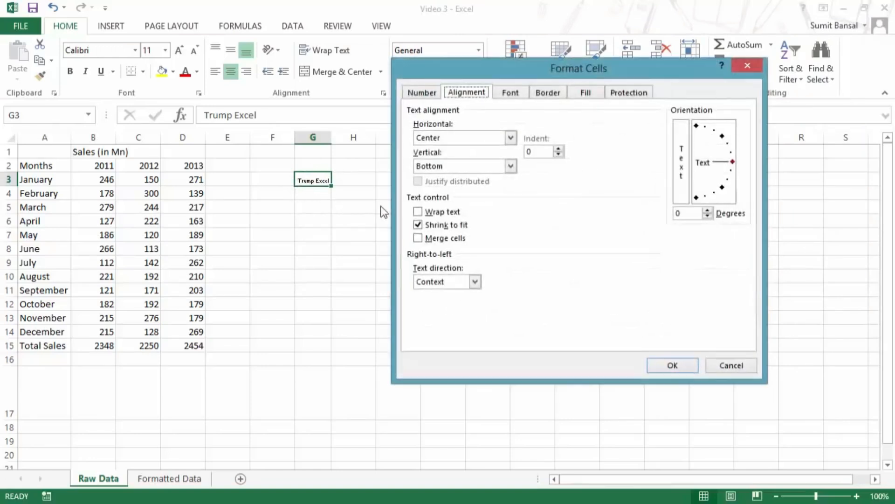
{"action": "left_click", "coordinate": [418, 225]}
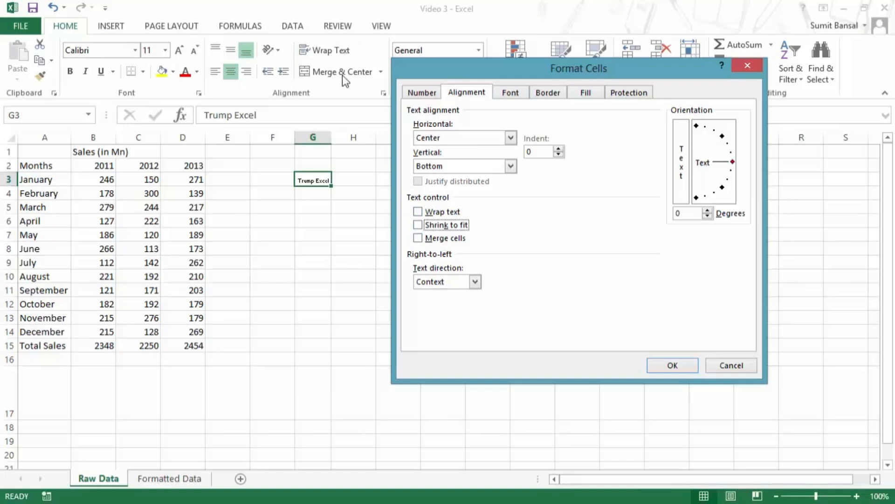
{"action": "left_click", "coordinate": [476, 282]}
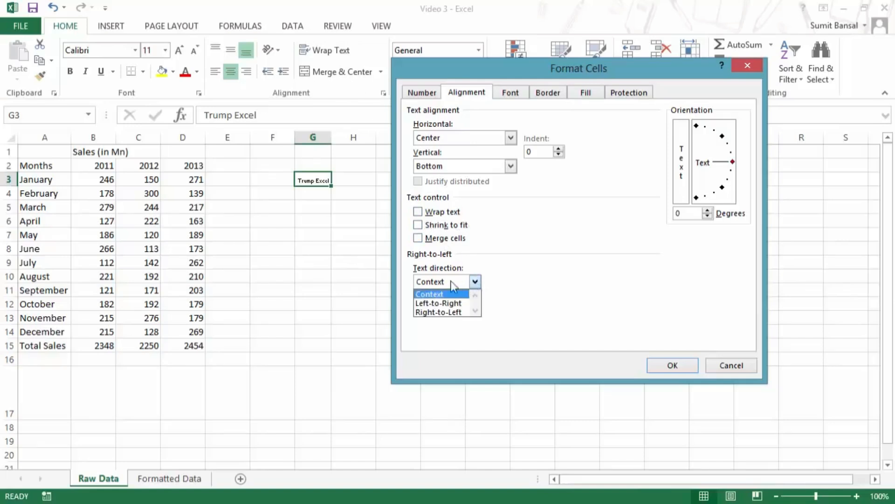
{"action": "left_click", "coordinate": [476, 282]}
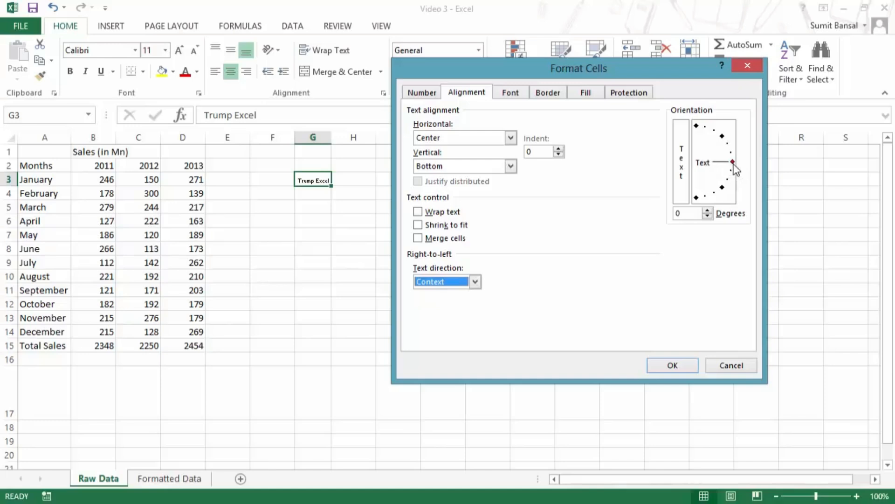
{"action": "left_click_drag", "start_coordinate": [734, 165], "coordinate": [731, 151]}
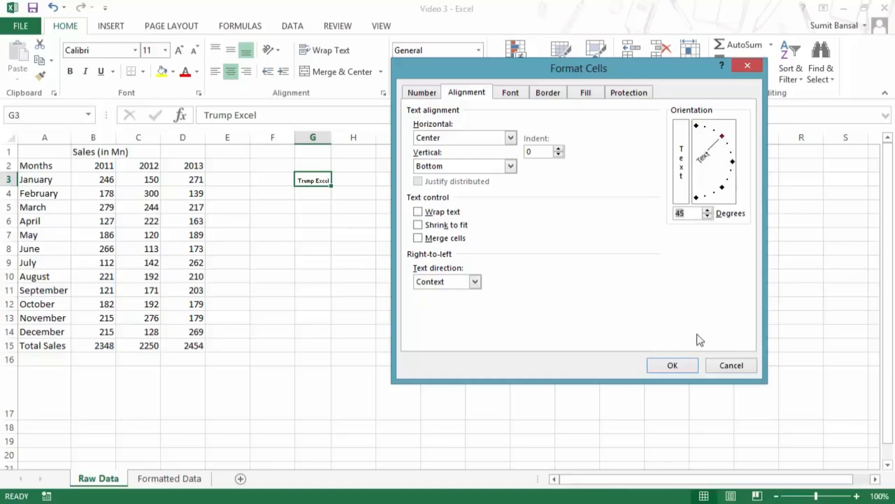
{"action": "left_click", "coordinate": [673, 366]}
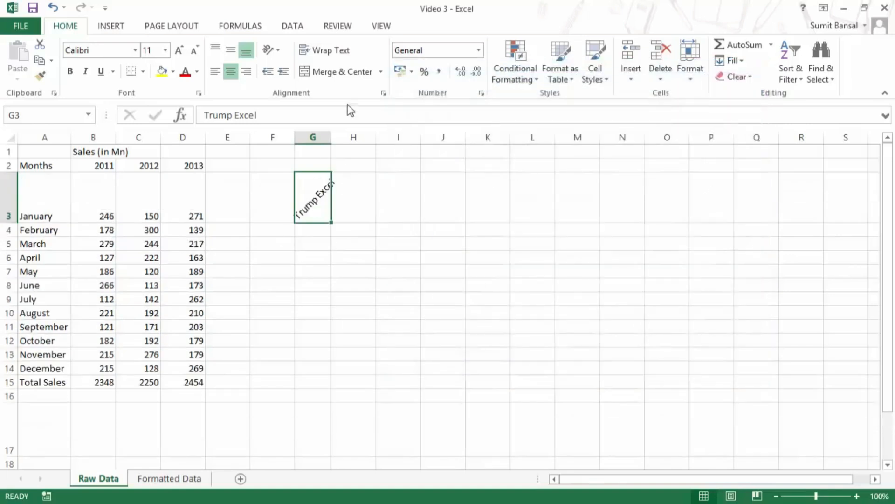
- Undo the 45-degree text rotation of cell G3, and align its text to the left
{"action": "key", "text": "ctrl+1"}
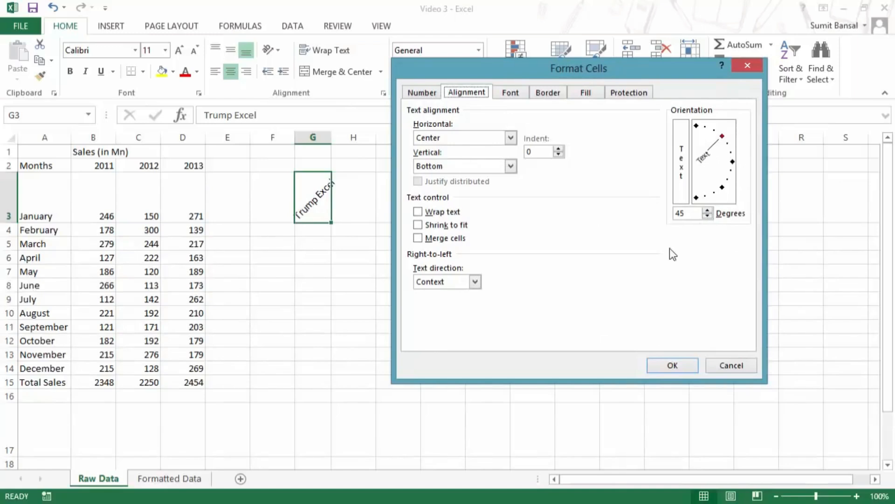
{"action": "key", "text": "Return"}
{"action": "key", "text": "ctrl+z"}
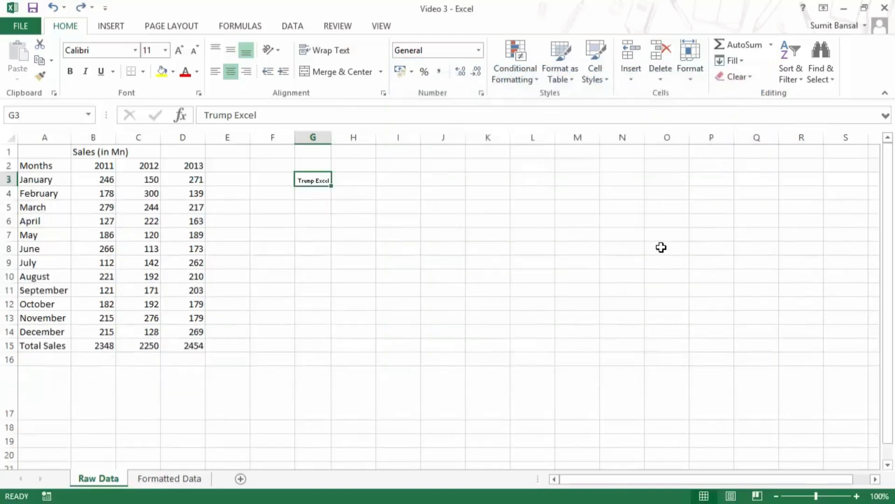
{"action": "left_click", "coordinate": [215, 71]}
- Examine the font list, underline styles and color choices for cell G3 in the Format Cells font settings
{"action": "key", "text": "ctrl+shift+f"}
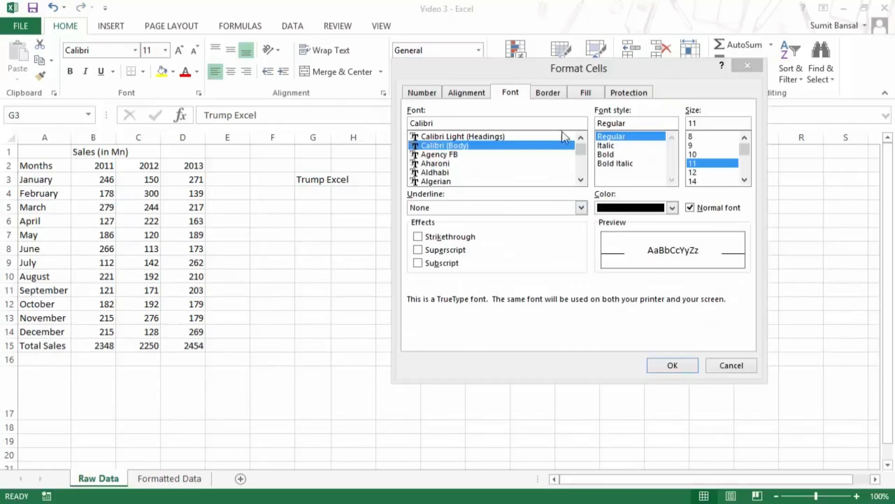
{"action": "left_click_drag", "start_coordinate": [533, 74], "coordinate": [519, 91]}
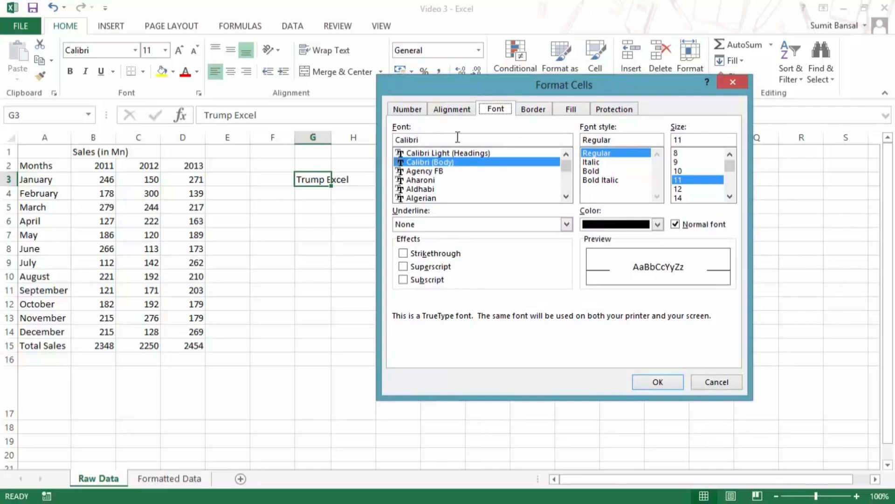
{"action": "mouse_move", "coordinate": [566, 166]}
{"action": "left_mouse_down"}
{"action": "mouse_move", "coordinate": [569, 198]}
{"action": "mouse_move", "coordinate": [566, 163]}
{"action": "left_mouse_up"}
{"action": "left_click", "coordinate": [567, 226]}
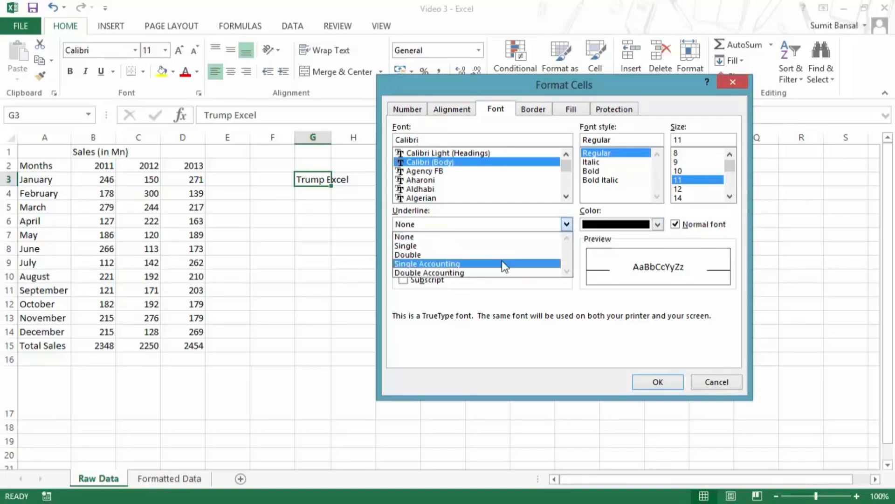
{"action": "left_click", "coordinate": [569, 224]}
{"action": "left_click", "coordinate": [661, 223]}
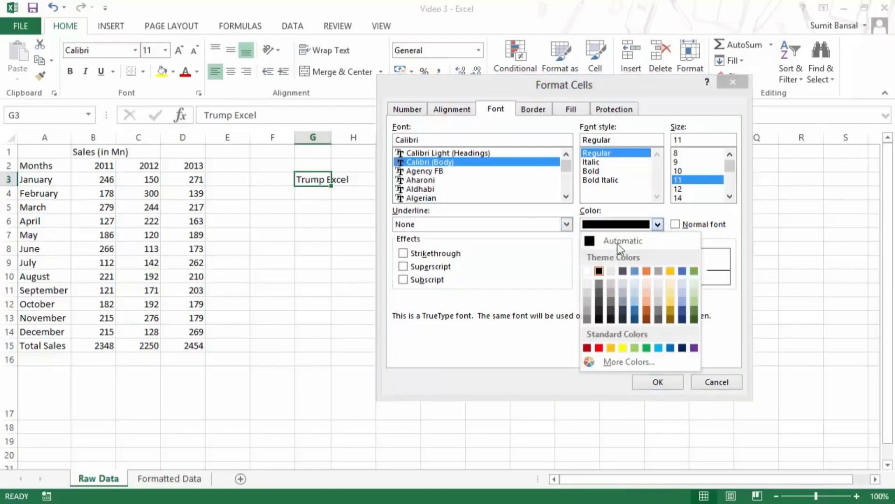
{"action": "left_click", "coordinate": [665, 226]}
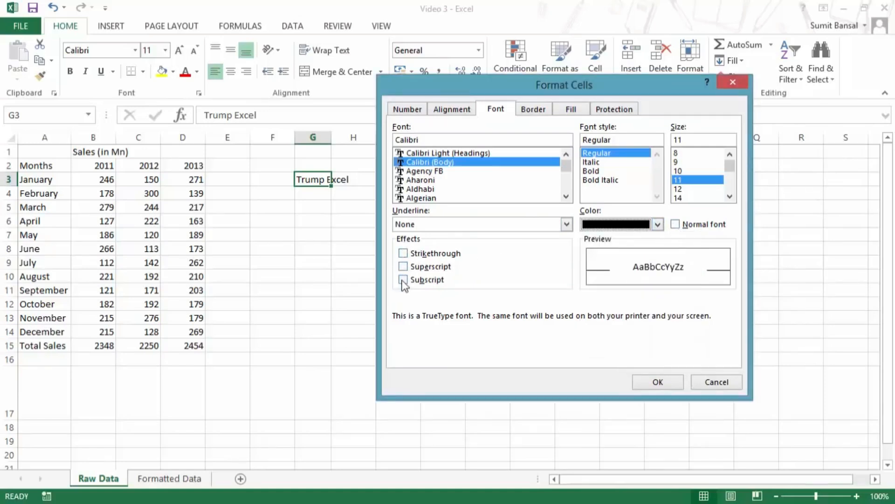
- Apply the Strikethrough effect to the text in cell G3, and reopen its font settings in the Format Cells dialog
{"action": "left_click", "coordinate": [404, 254]}
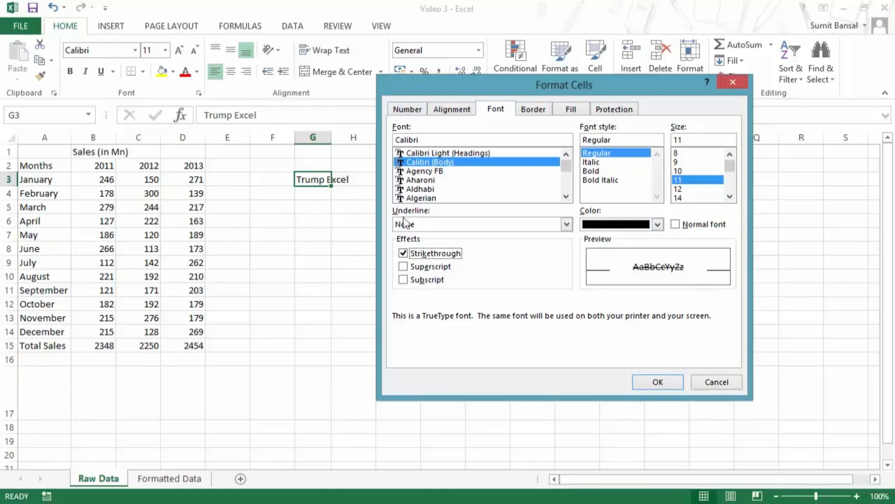
{"action": "left_click", "coordinate": [643, 383]}
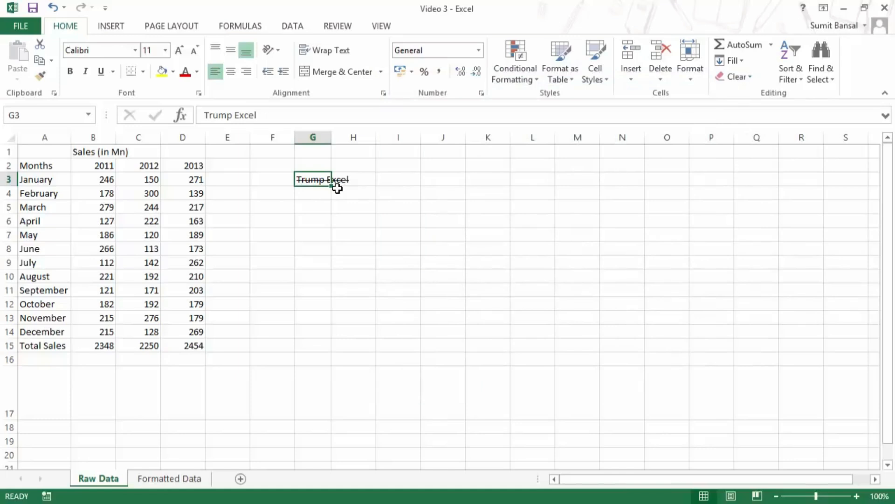
{"action": "key", "text": "ctrl+1"}
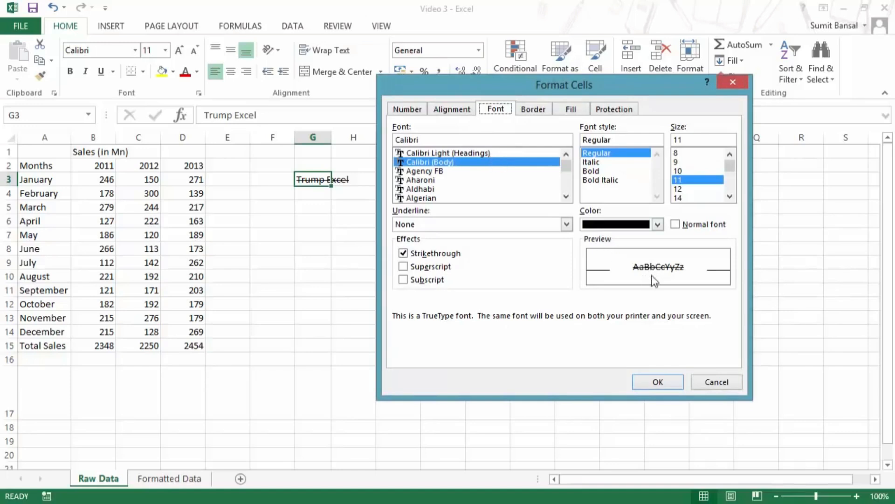
- Try the Superscript and Subscript effects on cell G3 instead of Strikethrough, view the border settings, and discard the changes
{"action": "left_click", "coordinate": [403, 254]}
{"action": "left_click", "coordinate": [403, 267]}
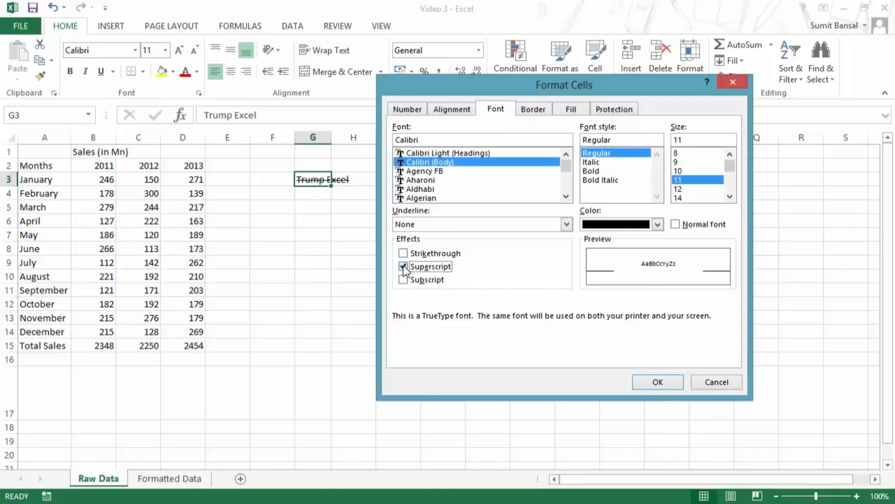
{"action": "left_click", "coordinate": [404, 267]}
{"action": "left_click", "coordinate": [402, 280]}
{"action": "left_click", "coordinate": [402, 280]}
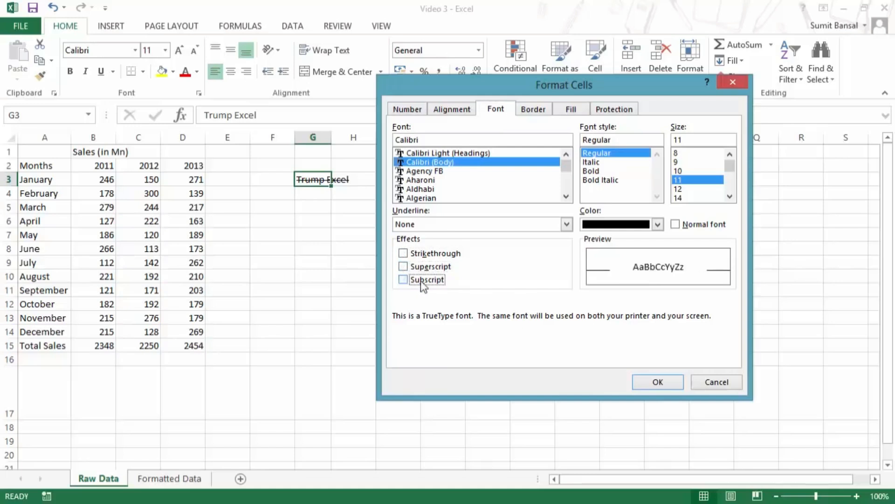
{"action": "left_click", "coordinate": [531, 110]}
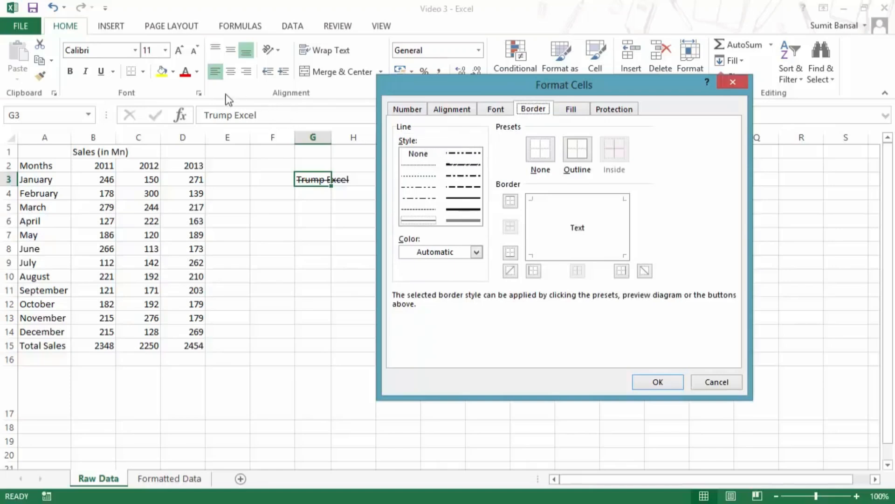
{"action": "left_click", "coordinate": [734, 83]}
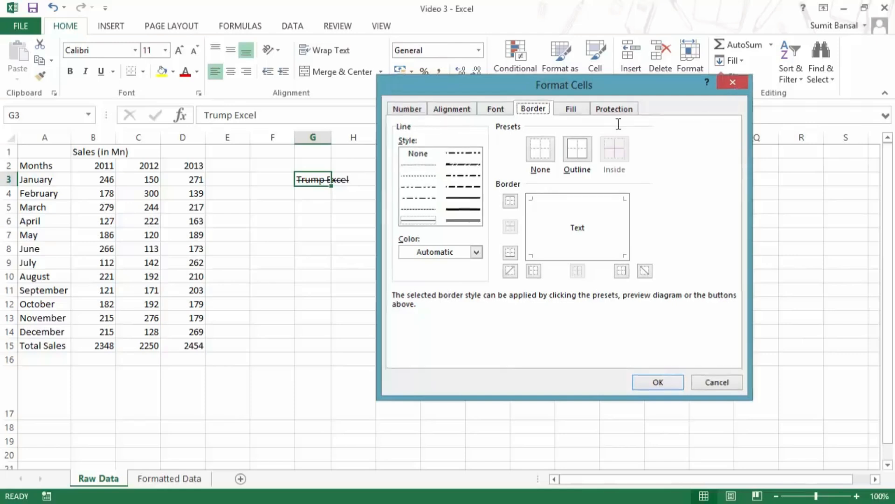
- Draw an outline border around the range I3:L11 with the Draw Border tool
{"action": "left_click", "coordinate": [143, 76]}
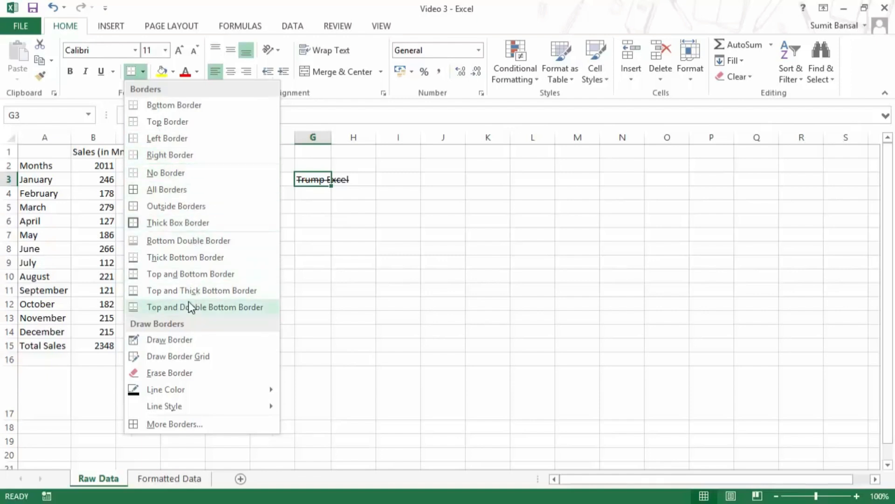
{"action": "left_click", "coordinate": [185, 344]}
{"action": "left_click_drag", "start_coordinate": [410, 174], "coordinate": [548, 281]}
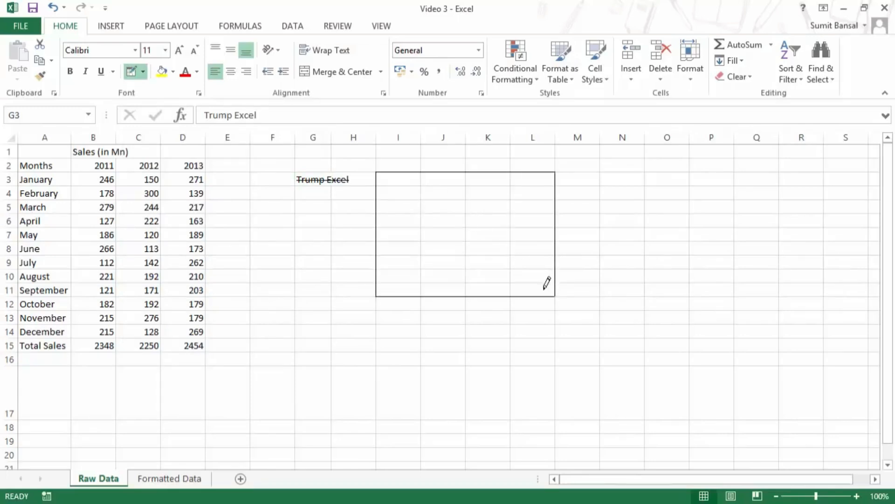
- Fill the range I3:L11 with gridlines using the Draw Border Grid tool
{"action": "left_click", "coordinate": [143, 71]}
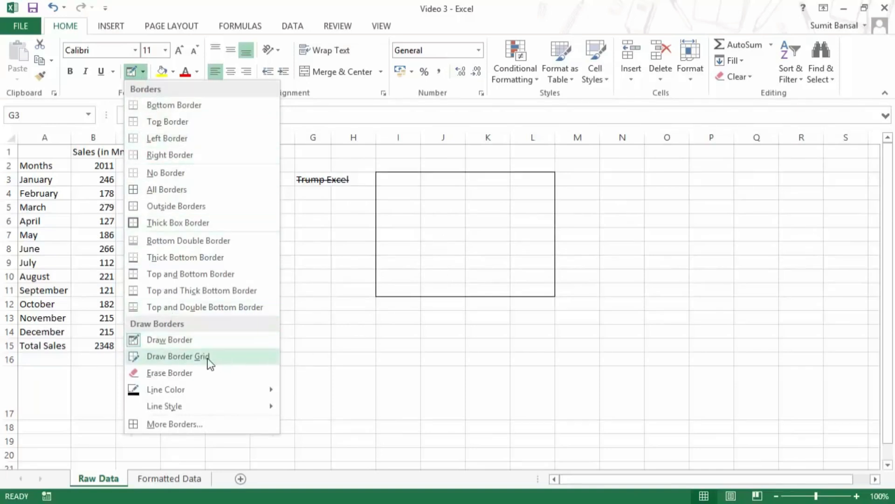
{"action": "left_click", "coordinate": [170, 357]}
{"action": "mouse_move", "coordinate": [396, 177]}
{"action": "left_mouse_down"}
{"action": "mouse_move", "coordinate": [500, 243]}
{"action": "mouse_move", "coordinate": [536, 287]}
{"action": "left_mouse_up"}
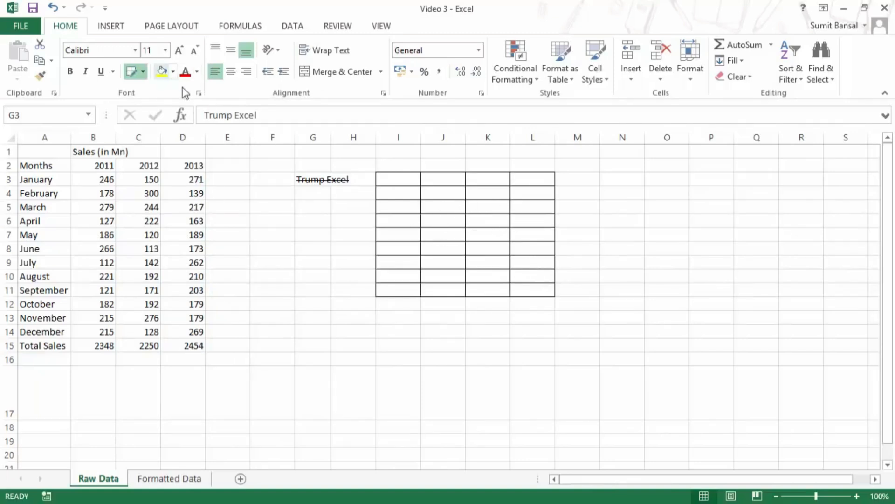
- Set the border line color to dark orange and draw a border grid over the range M4:P13
{"action": "left_click", "coordinate": [143, 73]}
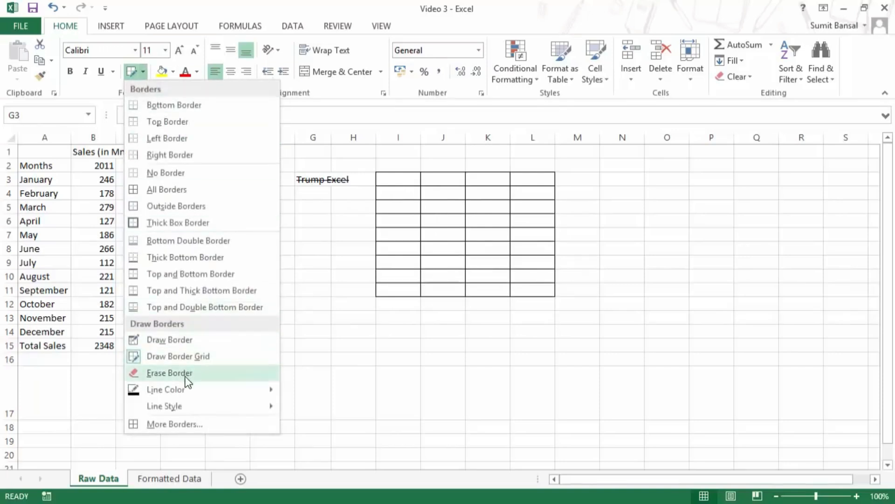
{"action": "mouse_move", "coordinate": [191, 391]}
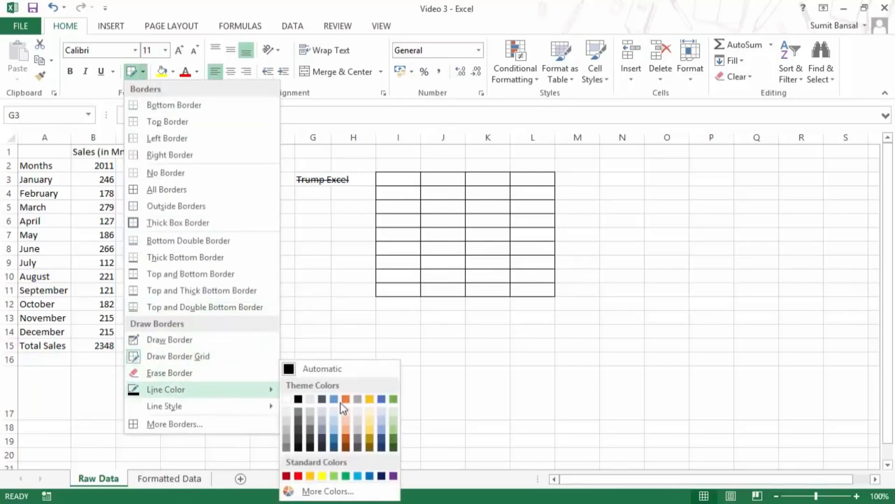
{"action": "left_click", "coordinate": [349, 441]}
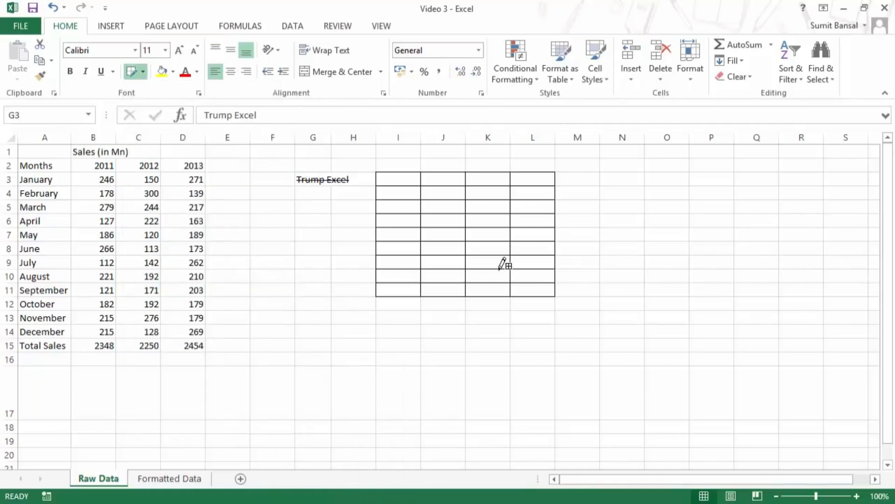
{"action": "mouse_move", "coordinate": [590, 185]}
{"action": "left_mouse_down"}
{"action": "mouse_move", "coordinate": [685, 264]}
{"action": "mouse_move", "coordinate": [714, 317]}
{"action": "left_mouse_up"}
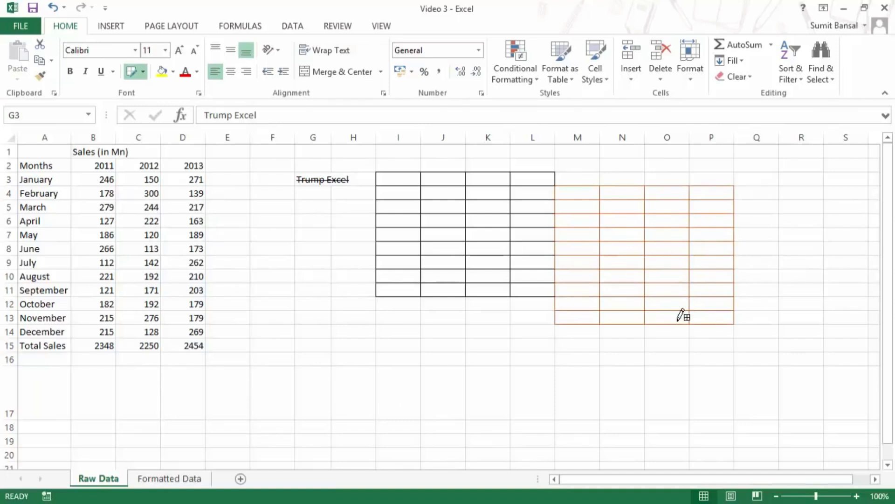
- Examine the line styles, presets and preview in the Format Cells border settings for cell G3
{"action": "left_click", "coordinate": [143, 72]}
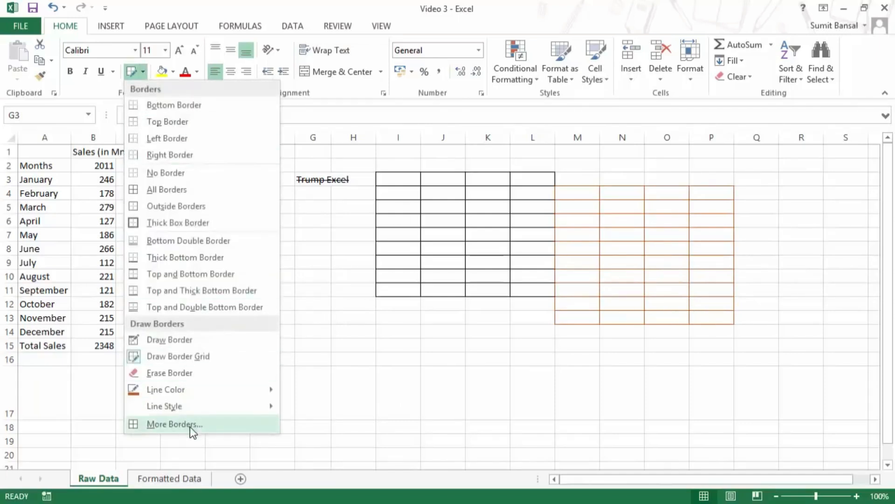
{"action": "left_click", "coordinate": [203, 429]}
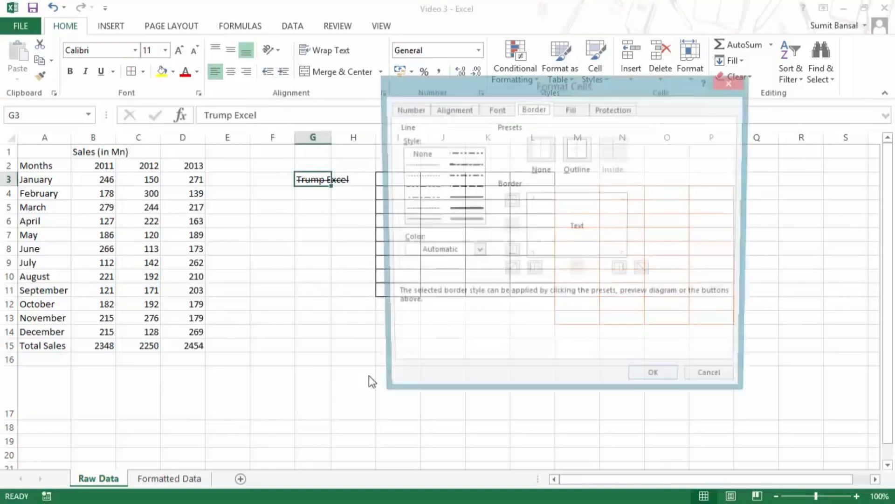
{"action": "left_click_drag", "start_coordinate": [552, 90], "coordinate": [536, 71]}
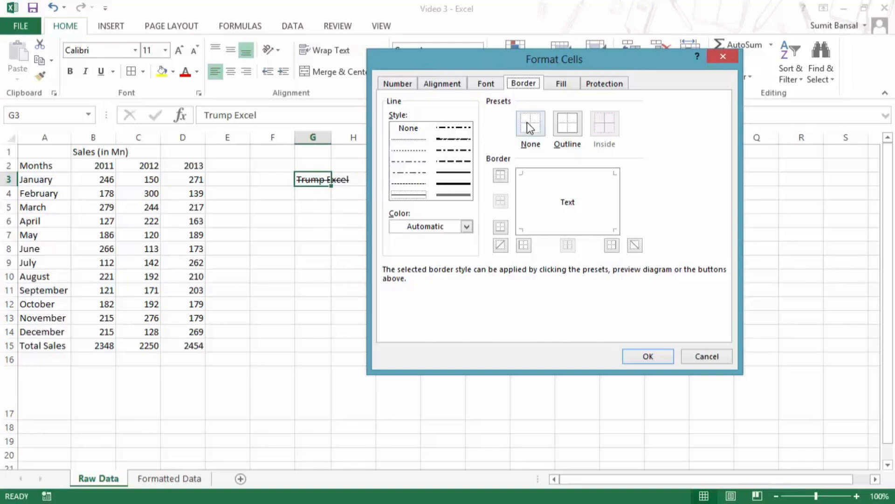
{"action": "left_click", "coordinate": [413, 196]}
{"action": "left_click", "coordinate": [644, 357]}
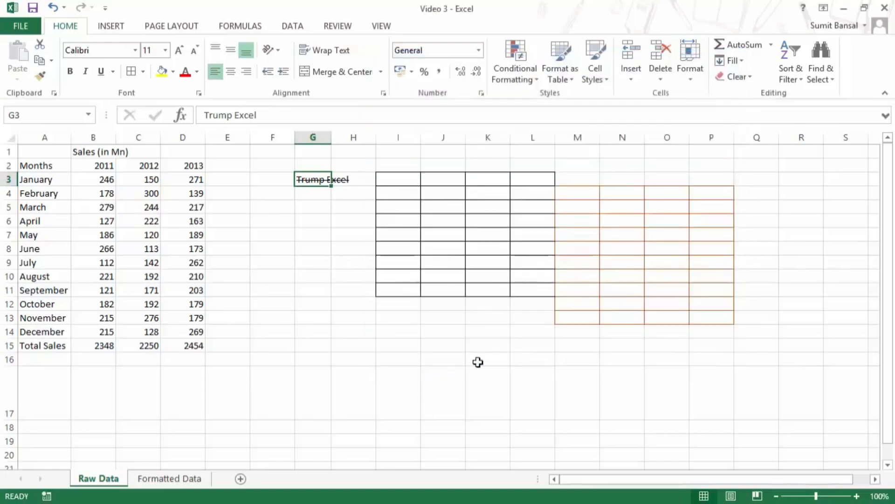
{"action": "left_click", "coordinate": [401, 359]}
{"action": "left_click_drag", "start_coordinate": [317, 266], "coordinate": [350, 318]}
{"action": "left_click", "coordinate": [471, 407]}
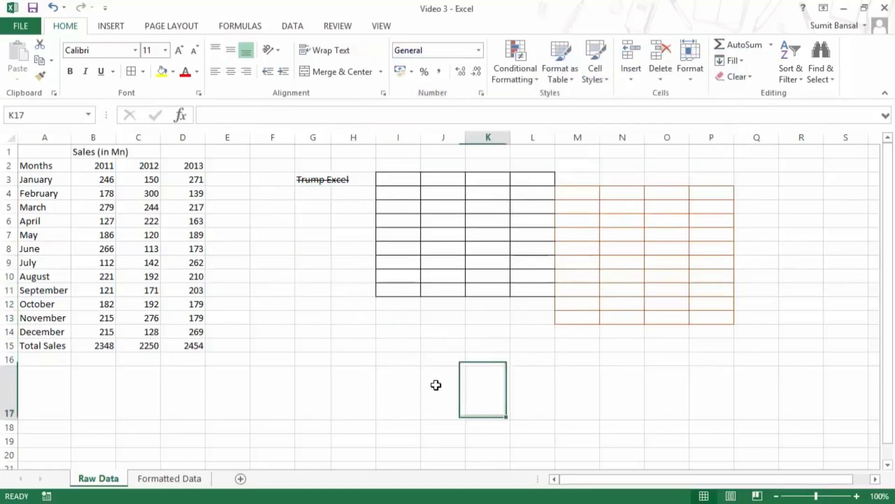
- Try thin inside borders plus both diagonal borders on the range F3:G6, and undo them
{"action": "left_click", "coordinate": [275, 180]}
{"action": "left_click_drag", "start_coordinate": [275, 179], "coordinate": [291, 195]}
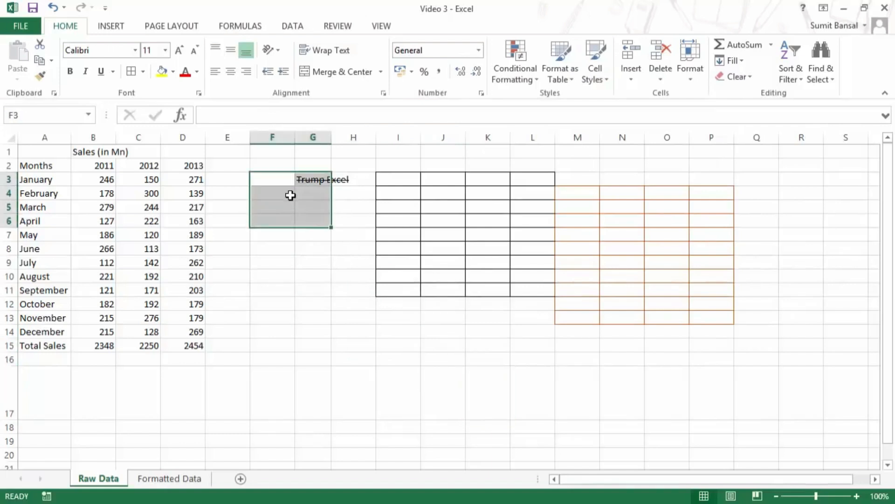
{"action": "key", "text": "ctrl+1"}
{"action": "left_click_drag", "start_coordinate": [464, 65], "coordinate": [484, 70]}
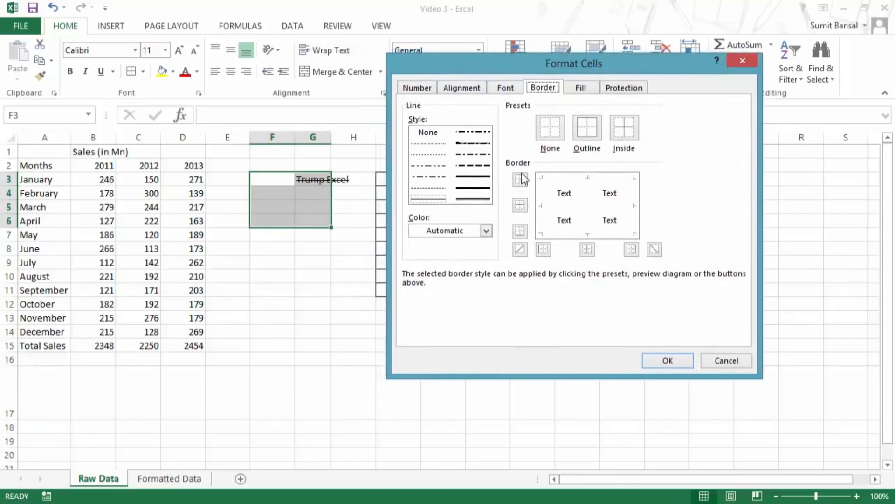
{"action": "left_click", "coordinate": [433, 200]}
{"action": "left_click", "coordinate": [617, 132]}
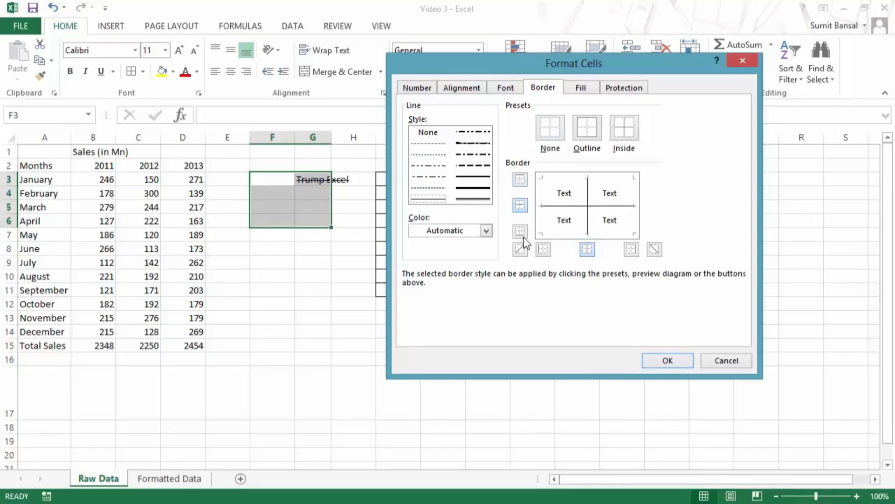
{"action": "left_click", "coordinate": [521, 250]}
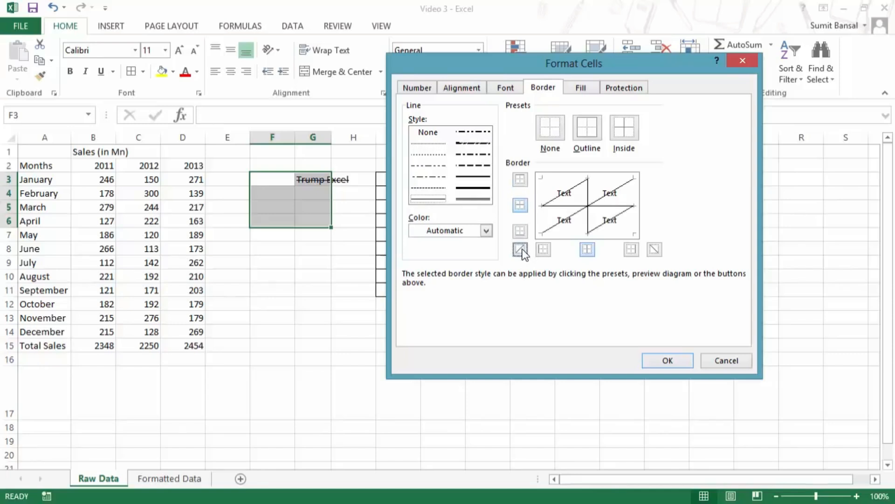
{"action": "left_click", "coordinate": [655, 250]}
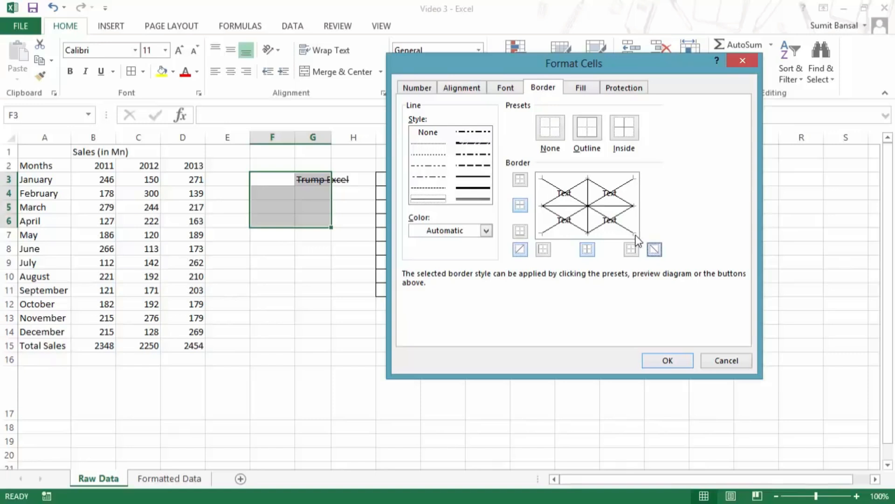
{"action": "left_click", "coordinate": [656, 359]}
{"action": "left_click", "coordinate": [341, 373]}
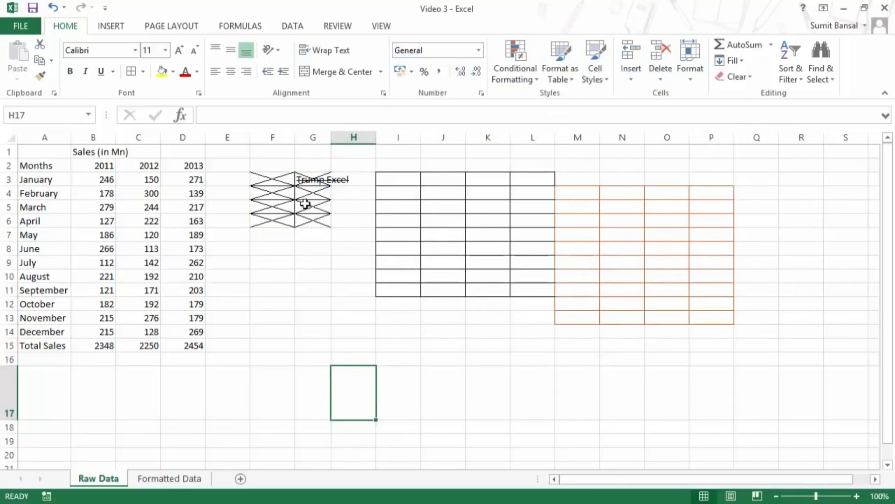
{"action": "key", "text": "ctrl+z"}
- Give the range F3:G6 a bottom border with the double line style in dark orange
{"action": "key", "text": "ctrl+1"}
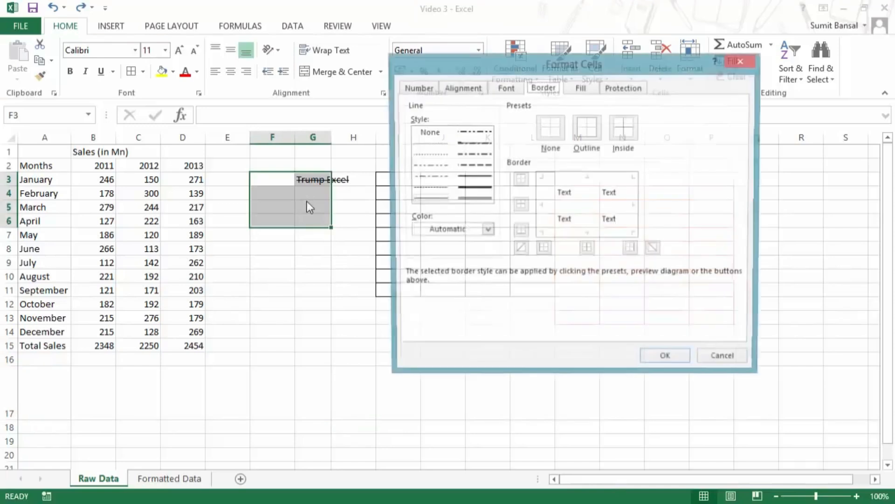
{"action": "left_click_drag", "start_coordinate": [488, 69], "coordinate": [488, 88]}
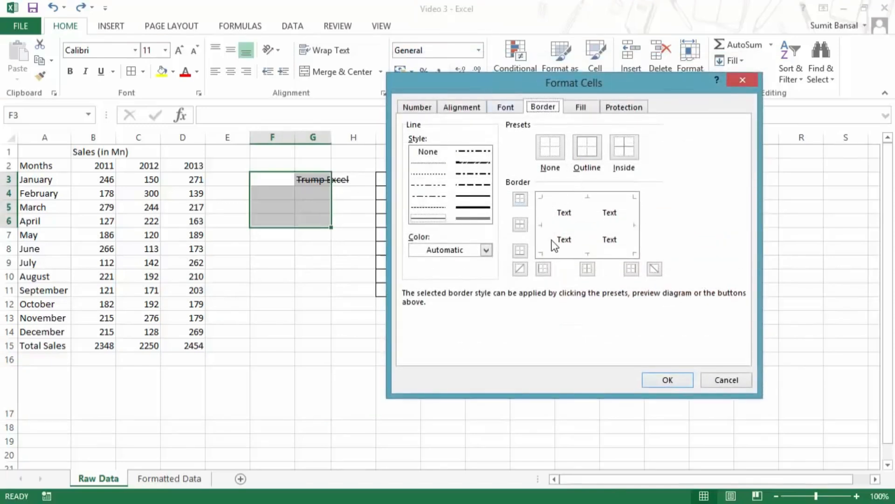
{"action": "left_click", "coordinate": [486, 251]}
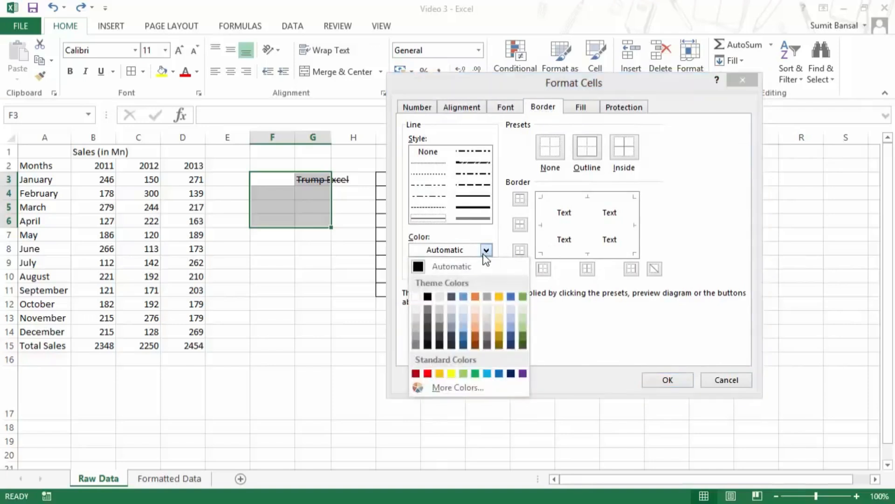
{"action": "left_click", "coordinate": [486, 251]}
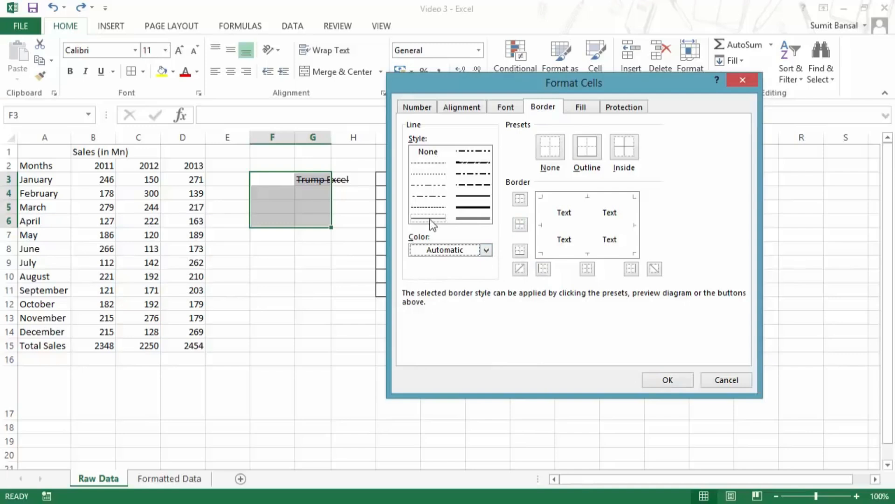
{"action": "left_click", "coordinate": [485, 250]}
{"action": "left_click", "coordinate": [480, 335]}
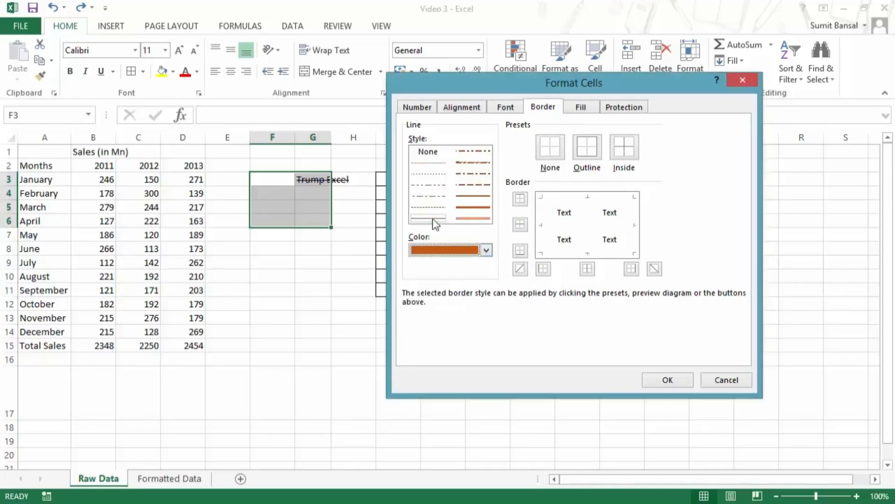
{"action": "left_click", "coordinate": [472, 217]}
{"action": "left_click", "coordinate": [590, 251]}
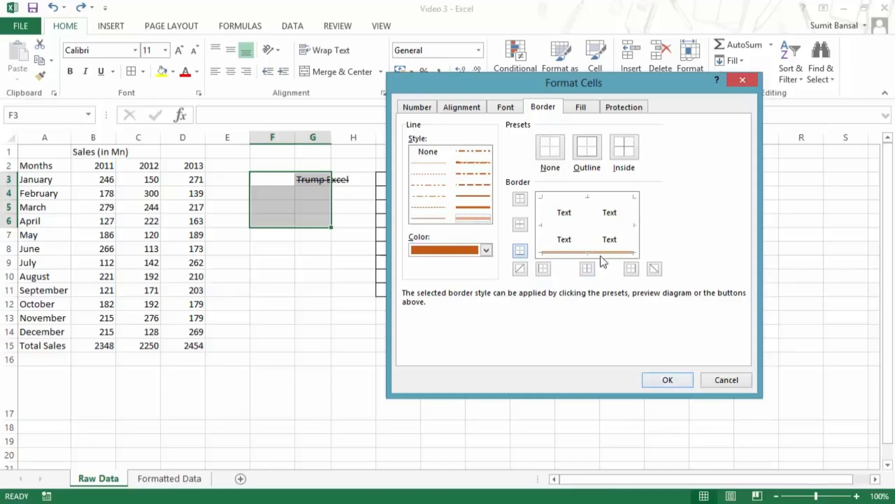
{"action": "left_click", "coordinate": [653, 385]}
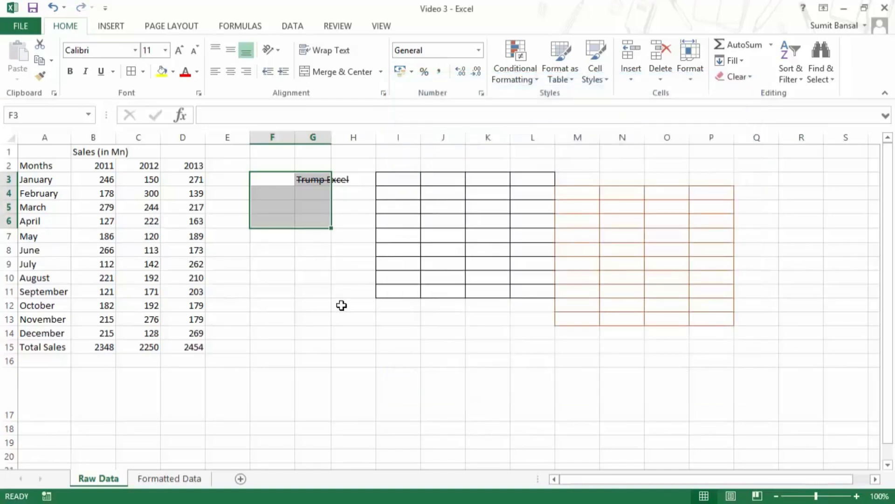
{"action": "left_click", "coordinate": [313, 264]}
- Examine the Fill settings in Format Cells for the range F3:G6, including the More Colors and Fill Effects options
{"action": "left_click_drag", "start_coordinate": [272, 179], "coordinate": [315, 224]}
{"action": "key", "text": "ctrl+1"}
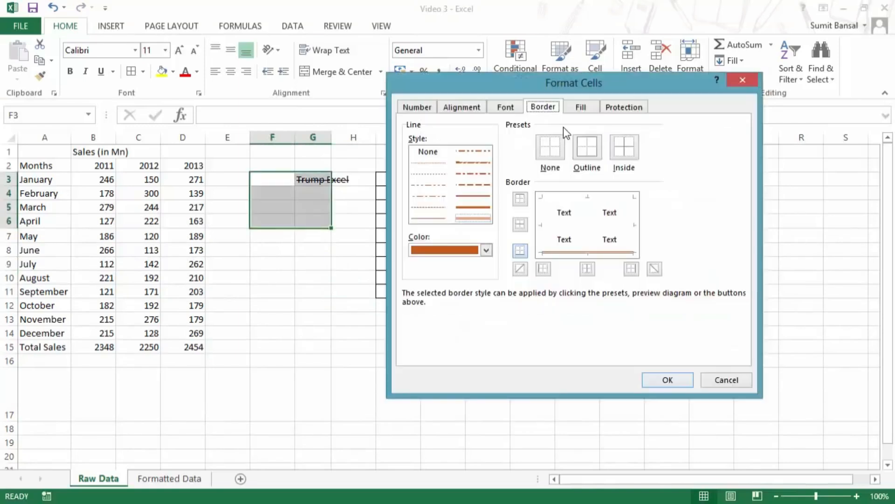
{"action": "left_click", "coordinate": [581, 108]}
{"action": "left_click_drag", "start_coordinate": [489, 88], "coordinate": [476, 56]}
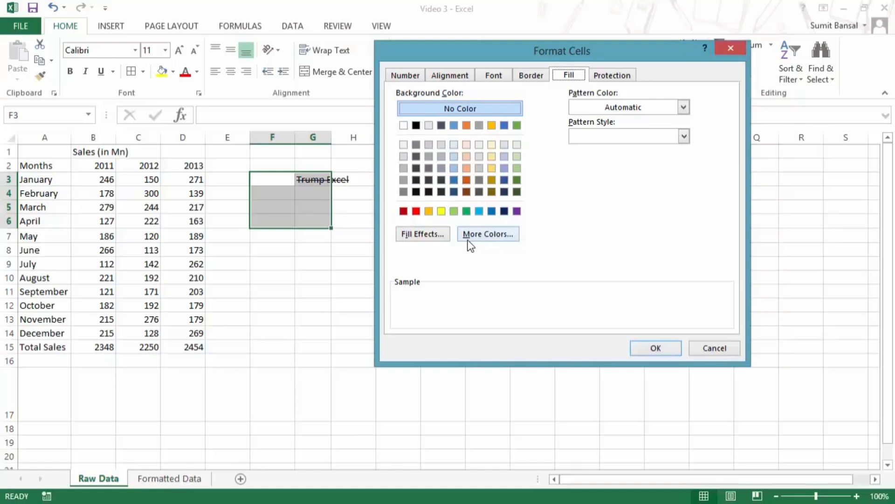
{"action": "left_click", "coordinate": [496, 234]}
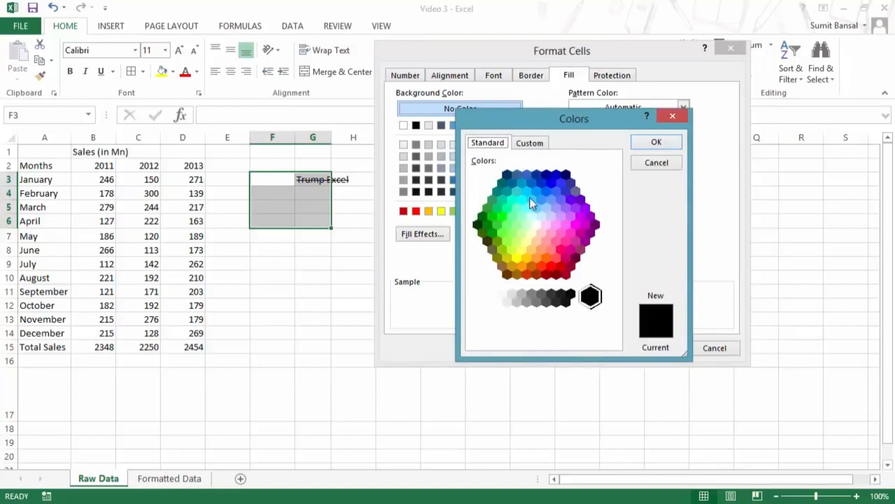
{"action": "left_click", "coordinate": [671, 116]}
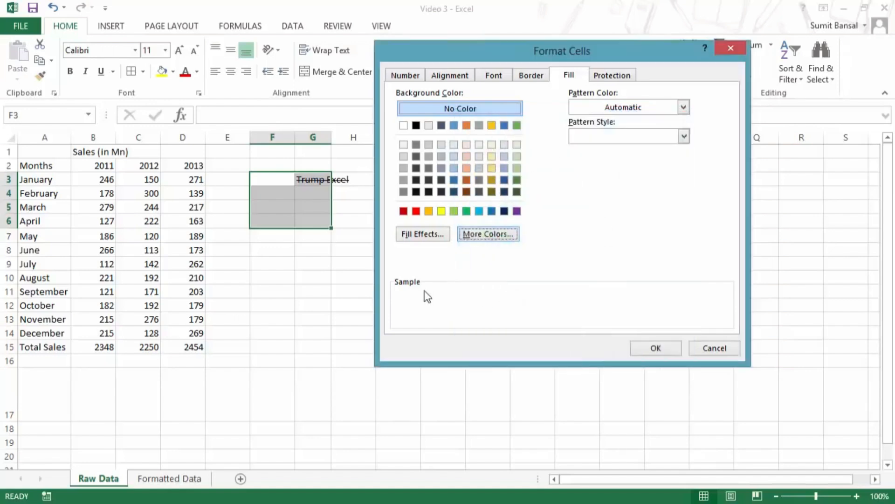
{"action": "left_click", "coordinate": [431, 234]}
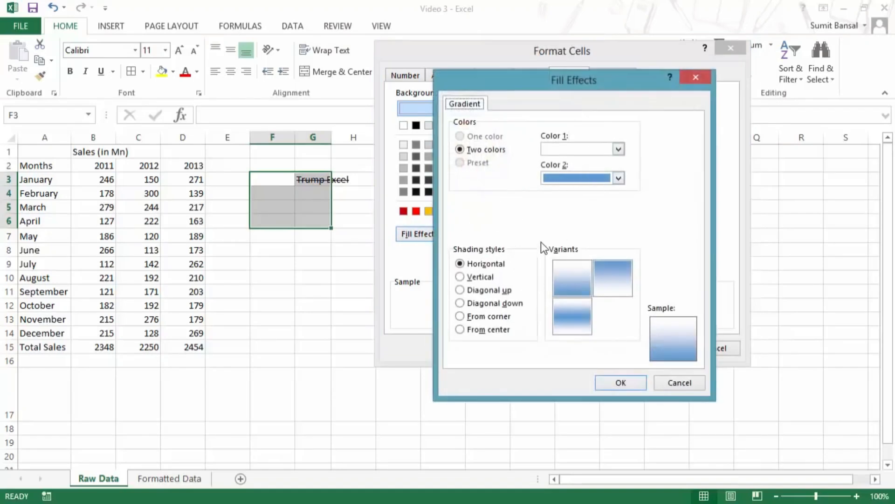
{"action": "left_click", "coordinate": [699, 74]}
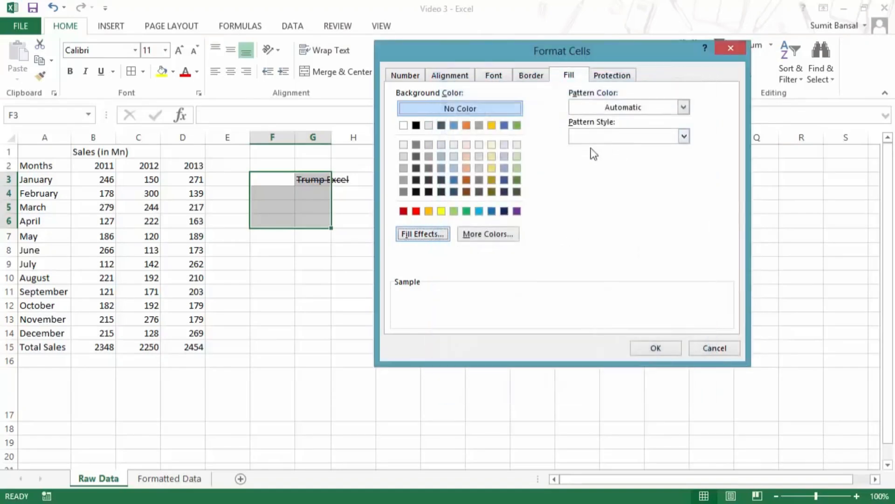
- Fill the range F3:G6 with the sparse dotted pattern style in the standard dark red pattern color
{"action": "left_click", "coordinate": [614, 108]}
{"action": "left_click", "coordinate": [615, 107]}
{"action": "left_click", "coordinate": [619, 136]}
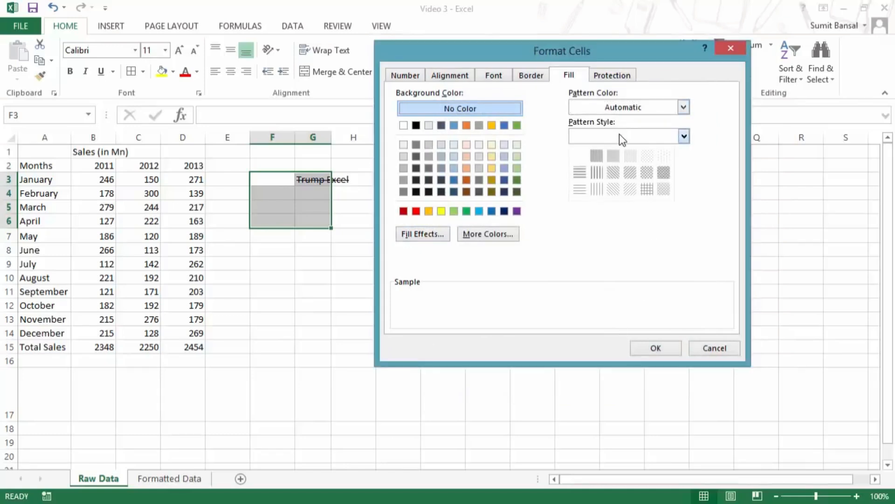
{"action": "left_click", "coordinate": [664, 160]}
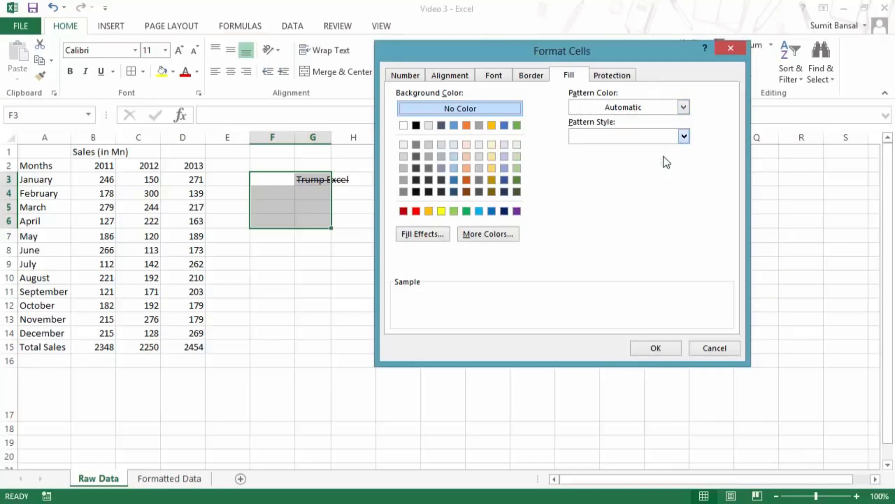
{"action": "left_click", "coordinate": [614, 108]}
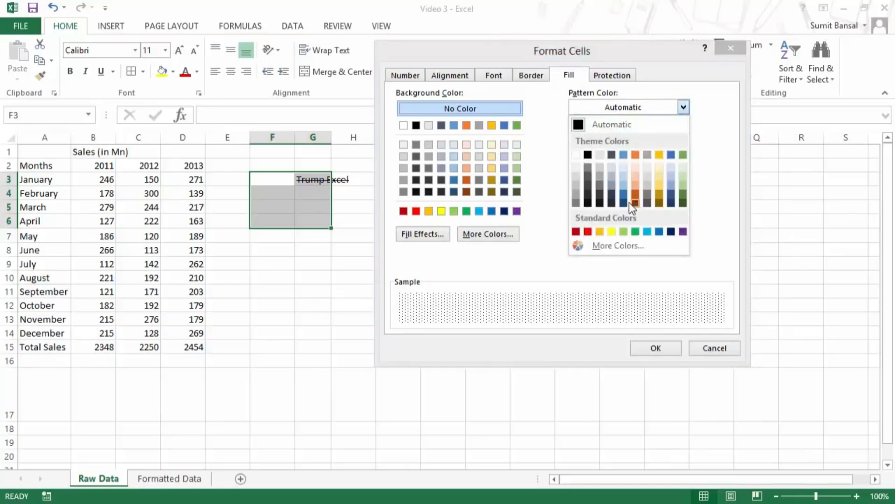
{"action": "left_click", "coordinate": [576, 231]}
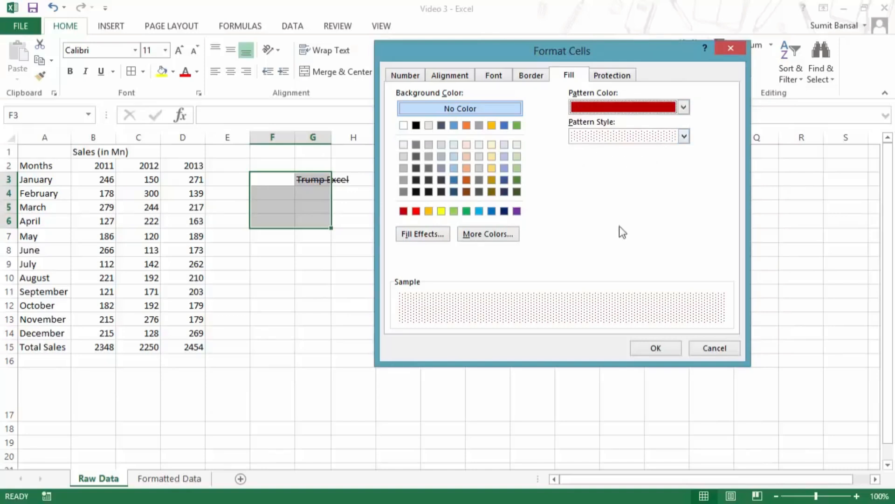
{"action": "left_click", "coordinate": [653, 348]}
{"action": "left_click", "coordinate": [336, 308]}
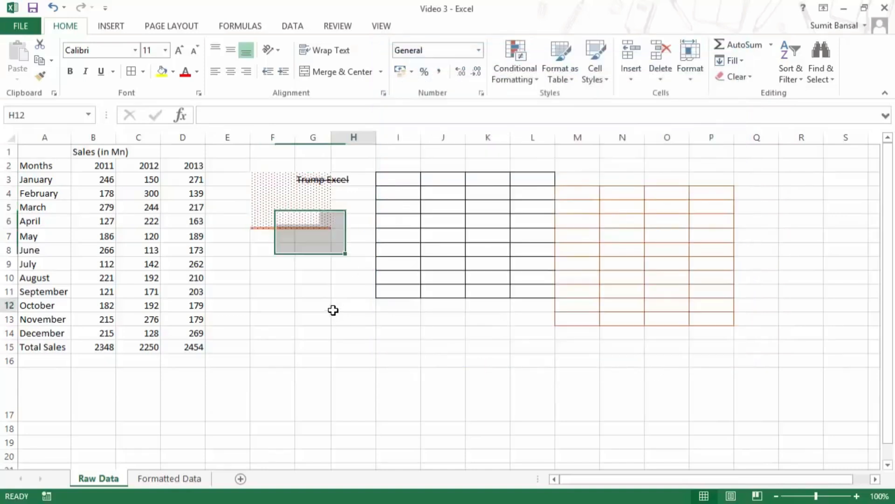
- Review the fill pattern settings of the range F3:G6 in Format Cells
{"action": "left_click_drag", "start_coordinate": [271, 183], "coordinate": [316, 225]}
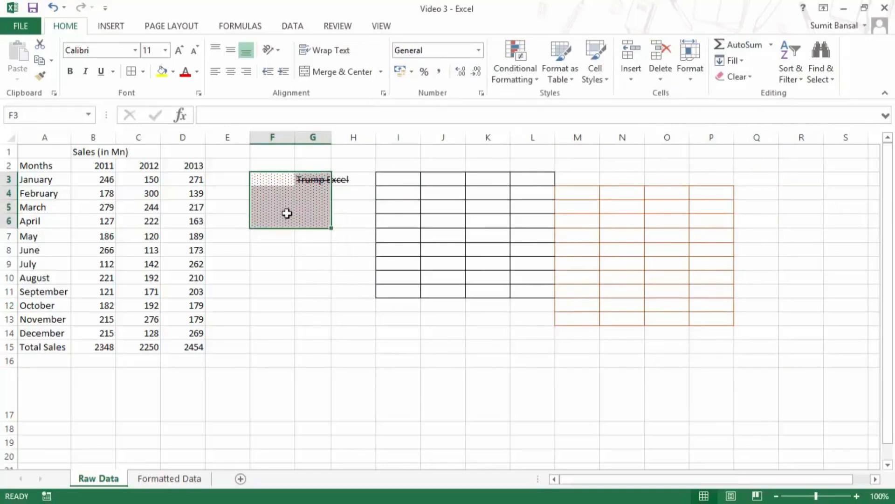
{"action": "key", "text": "ctrl+1"}
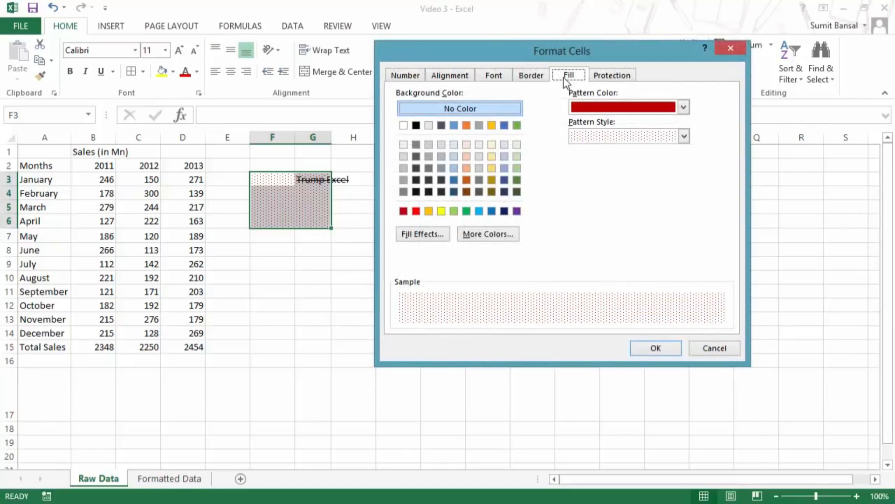
{"action": "left_click", "coordinate": [672, 351]}
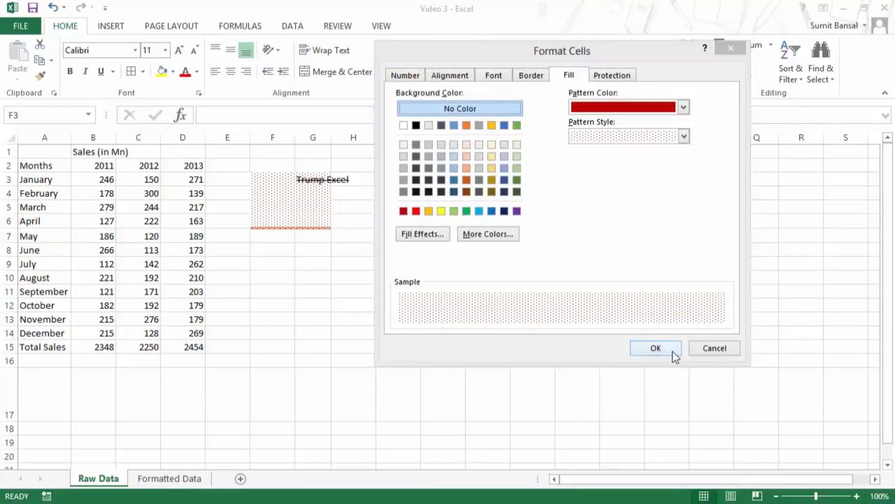
- Clear all contents and formatting from the range F2:Q14
{"action": "left_click_drag", "start_coordinate": [265, 164], "coordinate": [737, 335]}
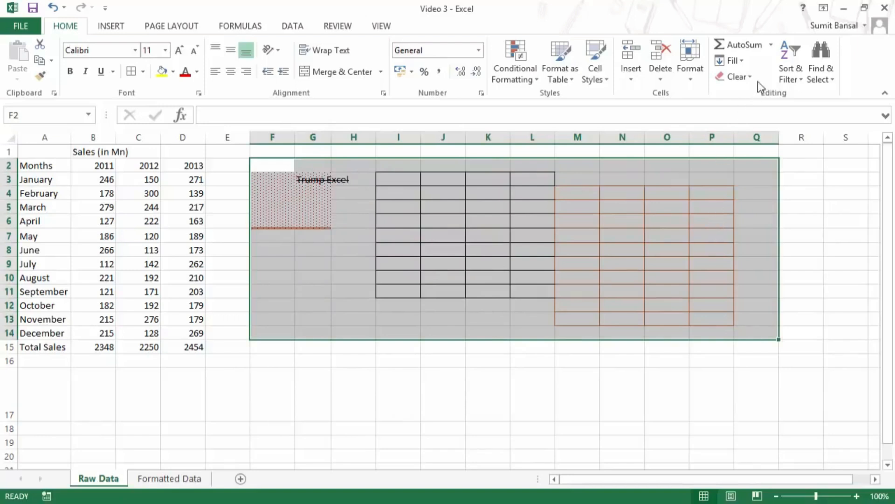
{"action": "left_click", "coordinate": [741, 77]}
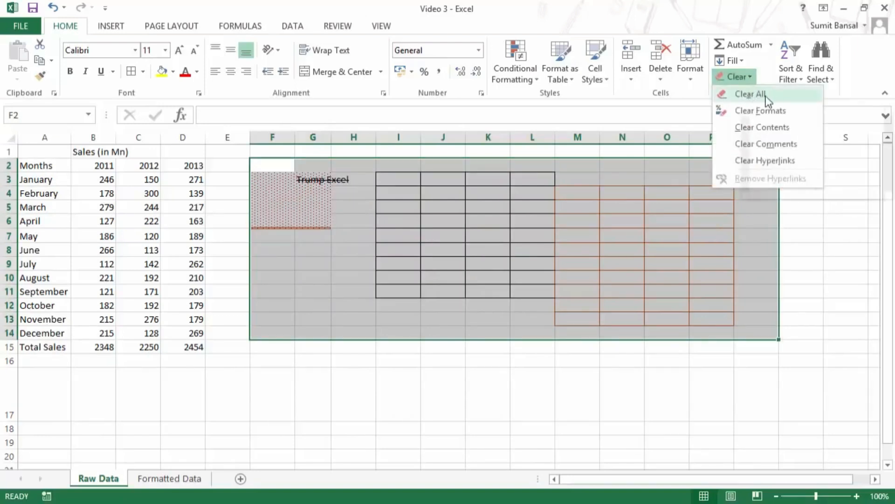
{"action": "left_click", "coordinate": [751, 94]}
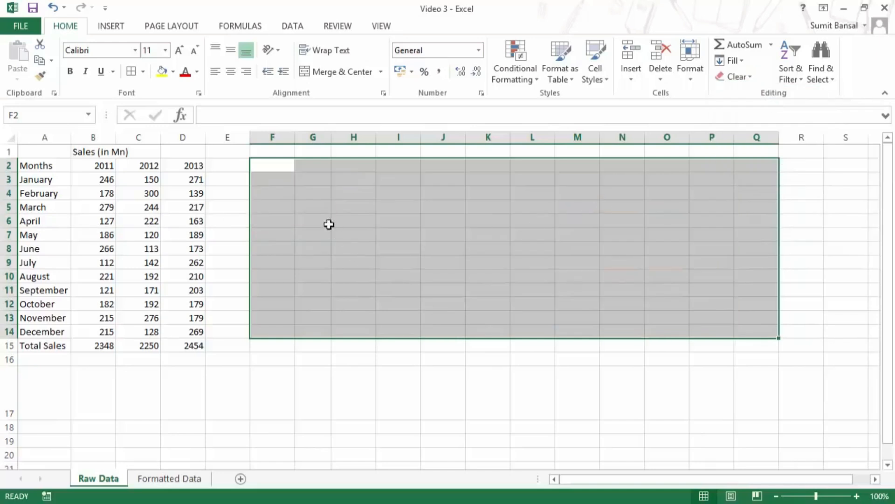
- Apply the Bad cell style to cell G3
{"action": "left_click", "coordinate": [310, 183]}
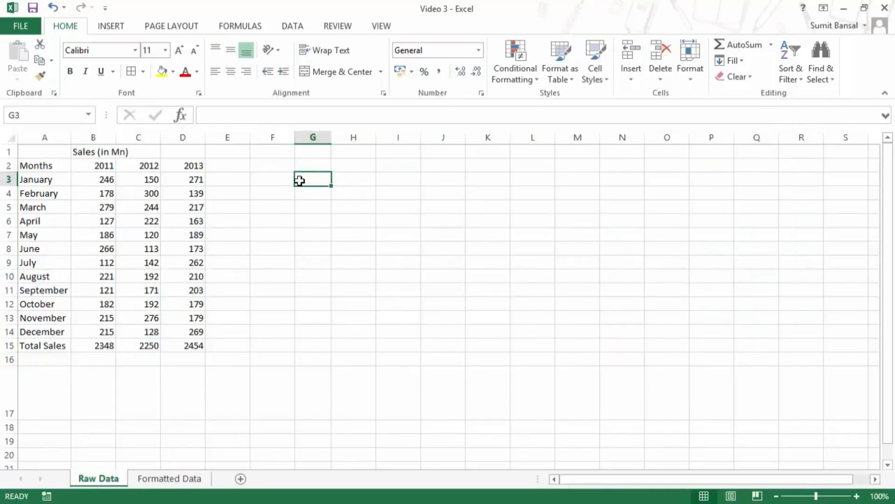
{"action": "left_click", "coordinate": [608, 77]}
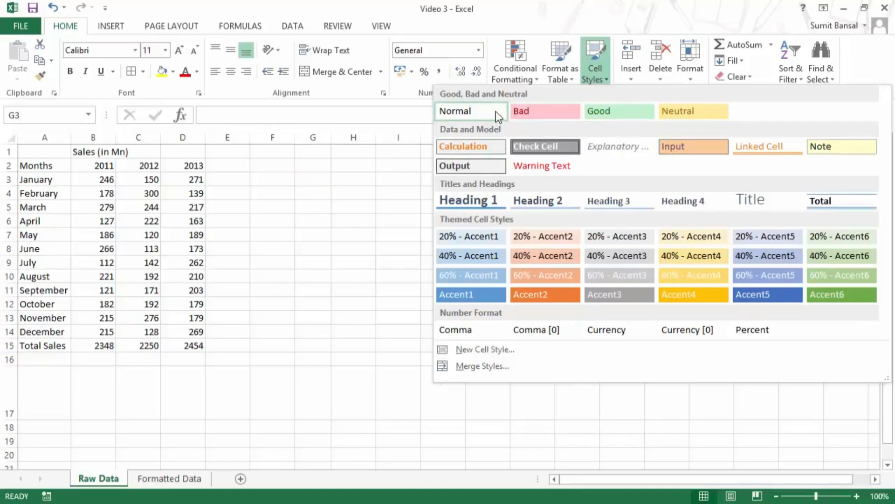
{"action": "left_click", "coordinate": [556, 114]}
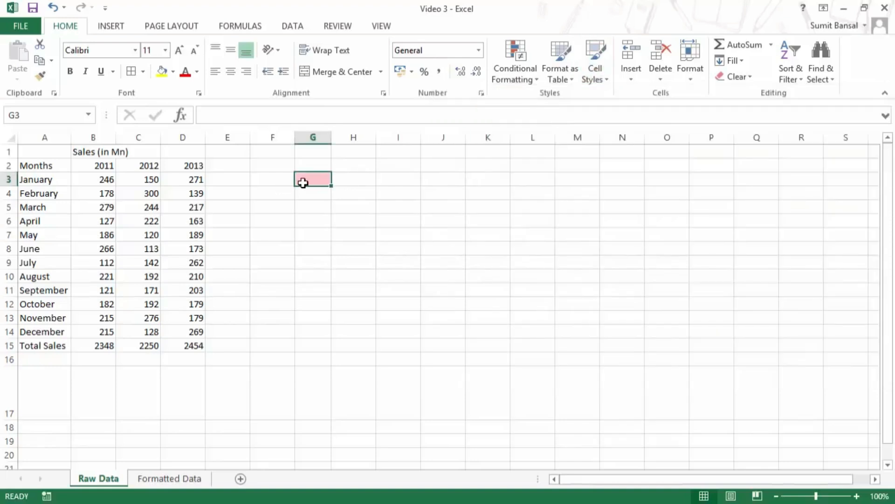
- Enter the text "Trump Excel" in cell G3
{"action": "type", "text": "Trupe"}
{"action": "key", "text": "BackSpace"}
{"action": "key", "text": "BackSpace"}
{"action": "type", "text": "mp"}
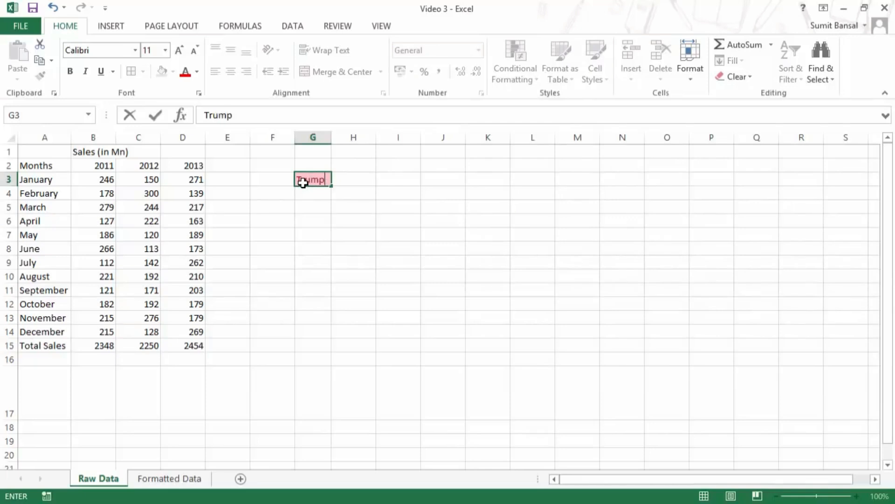
{"action": "type", "text": " Excel"}
{"action": "key", "text": "Return"}
- Start a new cell style from cell G3 named "Trump Excel Style" and give it a darker blue theme background fill
{"action": "left_click", "coordinate": [303, 183]}
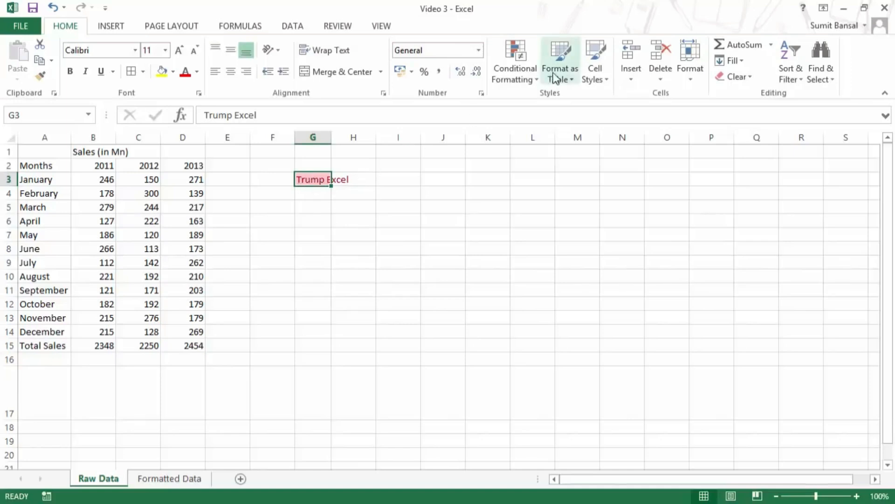
{"action": "left_click", "coordinate": [606, 79]}
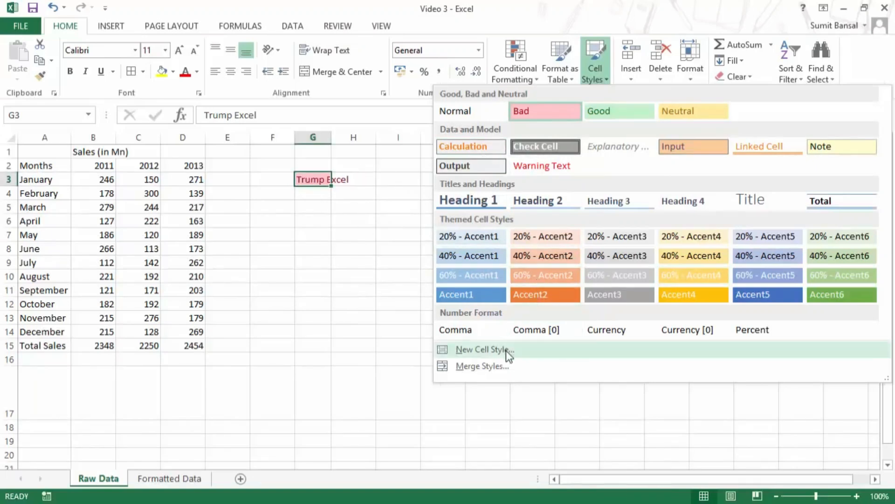
{"action": "left_click", "coordinate": [485, 350]}
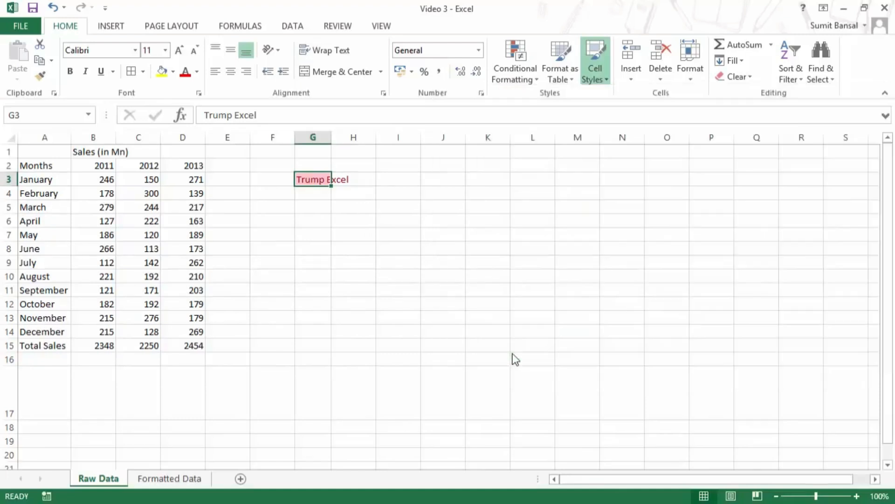
{"action": "left_click_drag", "start_coordinate": [539, 101], "coordinate": [483, 166]}
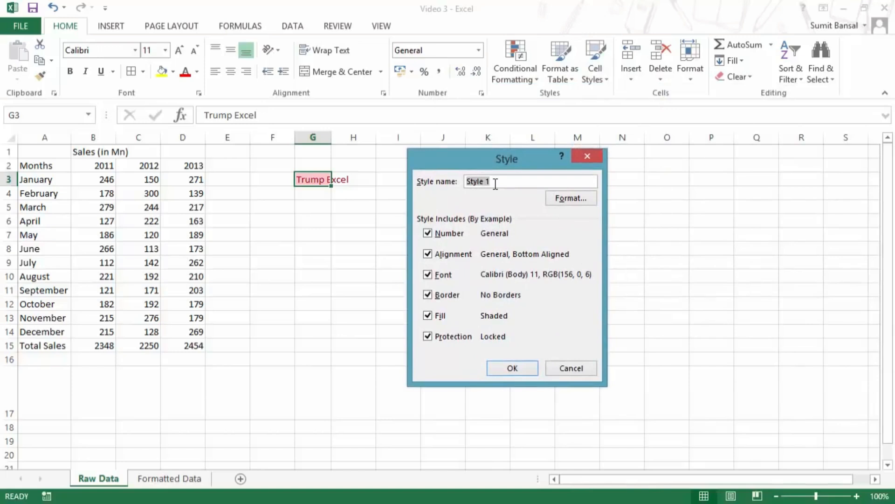
{"action": "type", "text": "Trump Excel"}
{"action": "left_click", "coordinate": [565, 198]}
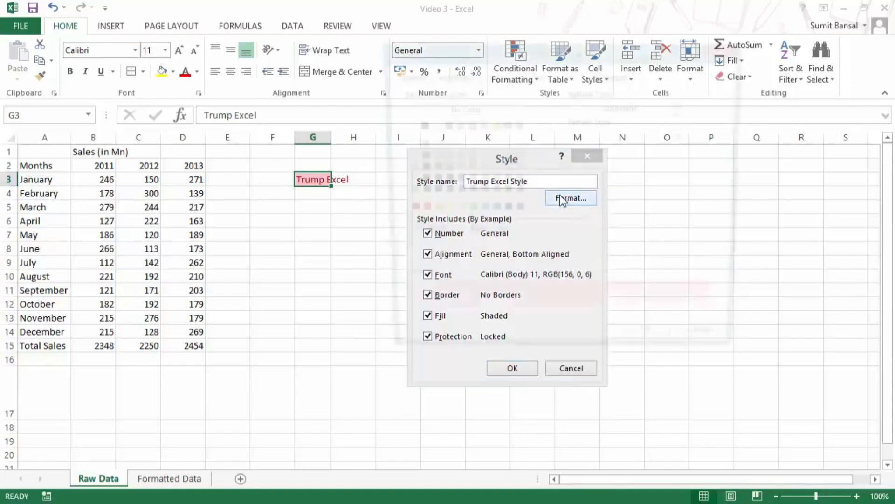
{"action": "left_click_drag", "start_coordinate": [496, 52], "coordinate": [533, 55]}
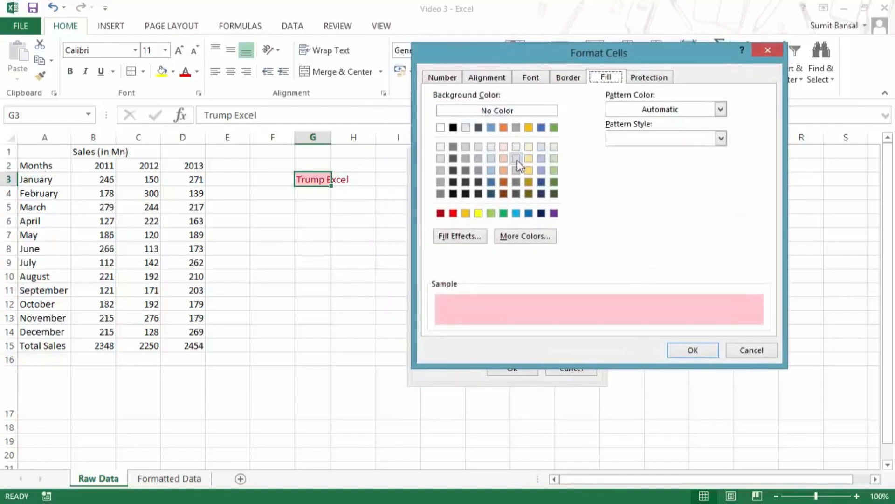
{"action": "left_click", "coordinate": [491, 181]}
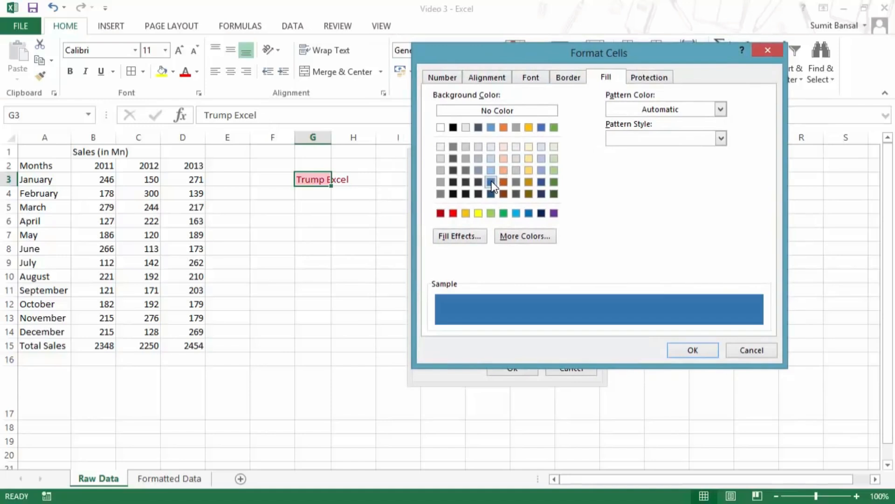
- Set the new style's horizontal text alignment to Right (Indent)
{"action": "left_click", "coordinate": [487, 77]}
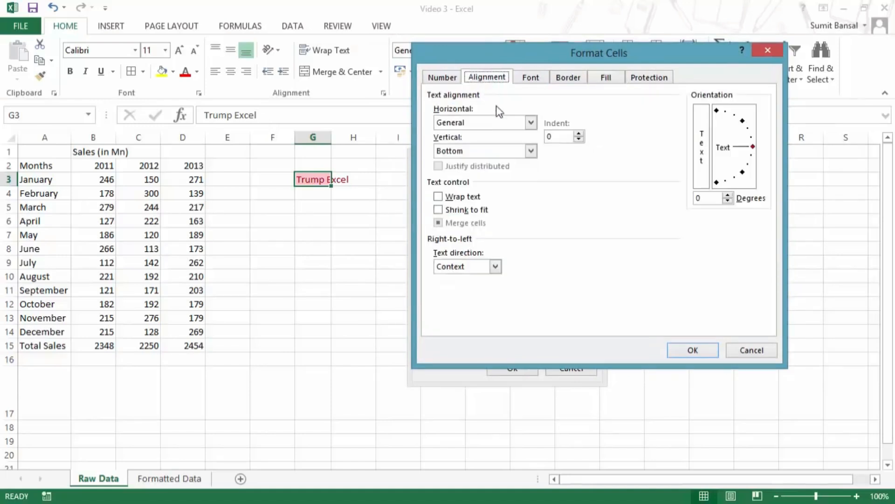
{"action": "left_click", "coordinate": [478, 123]}
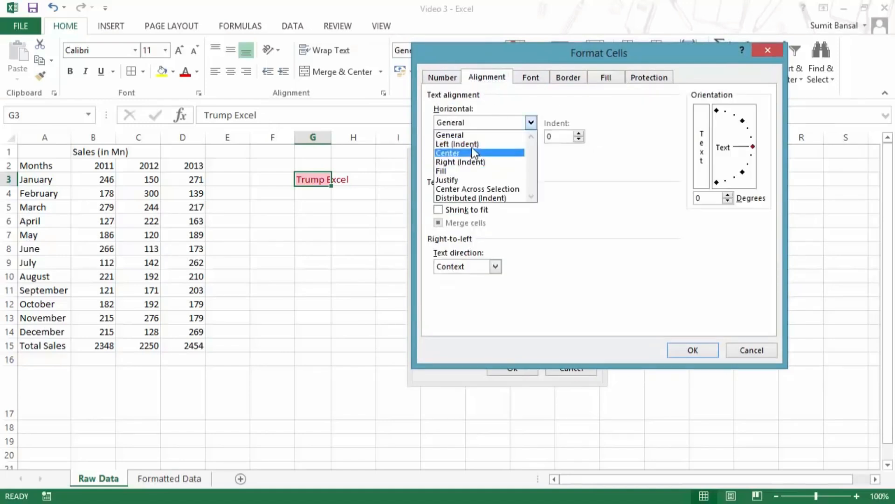
{"action": "left_click", "coordinate": [475, 145]}
{"action": "left_click", "coordinate": [474, 123]}
{"action": "left_click", "coordinate": [476, 162]}
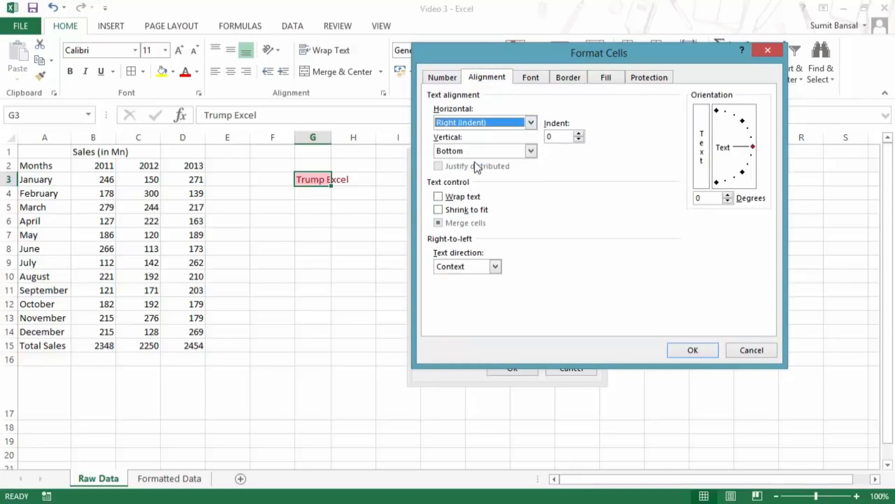
- Add a double-line bottom border to the new style and save the style
{"action": "left_click", "coordinate": [529, 77]}
{"action": "left_click", "coordinate": [568, 77]}
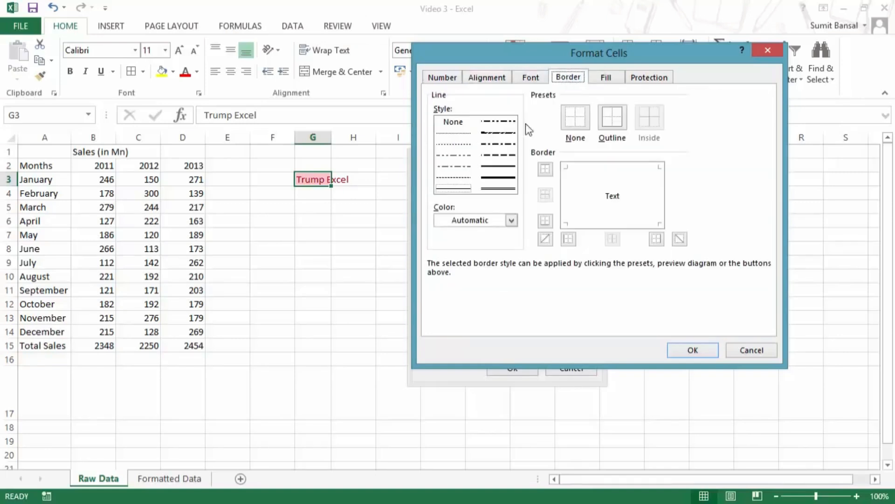
{"action": "left_click", "coordinate": [493, 188]}
{"action": "left_click", "coordinate": [588, 224]}
{"action": "left_click", "coordinate": [687, 352]}
{"action": "left_click", "coordinate": [510, 368]}
{"action": "left_click", "coordinate": [482, 287]}
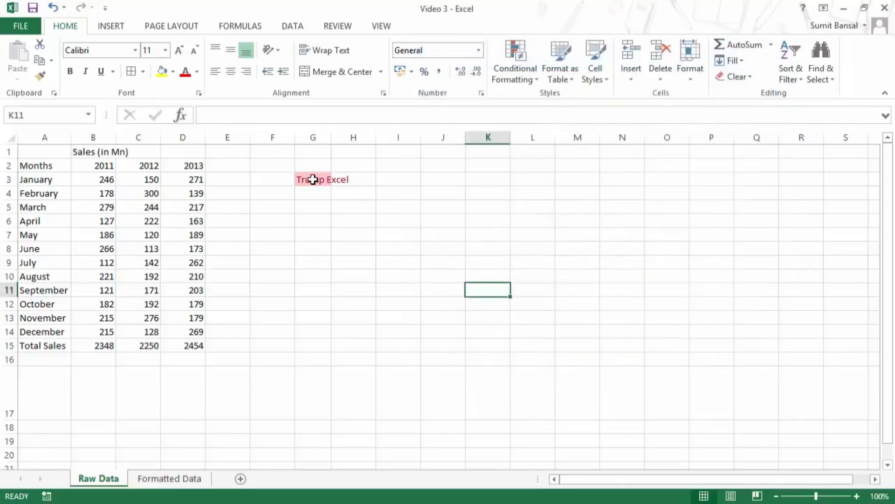
- Apply the custom Trump Excel Style to cell G3
{"action": "left_click", "coordinate": [314, 179]}
{"action": "left_click", "coordinate": [595, 70]}
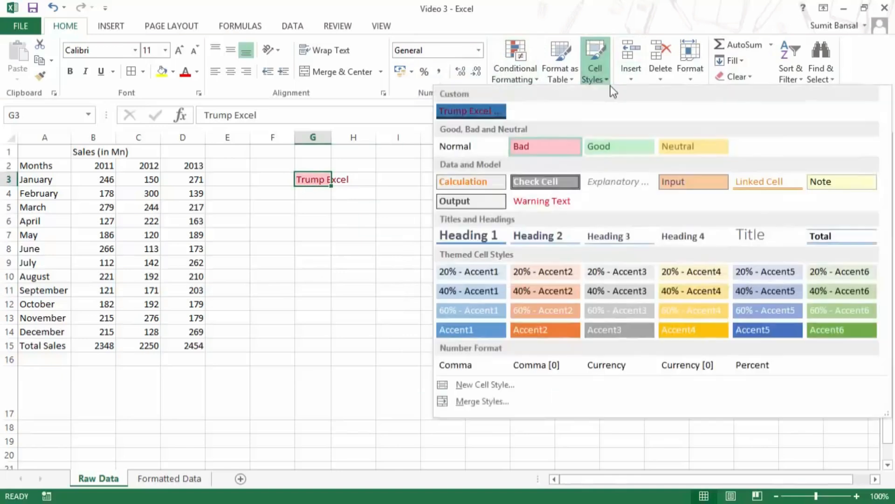
{"action": "left_click", "coordinate": [481, 113]}
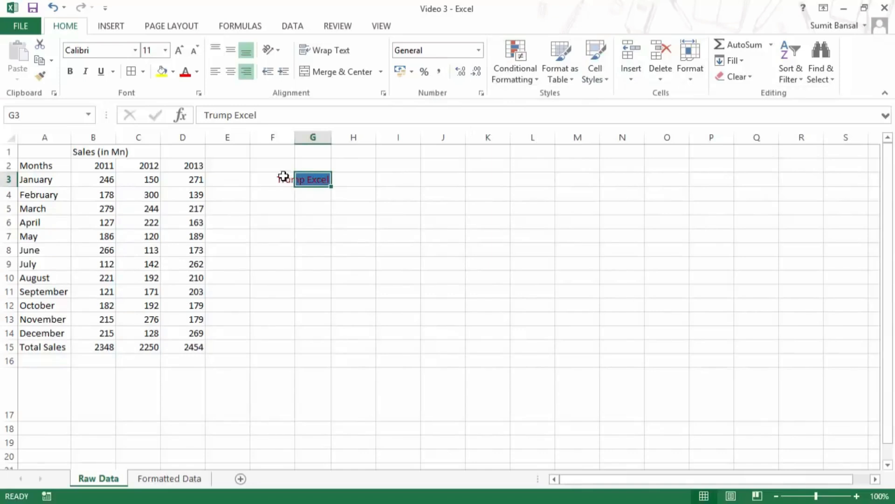
- Clear all content and formatting from cell G3
{"action": "left_click", "coordinate": [379, 180]}
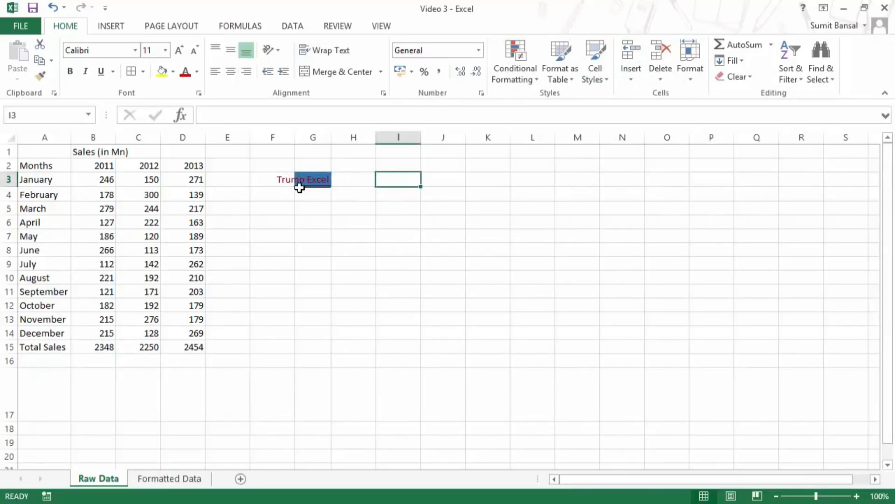
{"action": "left_click", "coordinate": [310, 180]}
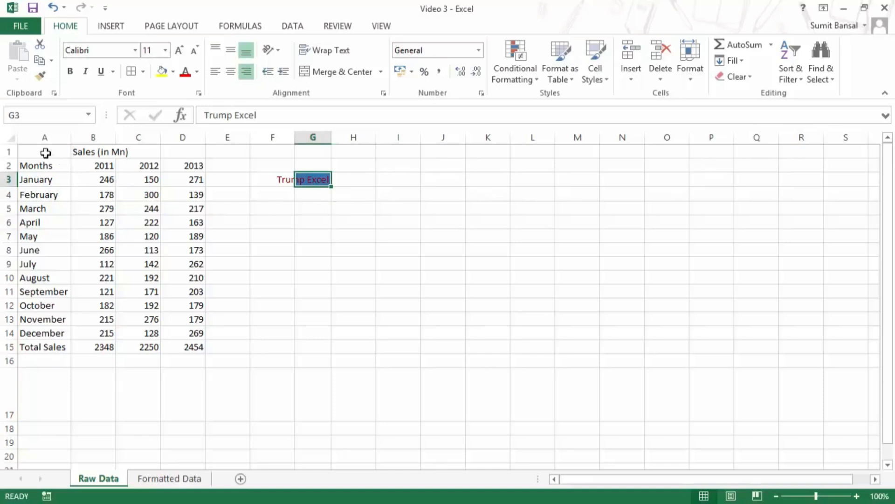
{"action": "left_click", "coordinate": [320, 196]}
{"action": "key", "text": "Up"}
{"action": "left_click", "coordinate": [742, 77]}
{"action": "left_click", "coordinate": [748, 95]}
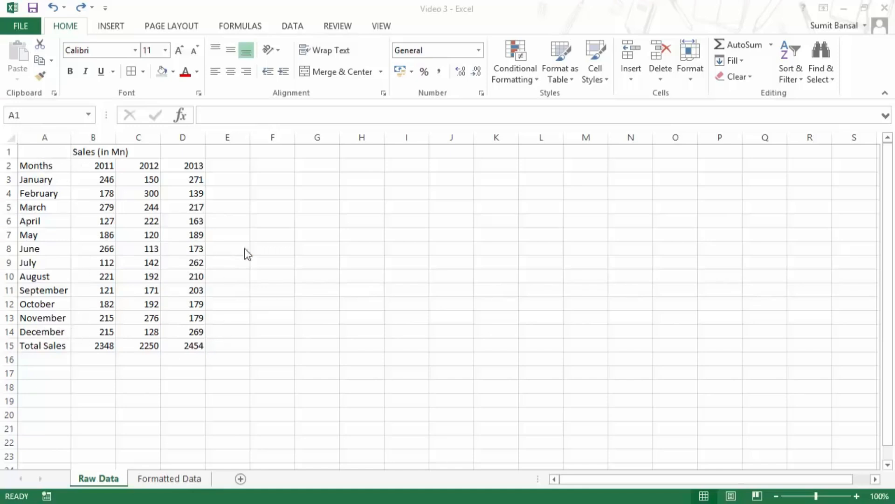
- Apply All Borders to the sales table in A1:D15
{"action": "left_click_drag", "start_coordinate": [32, 149], "coordinate": [187, 344]}
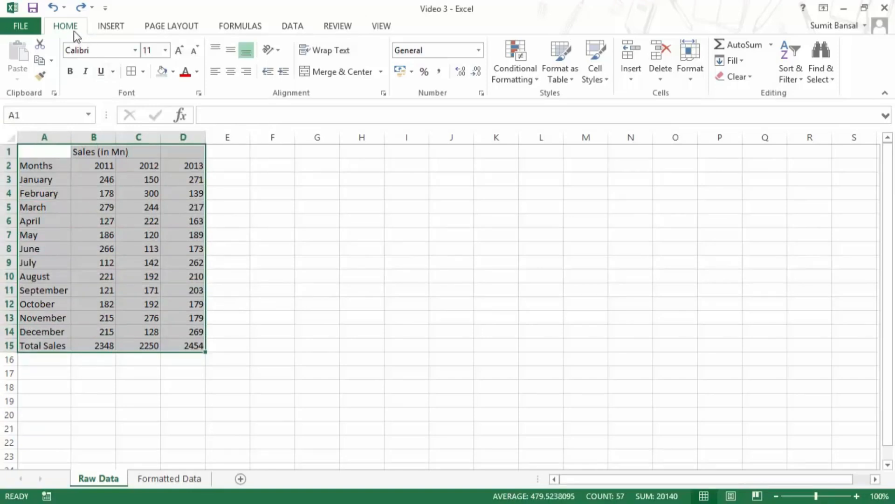
{"action": "left_click", "coordinate": [141, 74]}
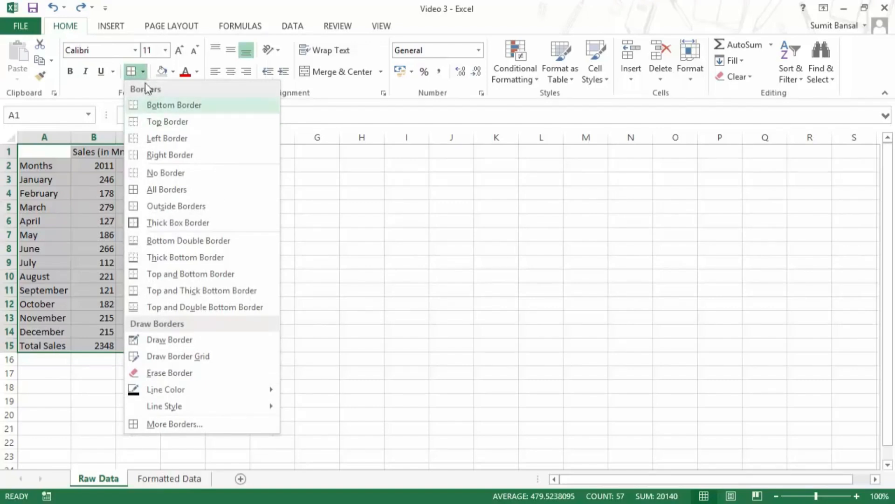
{"action": "left_click", "coordinate": [180, 188]}
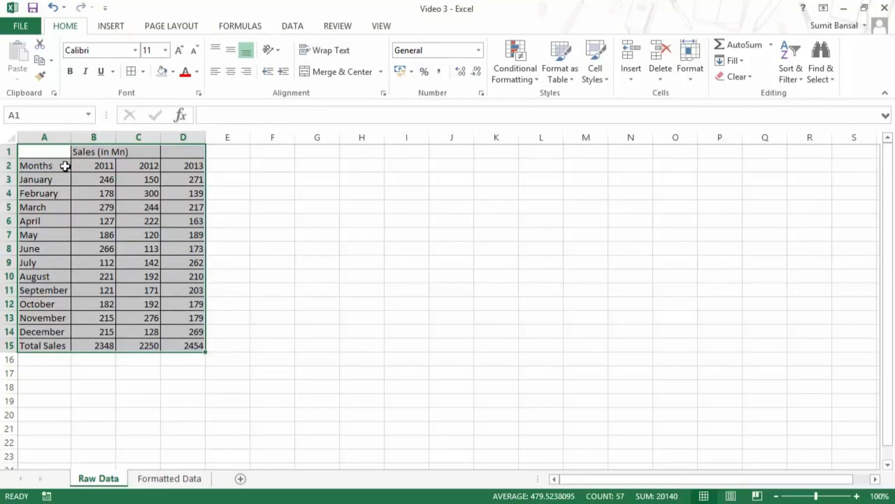
- Give the header rows A1:D2 a light grey theme fill and make their text bold and italic
{"action": "left_click_drag", "start_coordinate": [45, 150], "coordinate": [172, 165]}
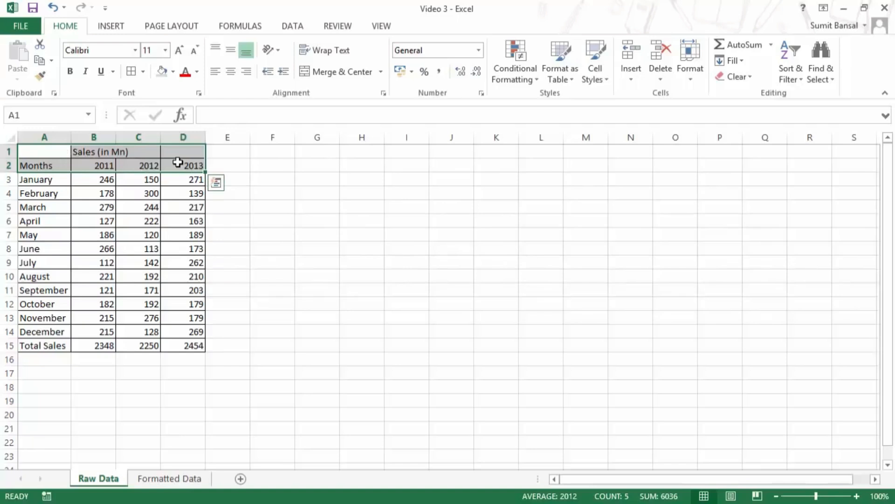
{"action": "left_click", "coordinate": [172, 72]}
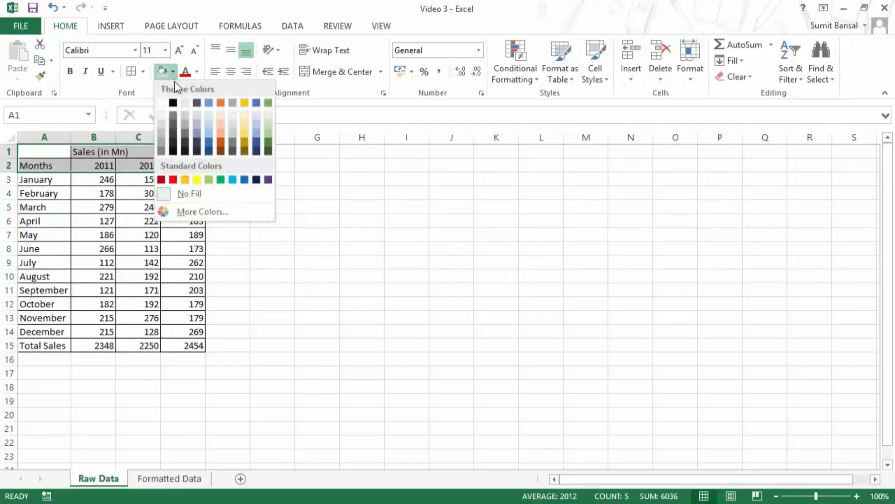
{"action": "left_click", "coordinate": [163, 124]}
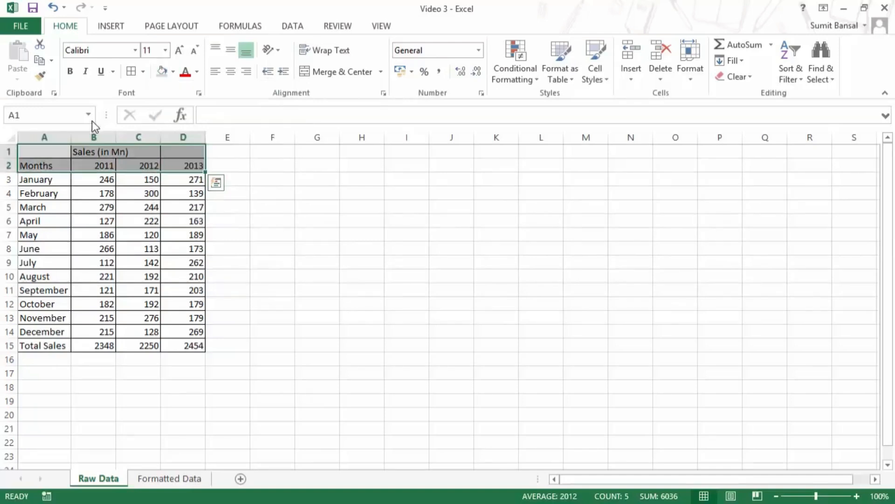
{"action": "left_click", "coordinate": [71, 72]}
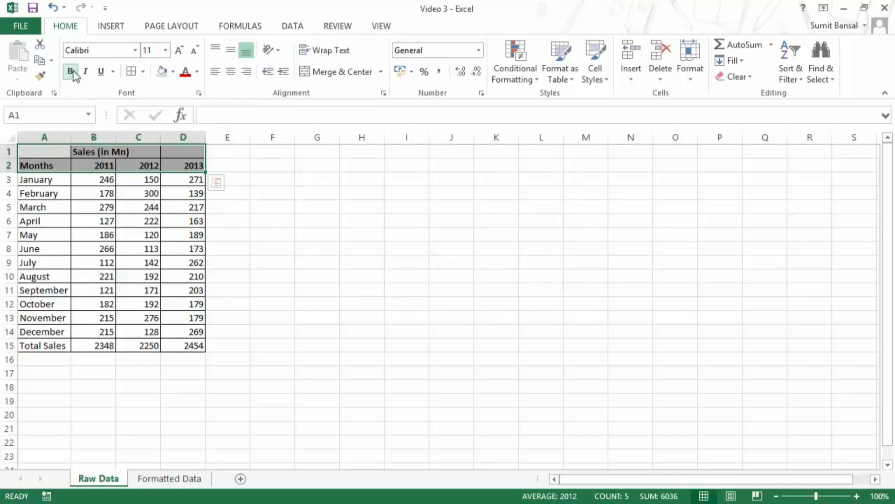
{"action": "left_click", "coordinate": [85, 73]}
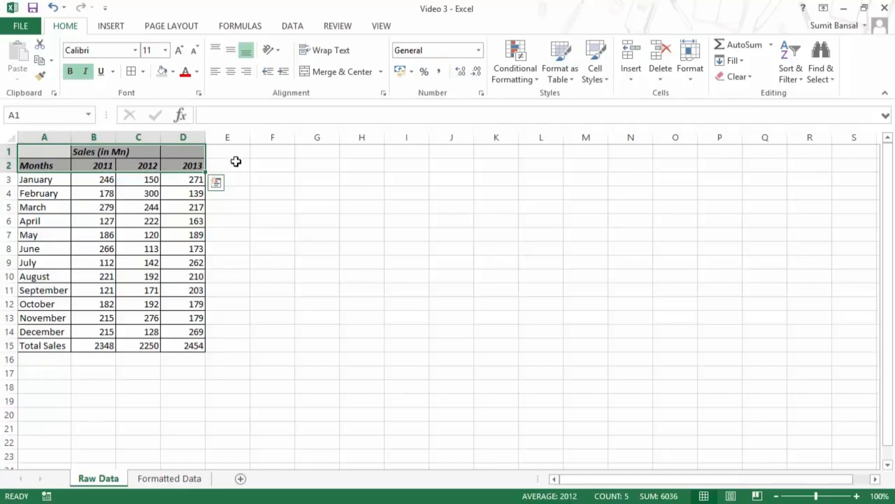
- Try Merge & Center on the "Sales (in Mn)" heading across B1:D1 and undo the merge
{"action": "left_click", "coordinate": [89, 155]}
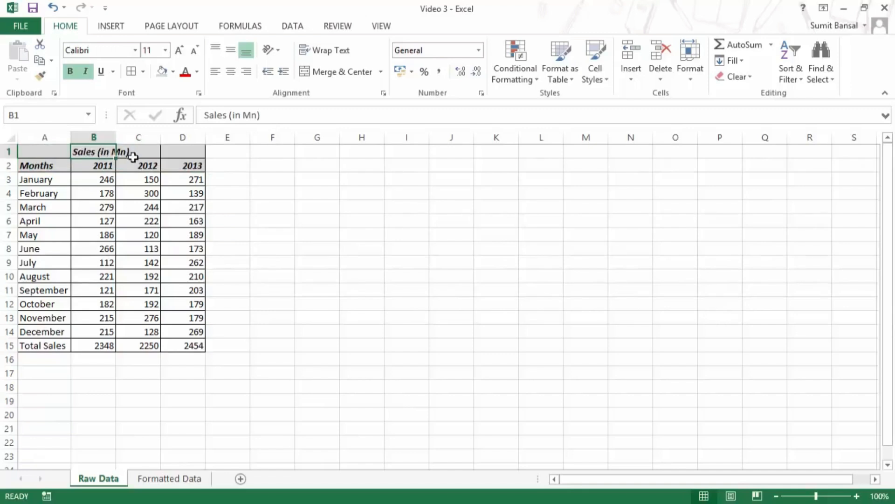
{"action": "left_click_drag", "start_coordinate": [107, 166], "coordinate": [173, 166]}
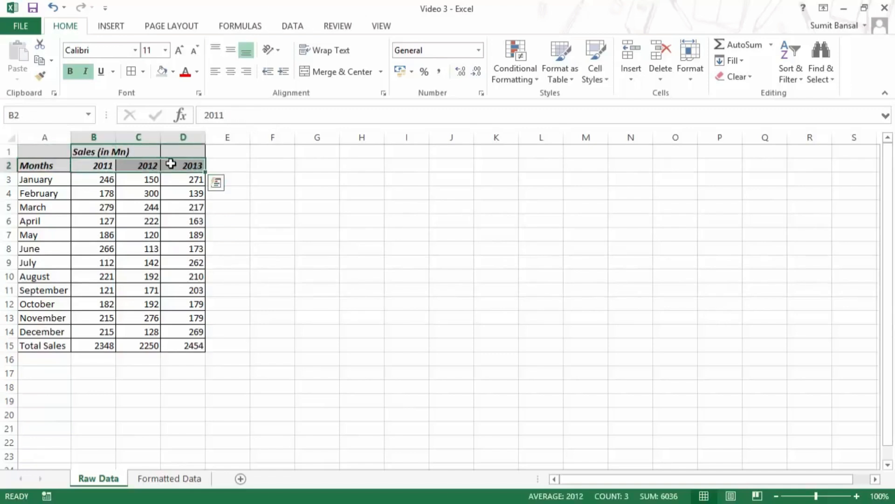
{"action": "left_click", "coordinate": [96, 151]}
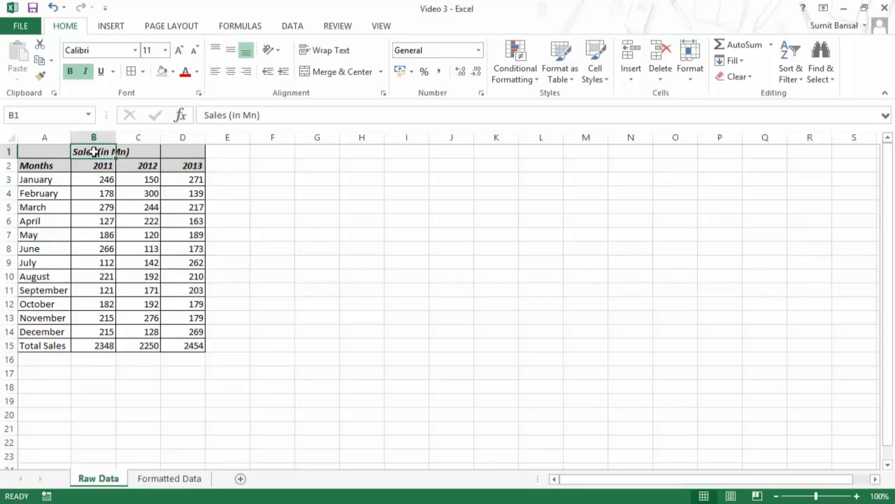
{"action": "left_click_drag", "start_coordinate": [94, 151], "coordinate": [187, 152]}
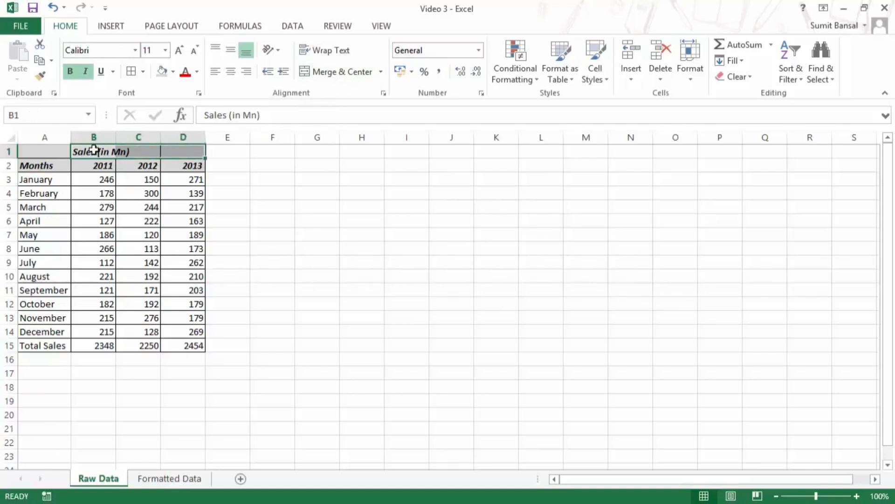
{"action": "left_click", "coordinate": [330, 72]}
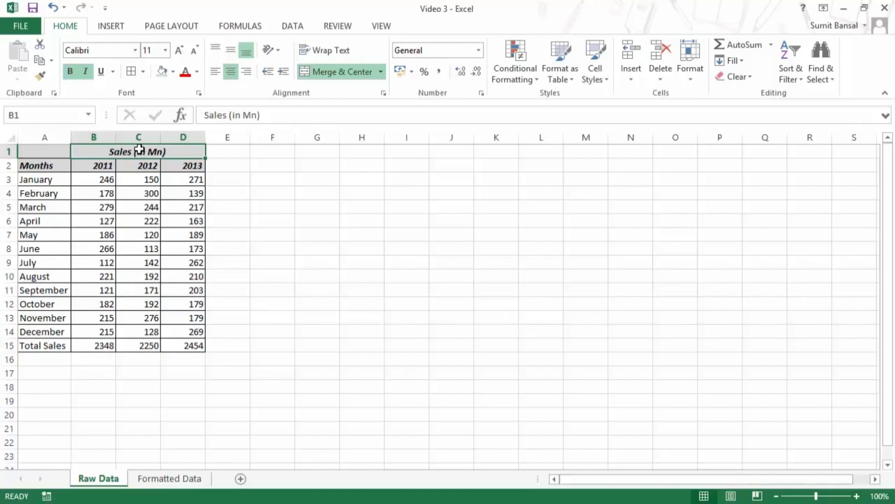
{"action": "key", "text": "ctrl+z"}
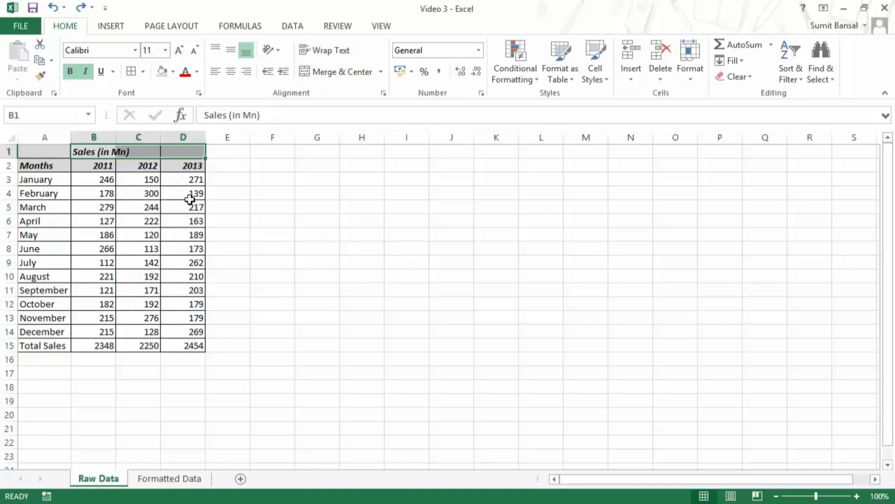
- Set the horizontal alignment of B1:D1 to Center Across Selection for the "Sales (in Mn)" heading
{"action": "left_click_drag", "start_coordinate": [108, 205], "coordinate": [180, 206]}
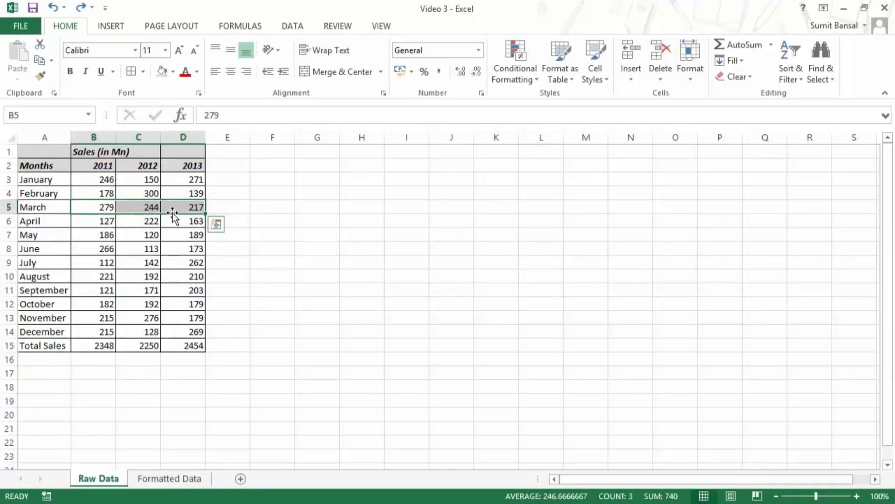
{"action": "left_click", "coordinate": [90, 152]}
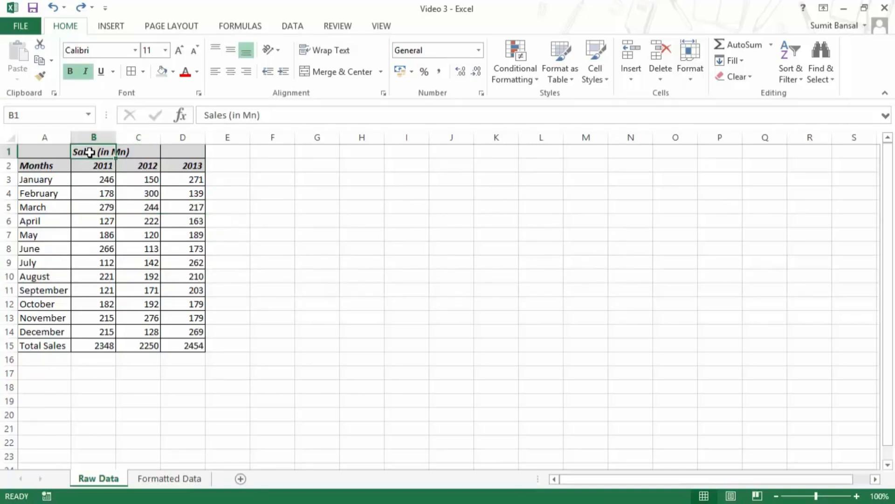
{"action": "left_click_drag", "start_coordinate": [90, 152], "coordinate": [172, 152]}
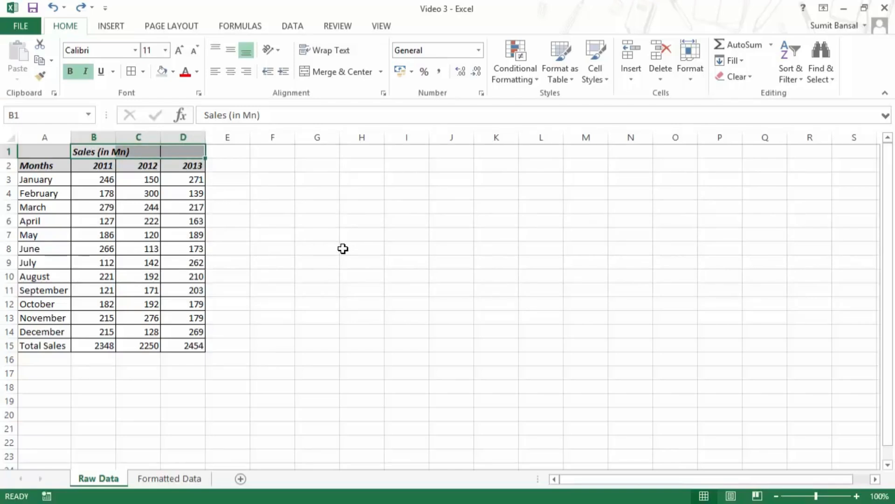
{"action": "key", "text": "ctrl+1"}
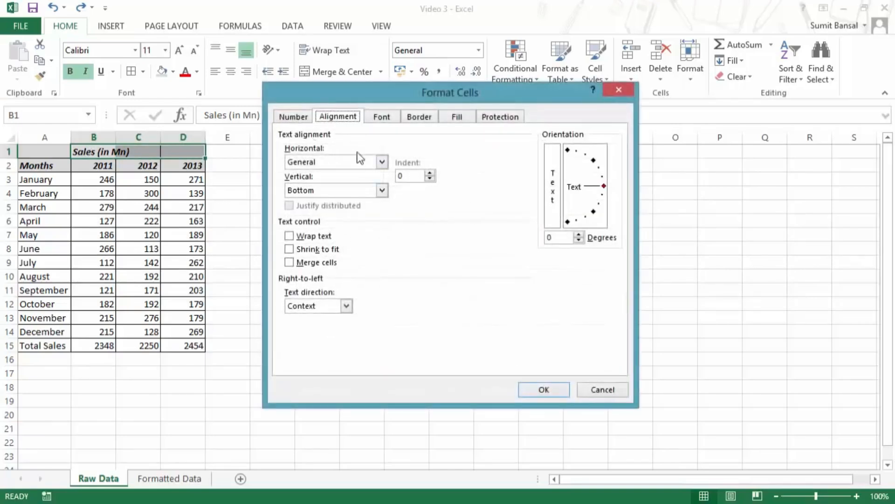
{"action": "left_click", "coordinate": [375, 164]}
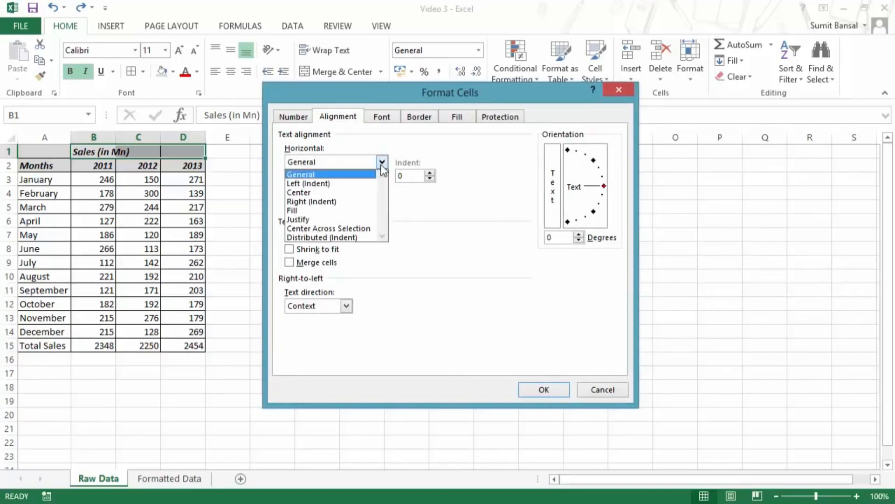
{"action": "left_click", "coordinate": [332, 229]}
{"action": "left_click", "coordinate": [542, 390]}
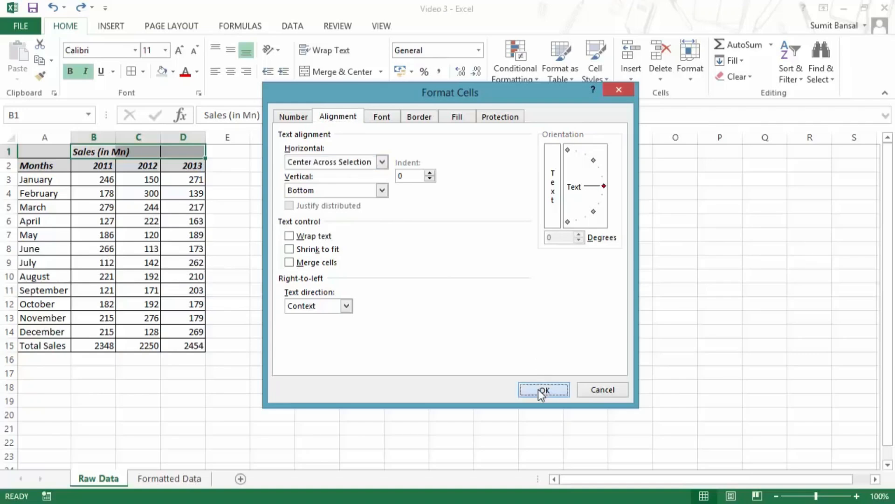
{"action": "left_click", "coordinate": [278, 206]}
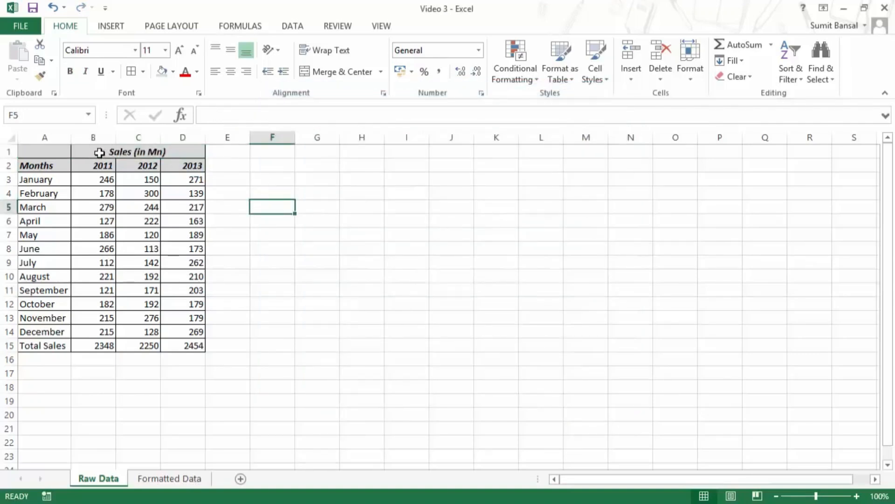
- Step through cells B1 to D1 to check whether each can be selected individually
{"action": "left_click_drag", "start_coordinate": [95, 151], "coordinate": [190, 150]}
{"action": "left_click", "coordinate": [94, 152]}
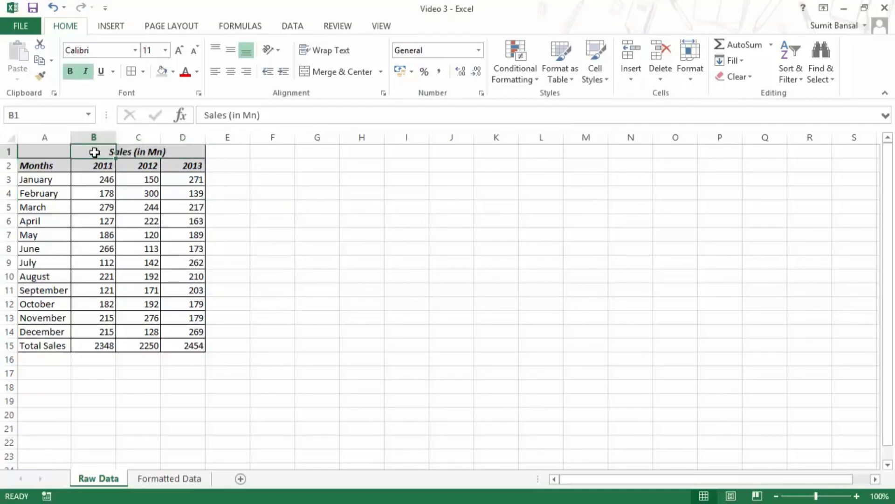
{"action": "key", "text": "Right"}
{"action": "key", "text": "Right"}
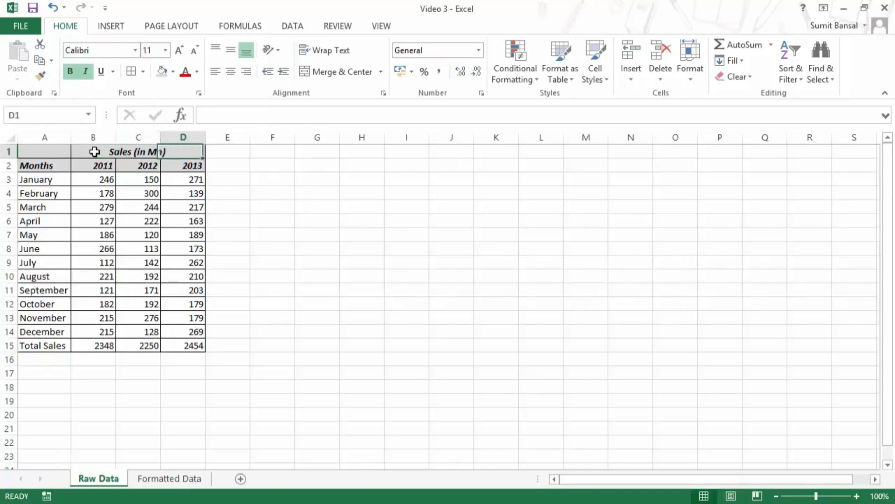
{"action": "key", "text": "Left"}
{"action": "key", "text": "Left"}
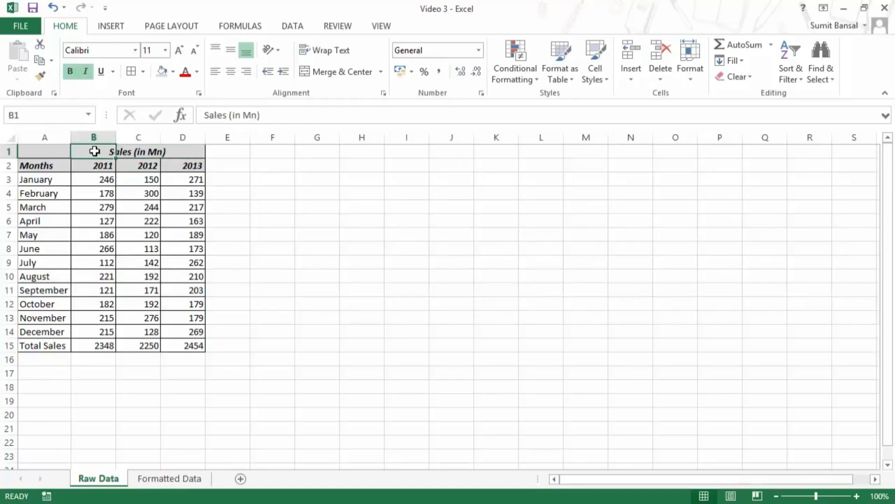
- Give the Total Sales row A15:D15 a light green theme fill and make its text bold
{"action": "left_click_drag", "start_coordinate": [40, 345], "coordinate": [184, 346]}
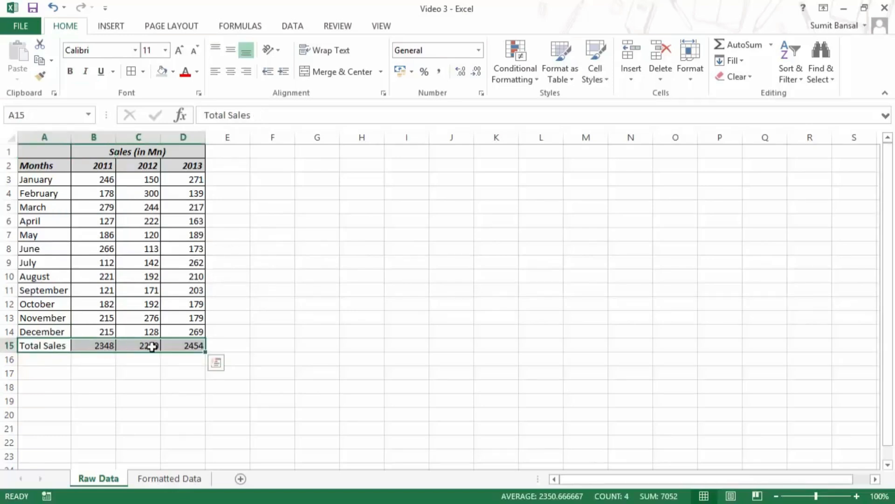
{"action": "left_click", "coordinate": [172, 73]}
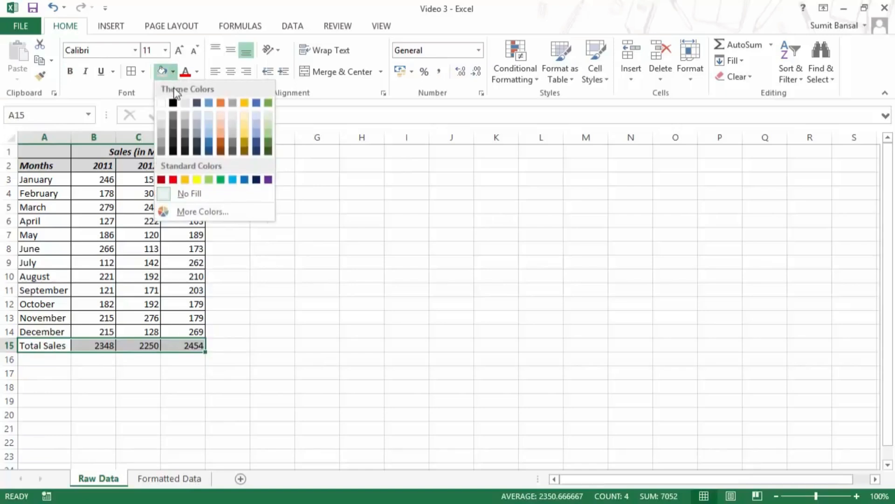
{"action": "left_click", "coordinate": [269, 127]}
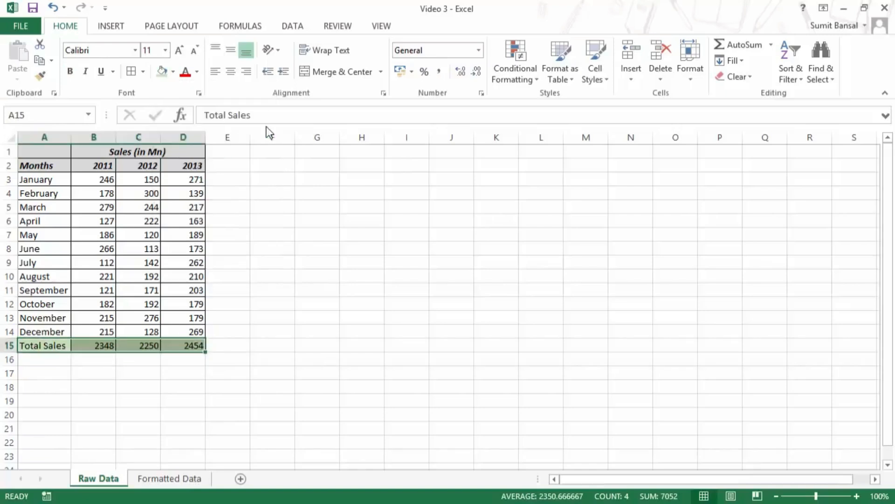
{"action": "left_click", "coordinate": [70, 71]}
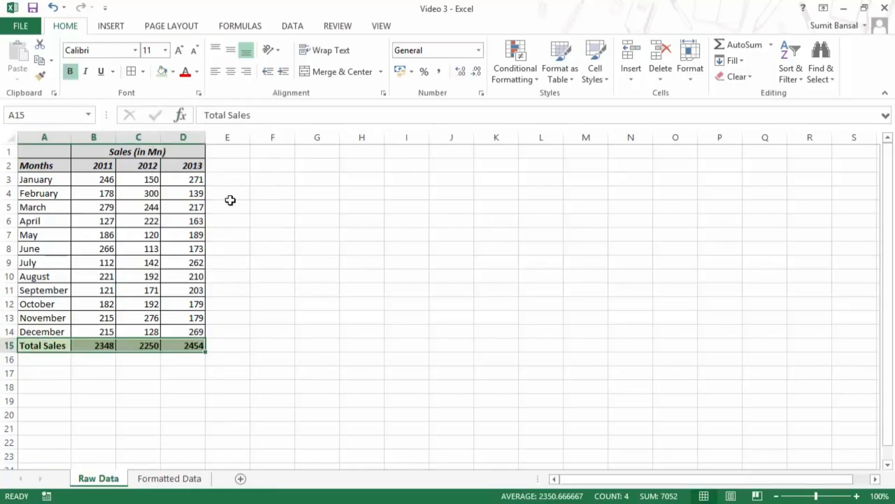
{"action": "left_click", "coordinate": [301, 329]}
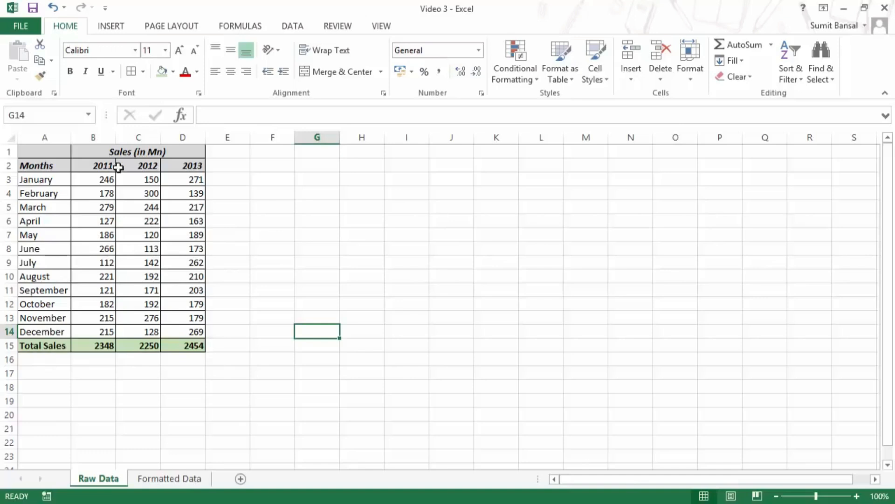
- Apply a double-line border along the top edge of the Total Sales row A15:D15
{"action": "left_click", "coordinate": [37, 344]}
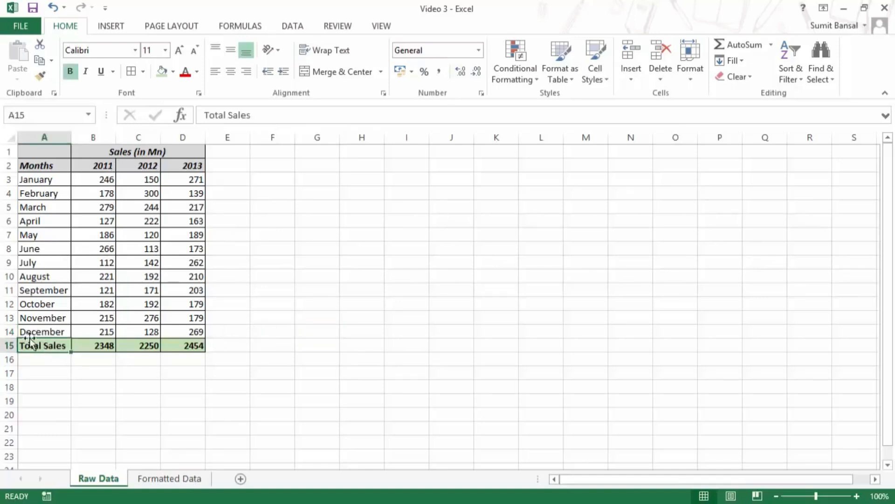
{"action": "left_click_drag", "start_coordinate": [41, 345], "coordinate": [186, 344]}
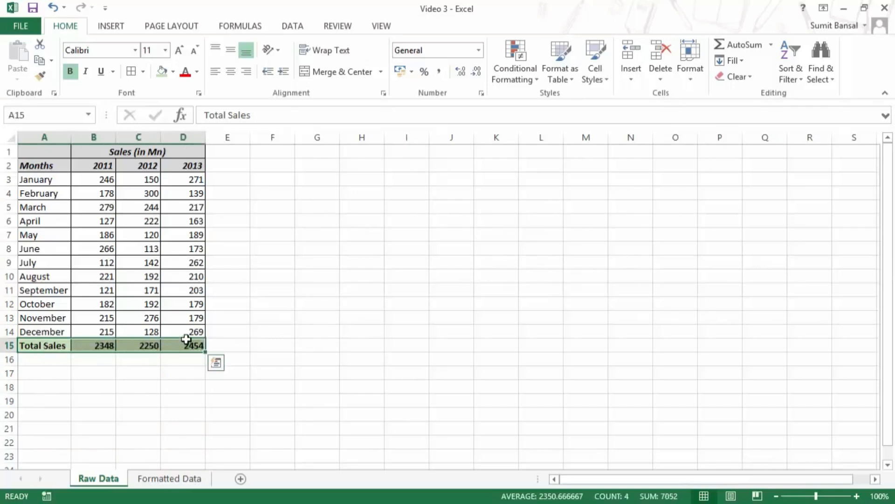
{"action": "left_click", "coordinate": [143, 72]}
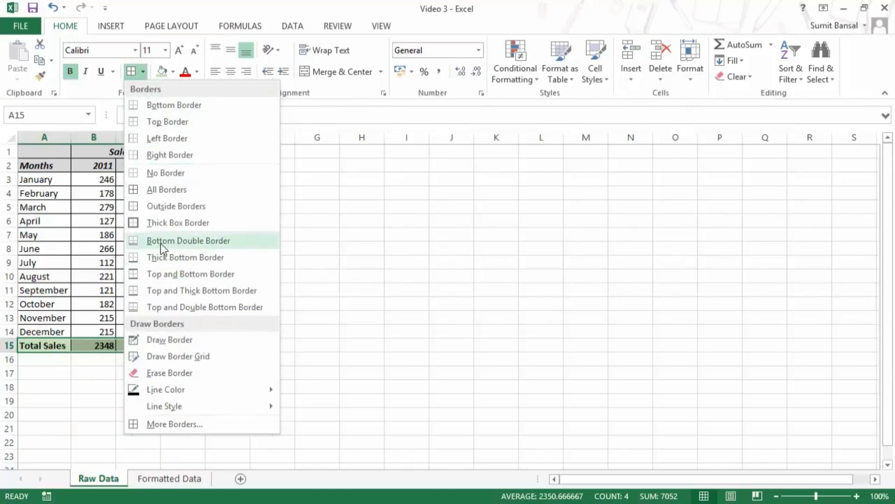
{"action": "left_click", "coordinate": [180, 285]}
{"action": "key", "text": "ctrl+1"}
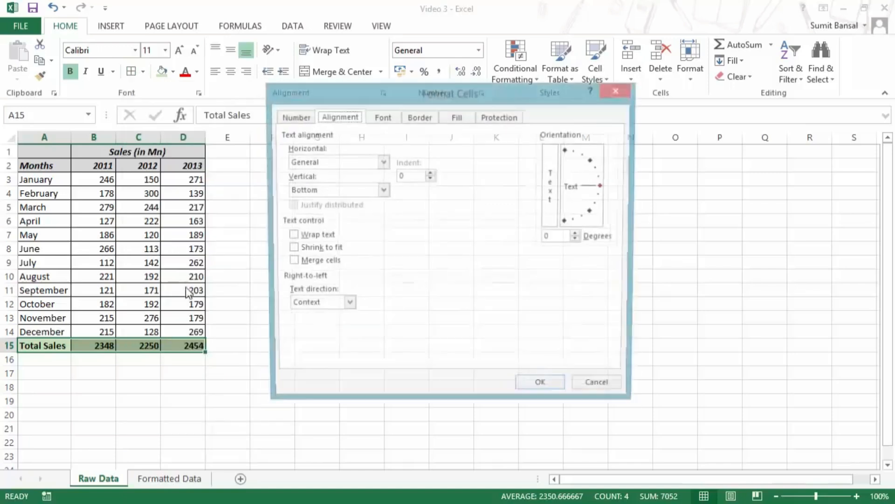
{"action": "left_click", "coordinate": [418, 118]}
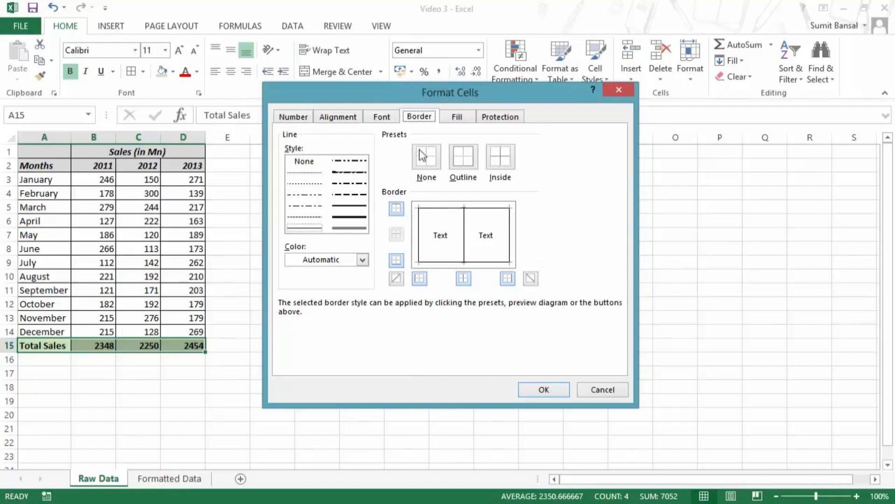
{"action": "left_click", "coordinate": [341, 229]}
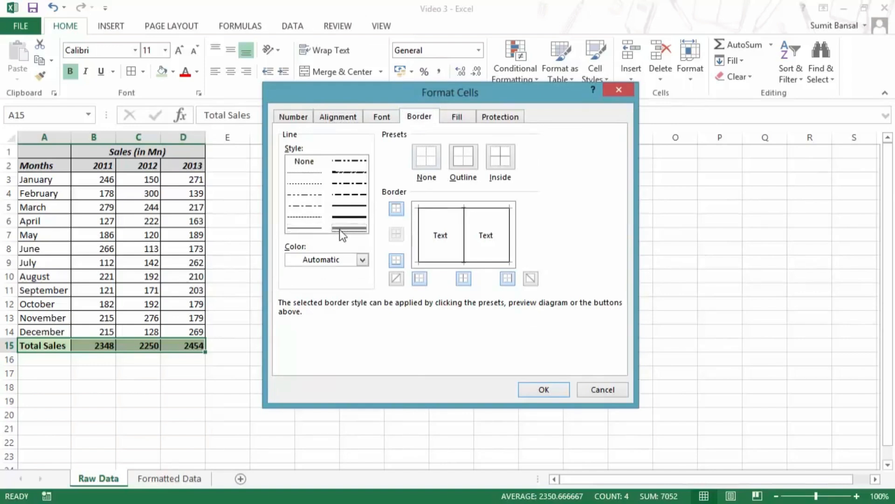
{"action": "left_click", "coordinate": [449, 209]}
{"action": "left_click", "coordinate": [533, 392]}
{"action": "left_click", "coordinate": [266, 301]}
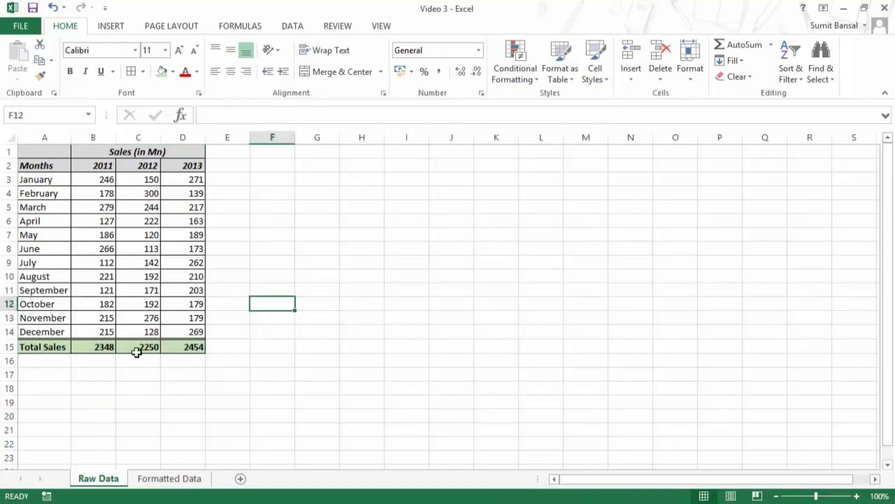
- Compare with the Formatted Data sheet and make the July 2011 value in B9 of Raw Data red and bold
{"action": "left_click_drag", "start_coordinate": [33, 346], "coordinate": [173, 346]}
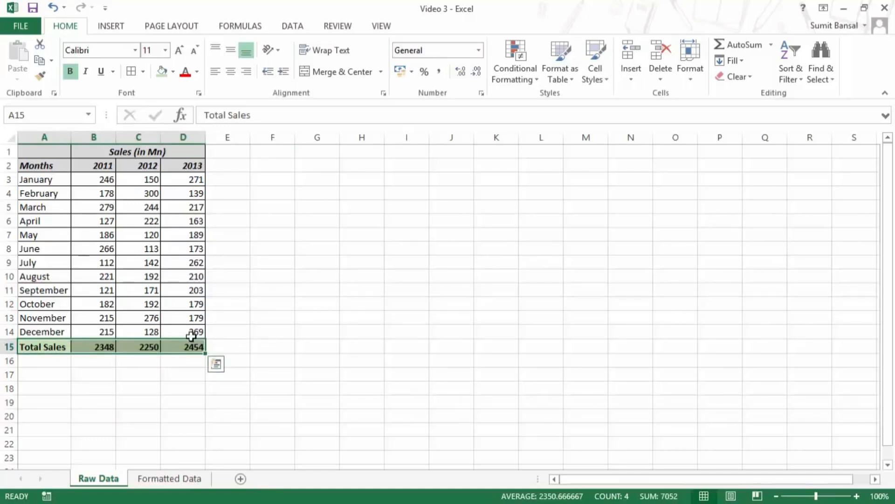
{"action": "left_click", "coordinate": [163, 479]}
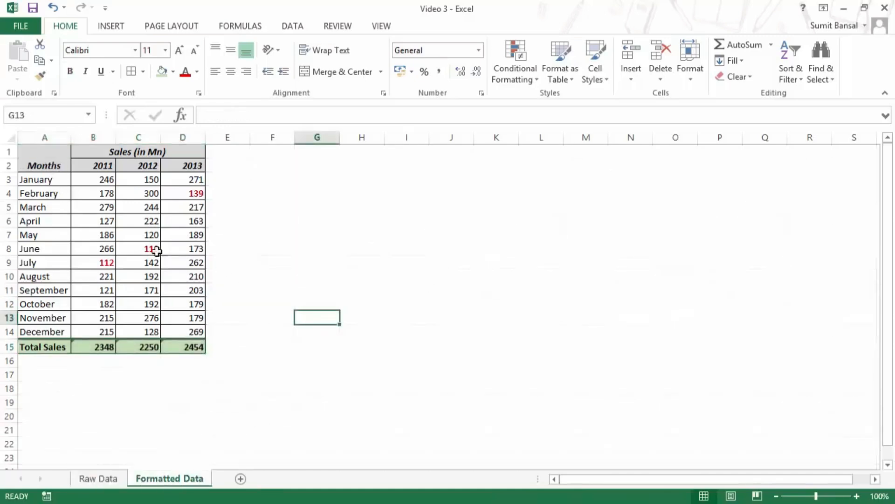
{"action": "left_click", "coordinate": [93, 479]}
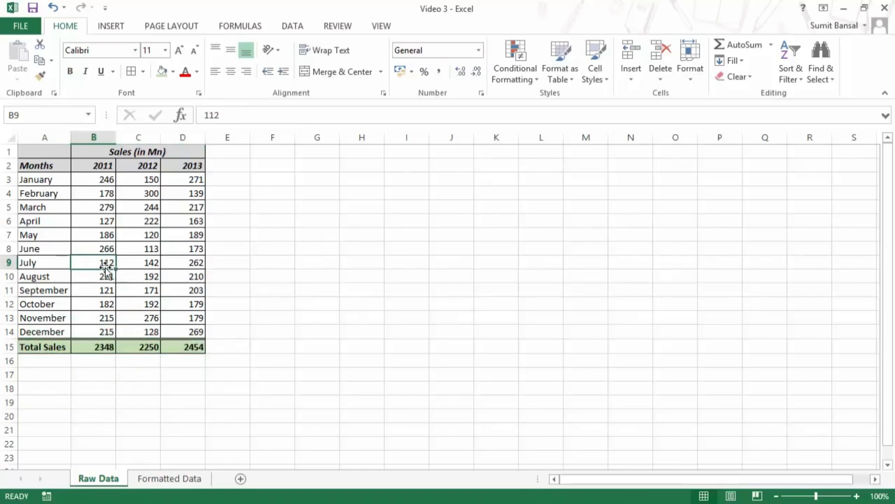
{"action": "left_click", "coordinate": [185, 73]}
{"action": "left_click", "coordinate": [70, 72]}
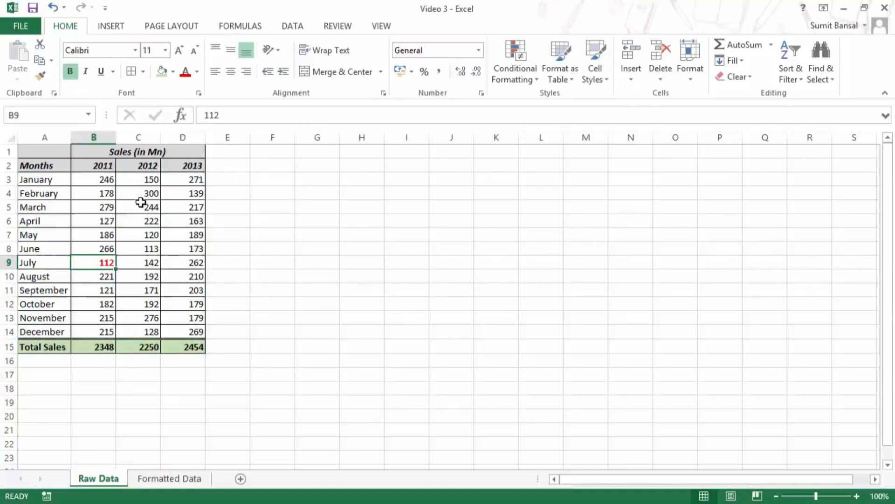
- Make the June 2012 value in C8 red and bold
{"action": "left_click", "coordinate": [142, 249]}
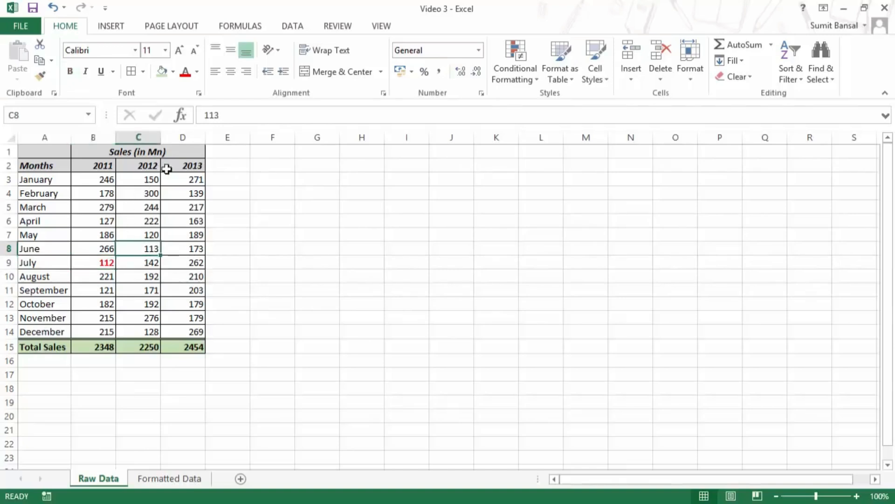
{"action": "left_click", "coordinate": [184, 74]}
{"action": "left_click", "coordinate": [70, 71]}
- Try repeating the last formatting action on the February 2013 value in D4, and undo it together with C8's red and bold formatting
{"action": "left_click", "coordinate": [191, 196]}
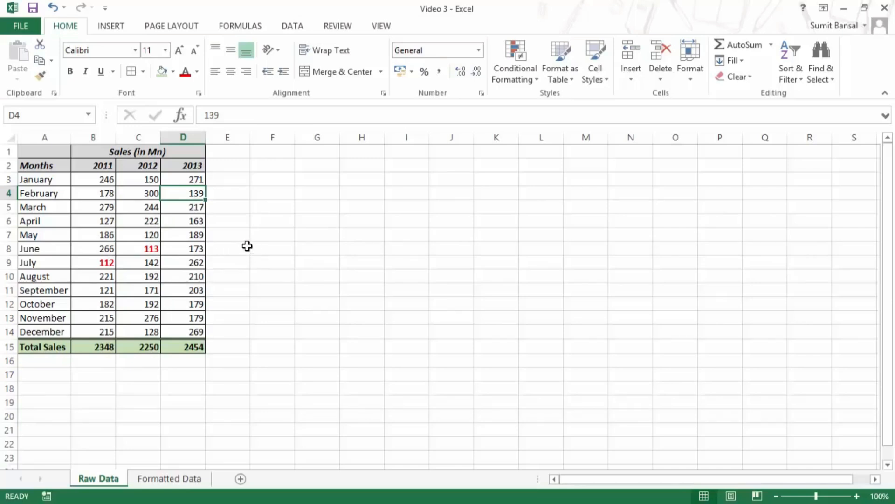
{"action": "key", "text": "F4"}
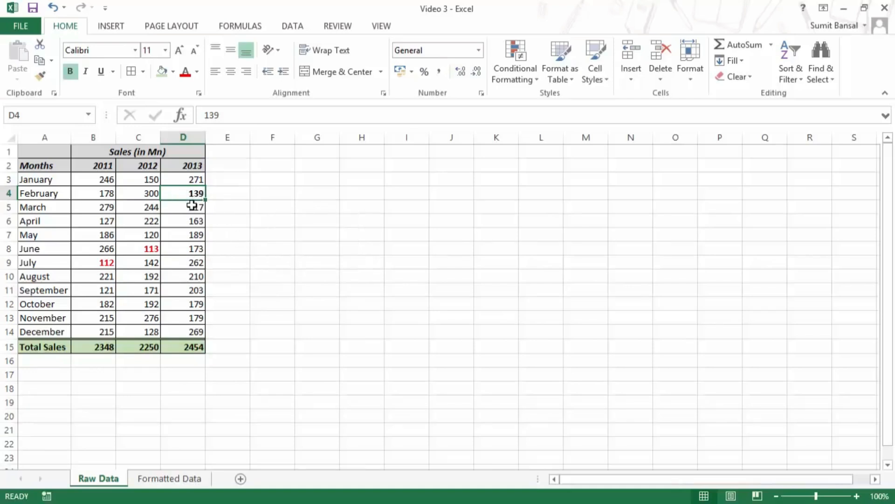
{"action": "key", "text": "ctrl+z"}
{"action": "key", "text": "ctrl+z"}
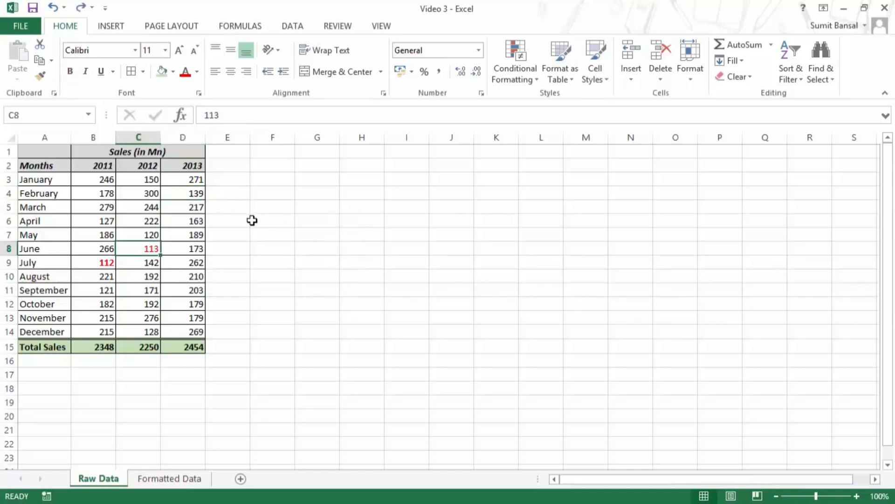
{"action": "key", "text": "ctrl+z"}
- Make the June 2012 value in C8 and the February 2013 value in D4 red and bold, and compare with the Formatted Data sheet
{"action": "left_click", "coordinate": [185, 71]}
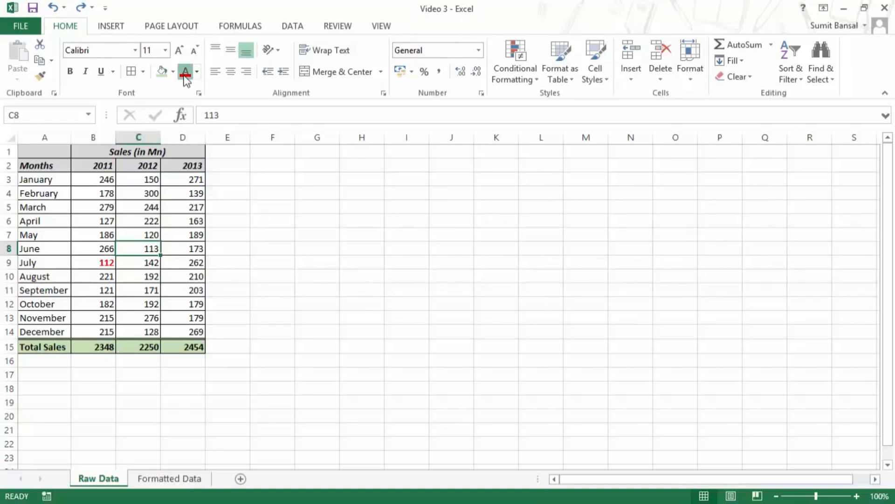
{"action": "left_click", "coordinate": [197, 197]}
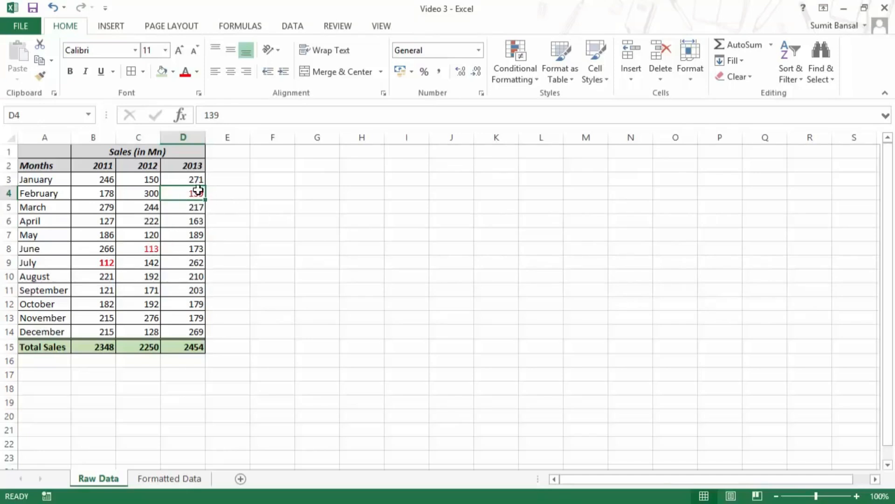
{"action": "left_click", "coordinate": [146, 249]}
{"action": "left_click", "coordinate": [70, 72]}
{"action": "left_click", "coordinate": [191, 195]}
{"action": "key", "text": "ctrl+b"}
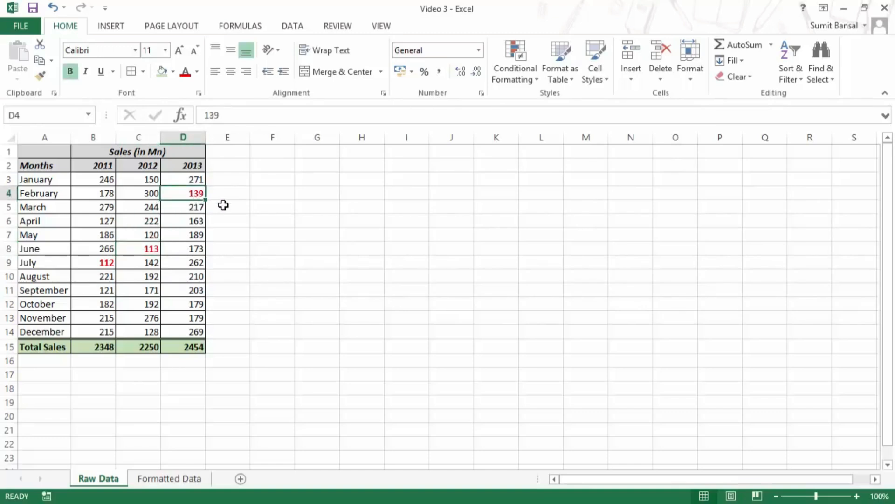
{"action": "left_click", "coordinate": [169, 479]}
{"action": "left_click", "coordinate": [102, 478]}
- Hide the gridlines on the Raw Data sheet
{"action": "left_click", "coordinate": [227, 157]}
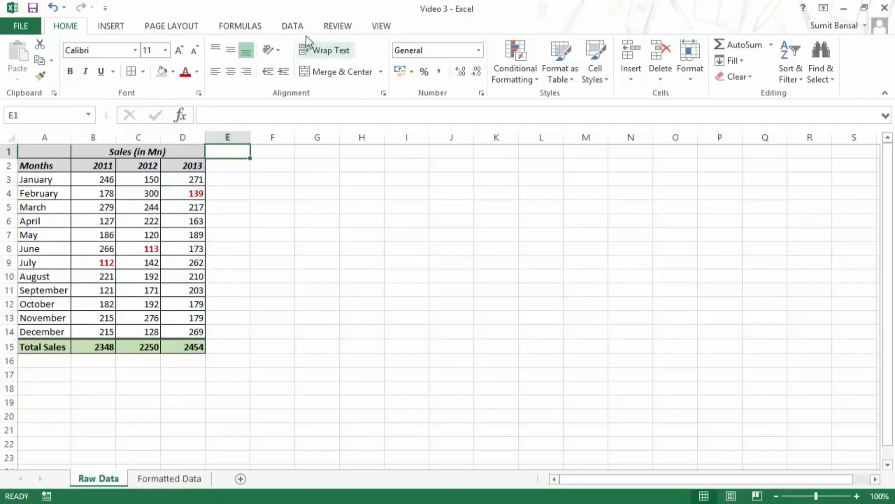
{"action": "left_click", "coordinate": [381, 26]}
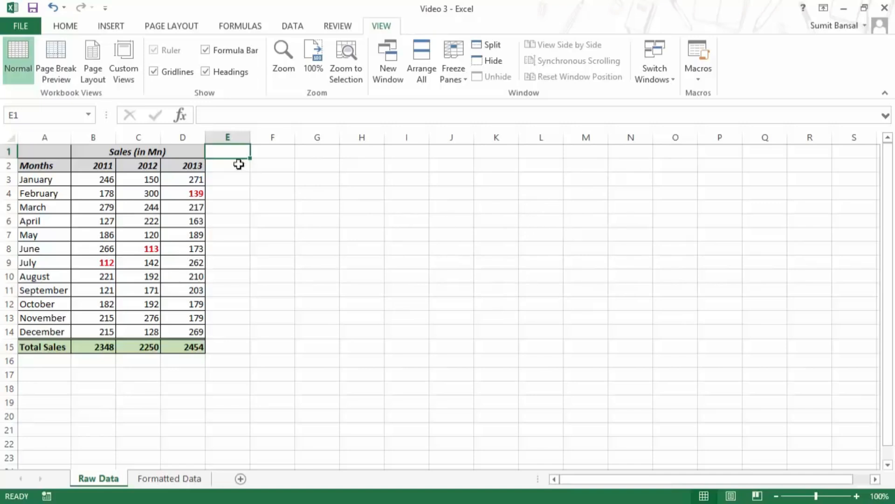
{"action": "left_click", "coordinate": [155, 72]}
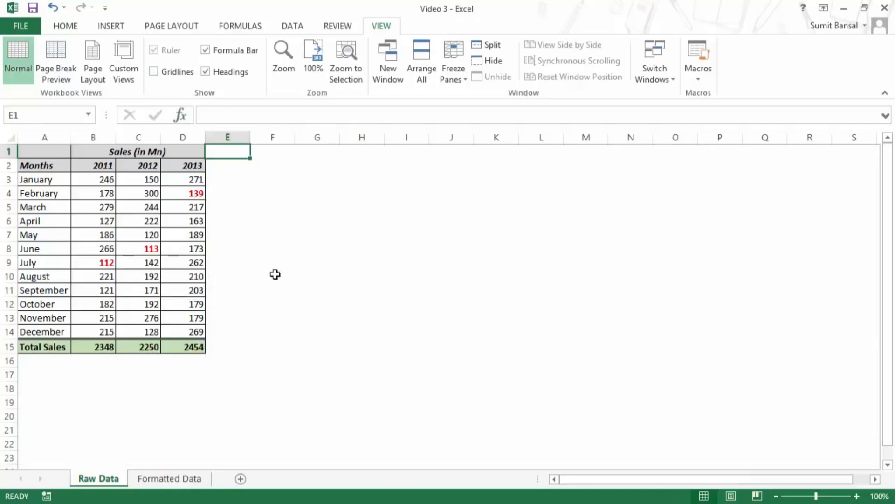
{"action": "left_click", "coordinate": [279, 348]}
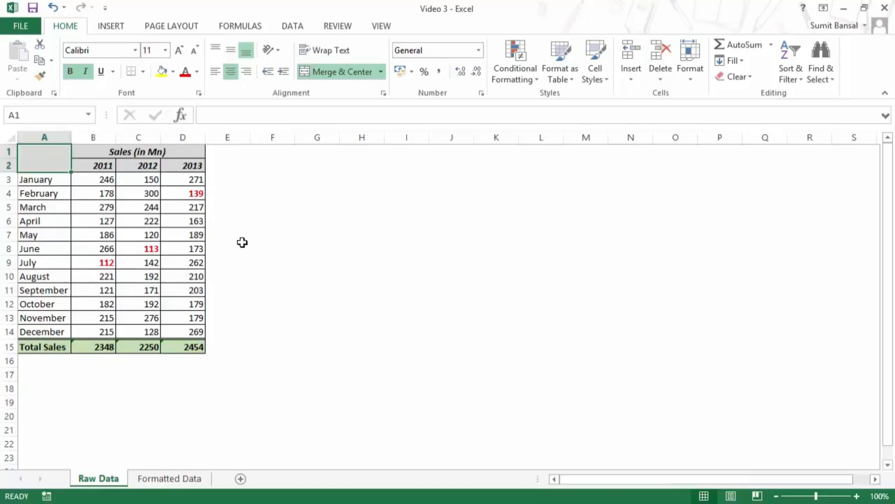
- Fill cell F3 yellow and copy its formatting to cell I3 with Format Painter
{"action": "left_click", "coordinate": [280, 180]}
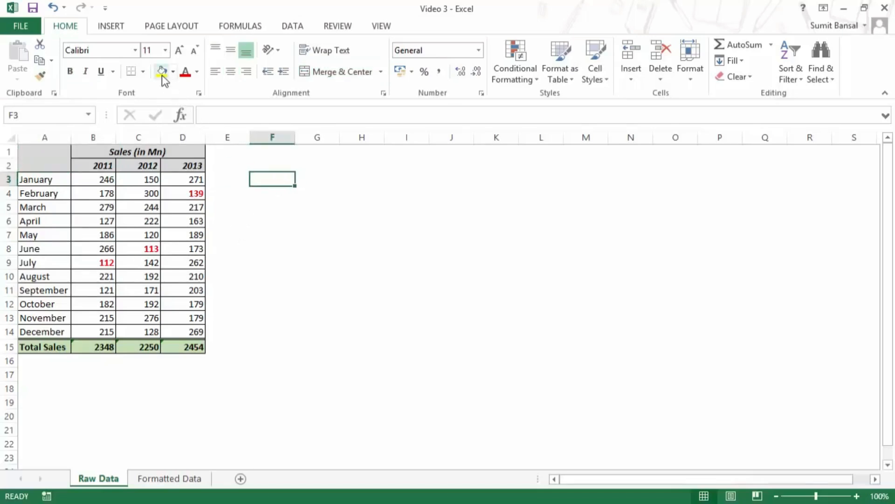
{"action": "left_click", "coordinate": [161, 72]}
{"action": "left_click", "coordinate": [301, 219]}
{"action": "left_click", "coordinate": [275, 178]}
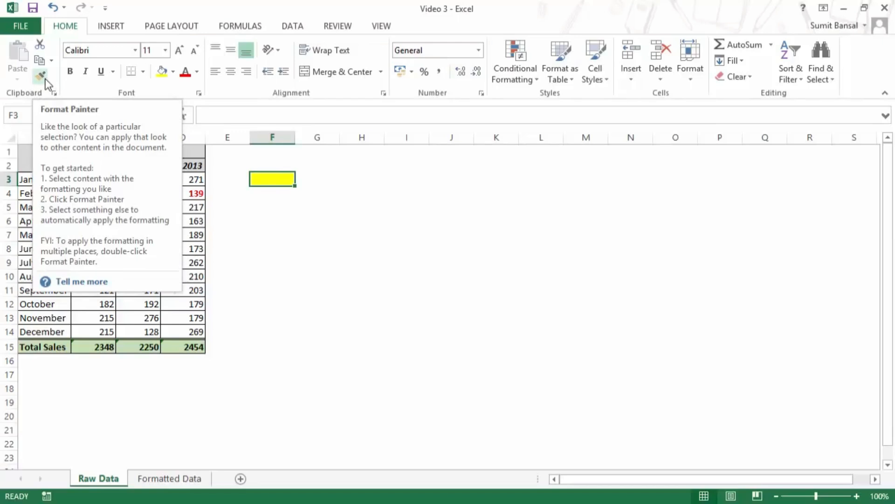
{"action": "left_click", "coordinate": [43, 78]}
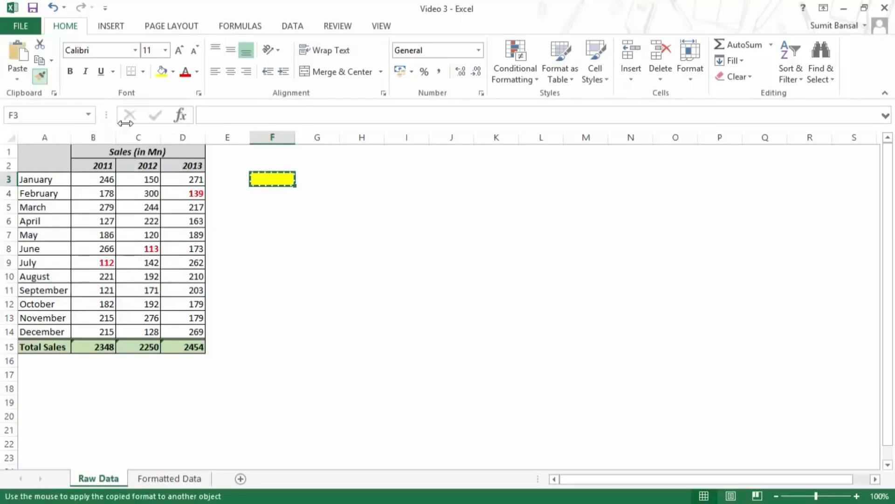
{"action": "left_click", "coordinate": [407, 175]}
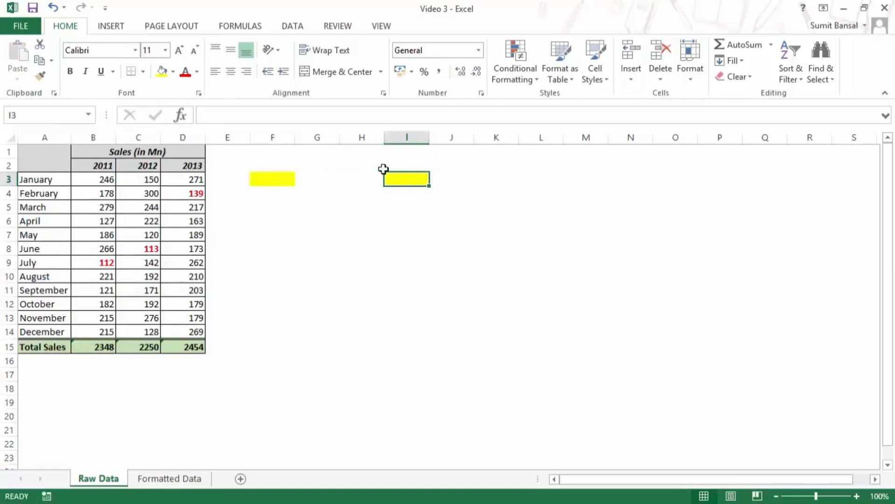
- Apply All Borders to cell F3 and enter a person's full name in it
{"action": "left_click", "coordinate": [270, 177]}
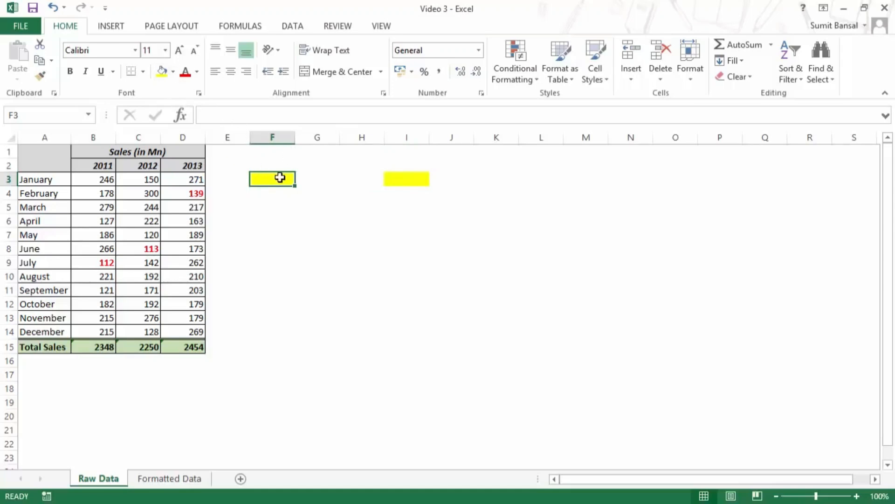
{"action": "left_click", "coordinate": [142, 72]}
{"action": "left_click", "coordinate": [164, 189]}
{"action": "type", "text": "Sumit Bansal"}
{"action": "key", "text": "Return"}
- Change the font color of the name in F3 to a dark orange theme color
{"action": "left_click", "coordinate": [264, 184]}
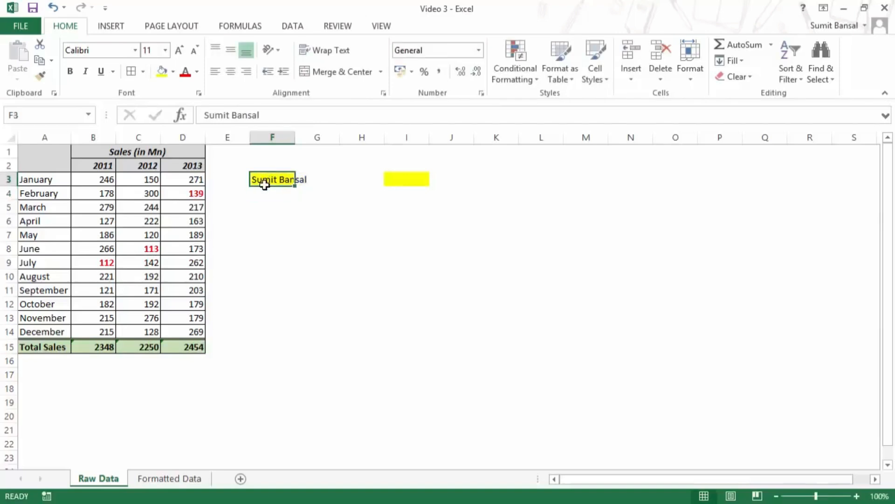
{"action": "left_click", "coordinate": [197, 72]}
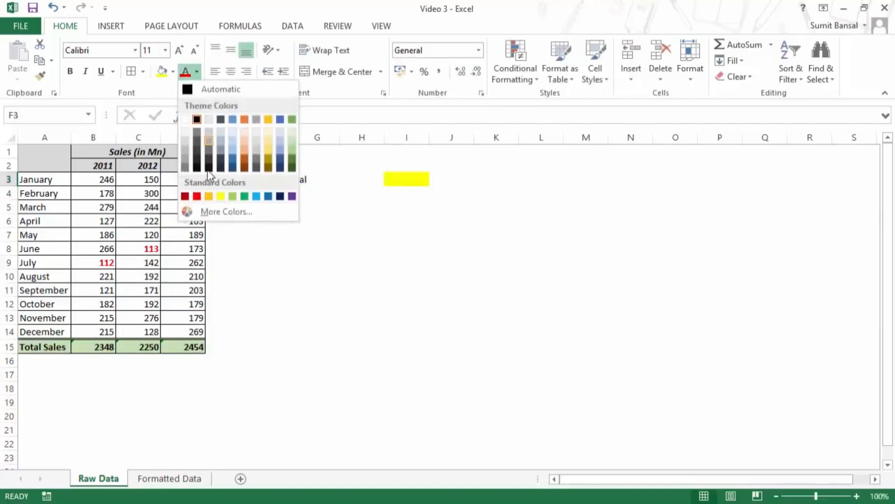
{"action": "left_click", "coordinate": [245, 168]}
{"action": "left_click", "coordinate": [328, 208]}
- Copy F3's formatting to cell I4 with Format Painter and enter the same full name in I4
{"action": "left_click", "coordinate": [279, 185]}
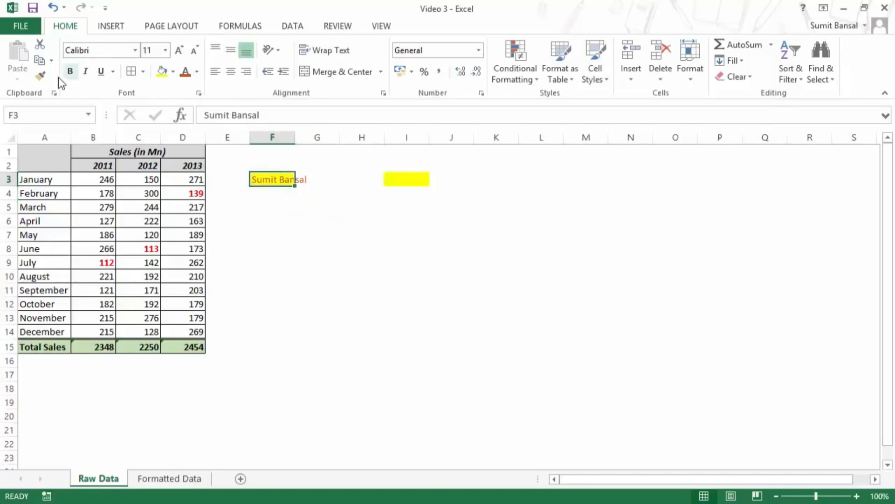
{"action": "left_click", "coordinate": [41, 76]}
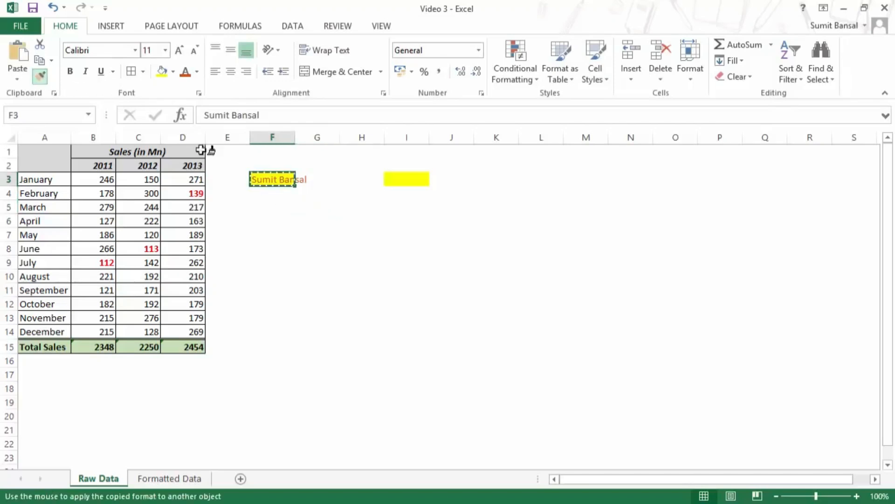
{"action": "left_click", "coordinate": [406, 194]}
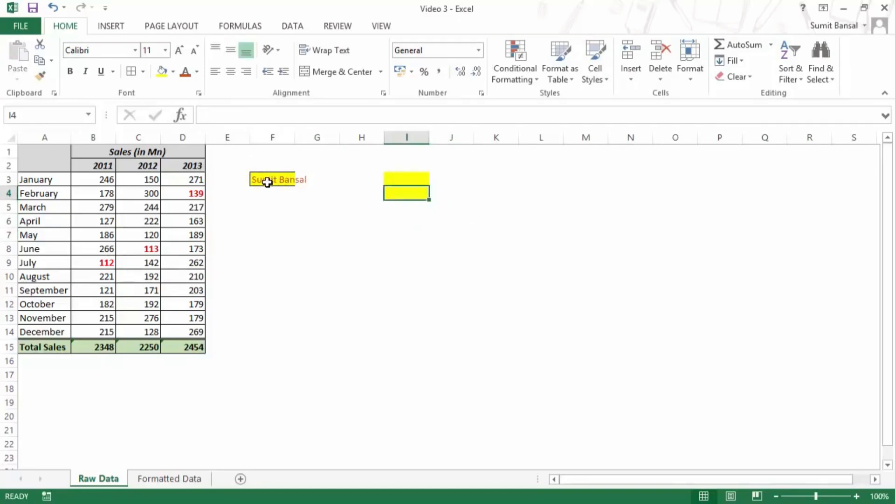
{"action": "double_click", "coordinate": [414, 195]}
{"action": "type", "text": "Sumit Bansal"}
{"action": "key", "text": "Return"}
{"action": "left_click", "coordinate": [414, 195]}
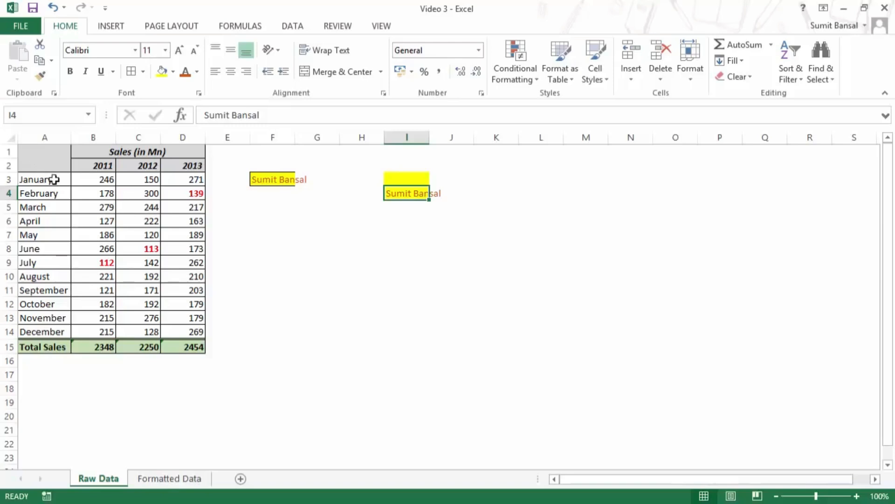
- Clear all formats from the sales table in A1:D15 on the Raw Data sheet
{"action": "left_click", "coordinate": [171, 479]}
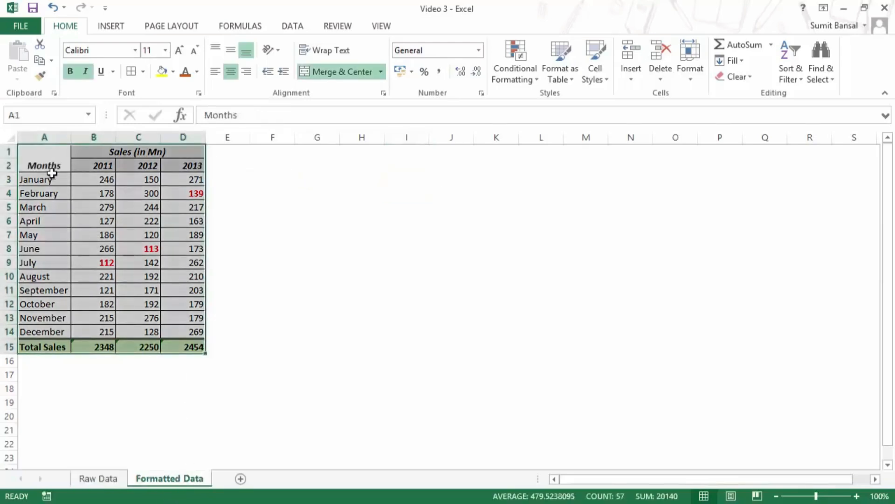
{"action": "left_click", "coordinate": [109, 480]}
{"action": "mouse_move", "coordinate": [32, 152]}
{"action": "left_mouse_down"}
{"action": "mouse_move", "coordinate": [116, 244]}
{"action": "mouse_move", "coordinate": [177, 343]}
{"action": "left_mouse_up"}
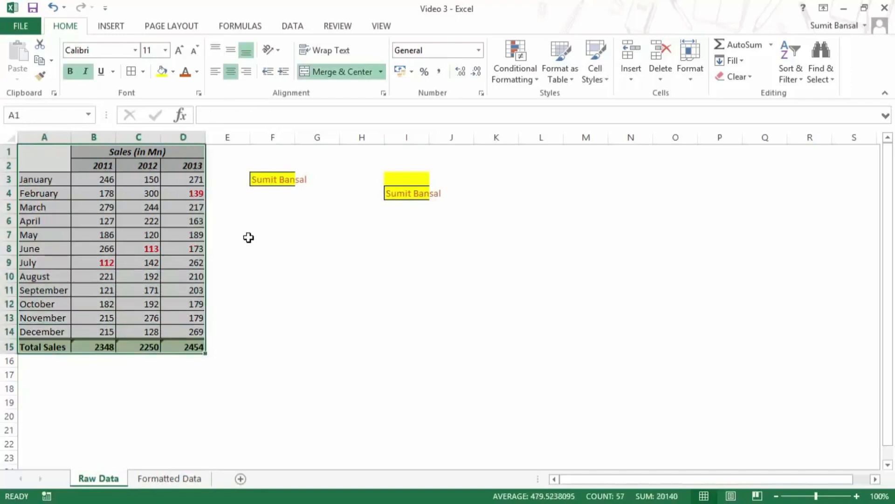
{"action": "left_click", "coordinate": [741, 77]}
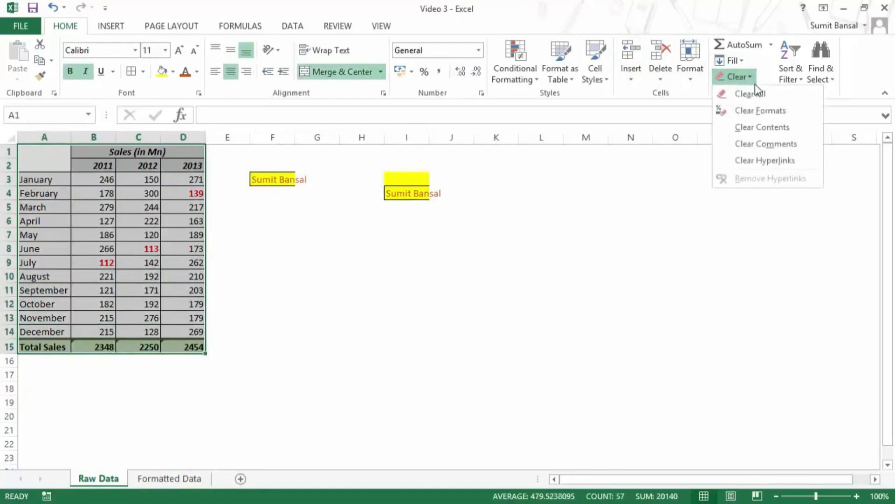
{"action": "left_click", "coordinate": [761, 111]}
{"action": "left_click_drag", "start_coordinate": [497, 266], "coordinate": [497, 277]}
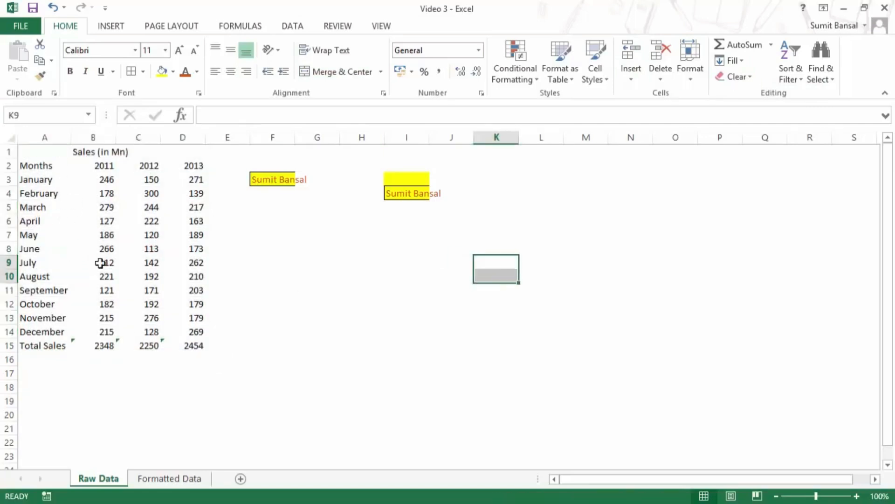
- Copy the formatting of A1:D15 on the Formatted Data sheet to A1:D15 on the Raw Data sheet with Format Painter
{"action": "left_click", "coordinate": [170, 478]}
{"action": "left_click", "coordinate": [314, 337]}
{"action": "left_click_drag", "start_coordinate": [38, 151], "coordinate": [176, 344]}
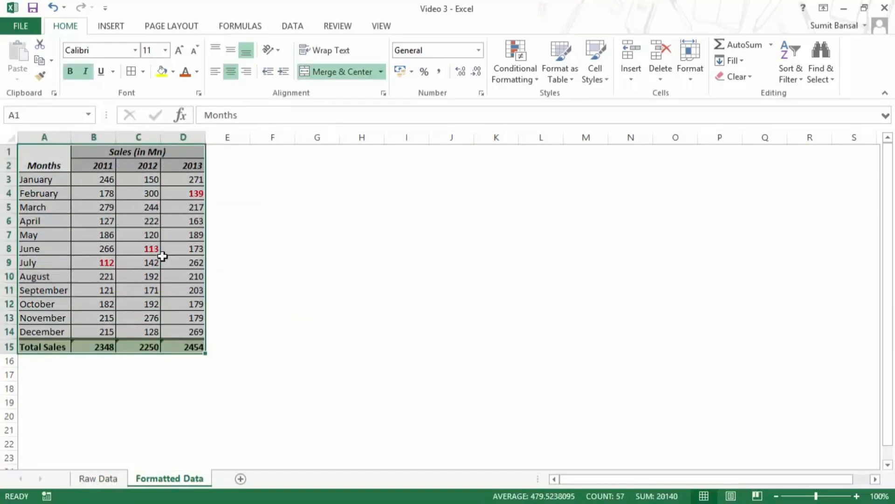
{"action": "left_click", "coordinate": [40, 76]}
{"action": "left_click", "coordinate": [104, 476]}
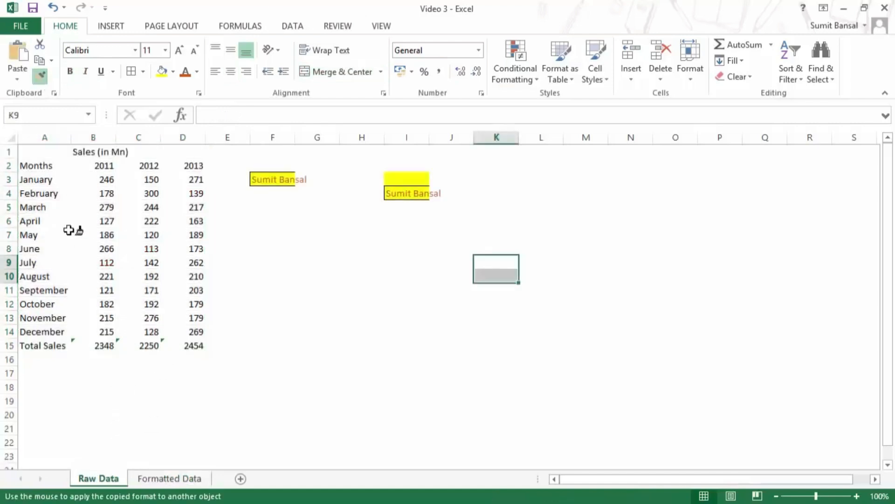
{"action": "mouse_move", "coordinate": [27, 152]}
{"action": "left_mouse_down"}
{"action": "mouse_move", "coordinate": [163, 295]}
{"action": "mouse_move", "coordinate": [188, 342]}
{"action": "left_mouse_up"}
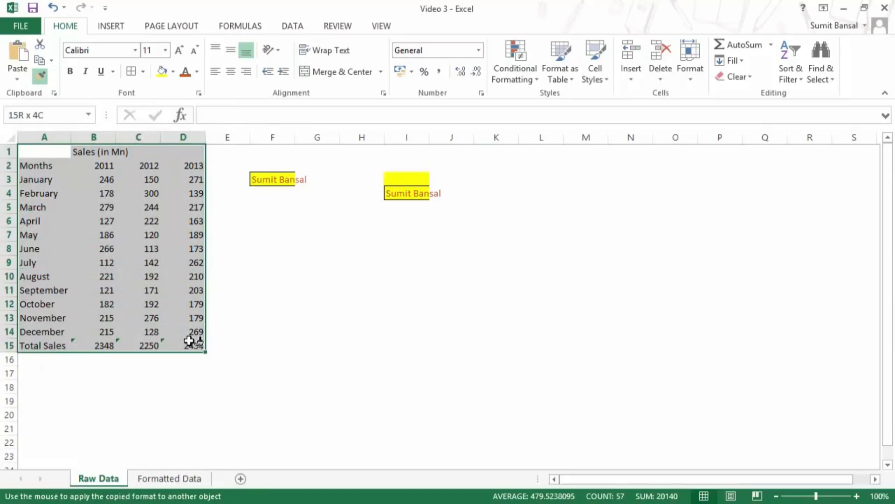
{"action": "left_click_drag", "start_coordinate": [189, 342], "coordinate": [192, 340]}
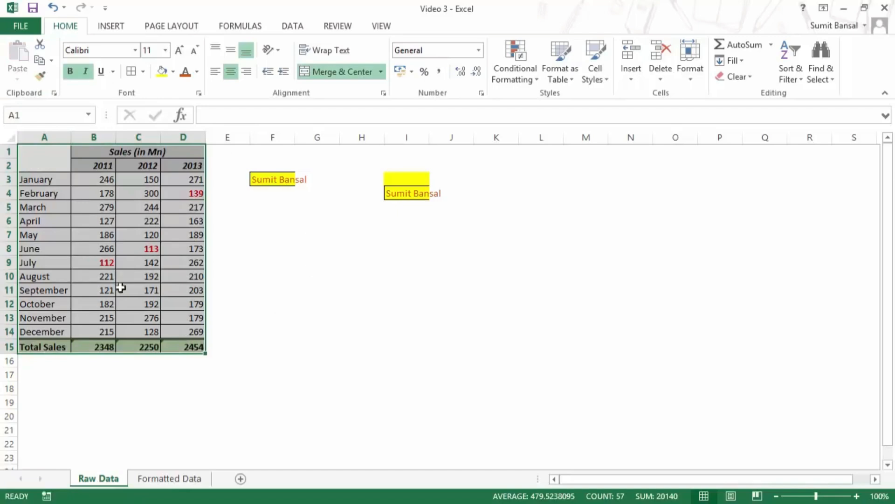
{"action": "left_click", "coordinate": [348, 293]}
- Compare the table formatting and the Months header cell between the Formatted Data and Raw Data sheets
{"action": "left_click", "coordinate": [158, 475]}
{"action": "left_click", "coordinate": [117, 478]}
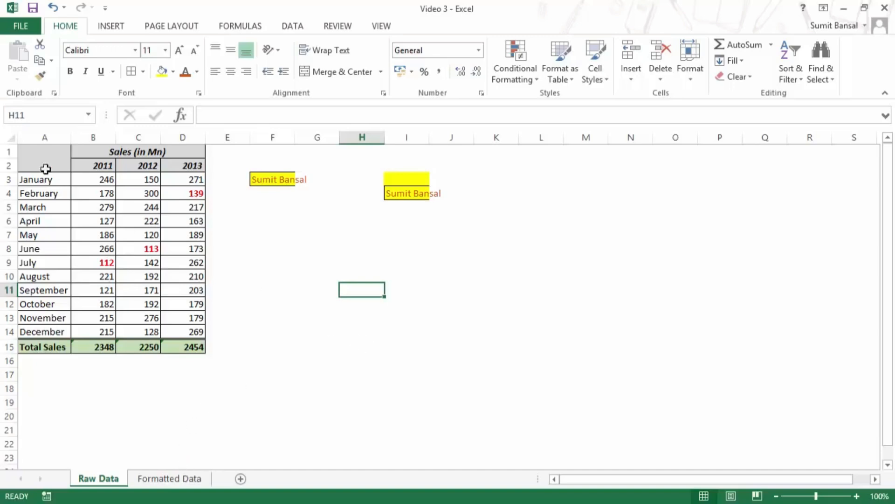
{"action": "left_click", "coordinate": [181, 477]}
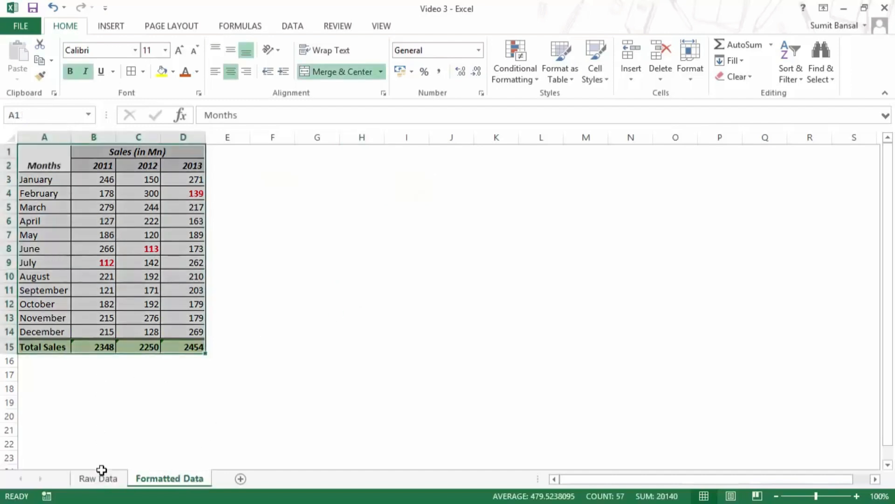
{"action": "left_click", "coordinate": [101, 479]}
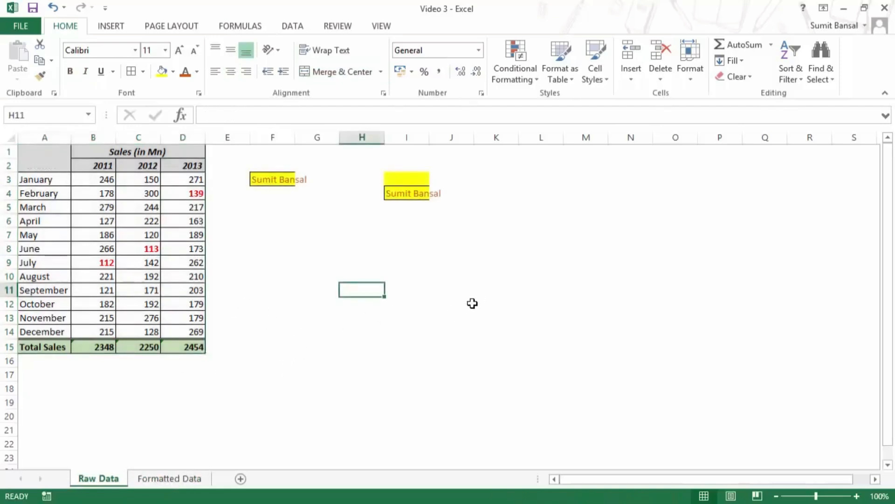
- Copy F3's formatting to cells L3, L7, L14 and the range N3:Q10 in one continuous Format Painter session
{"action": "left_click", "coordinate": [272, 178]}
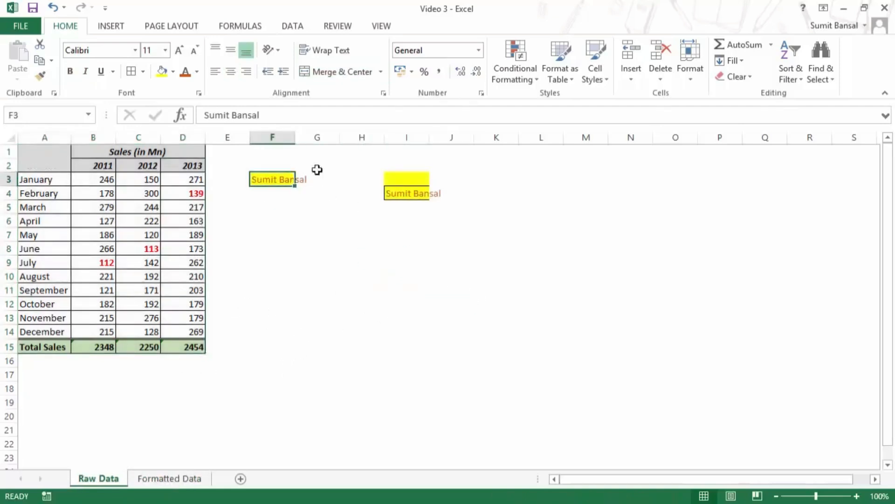
{"action": "left_click", "coordinate": [591, 285]}
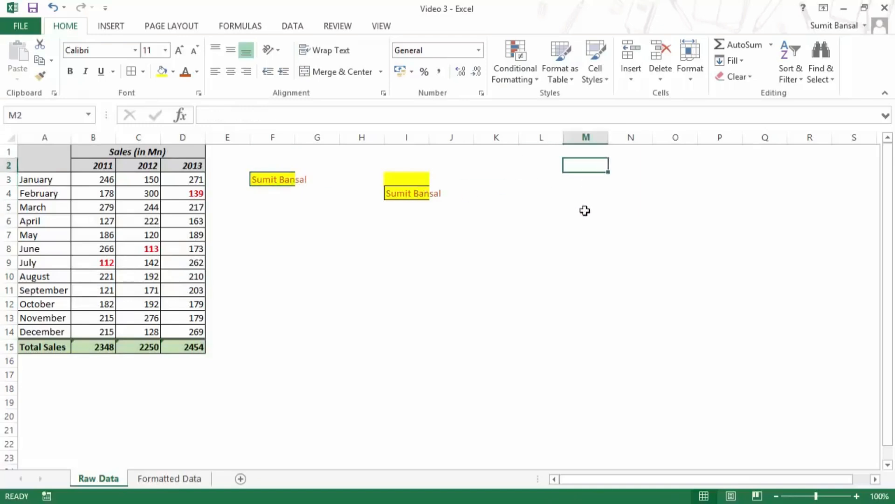
{"action": "left_click", "coordinate": [285, 179]}
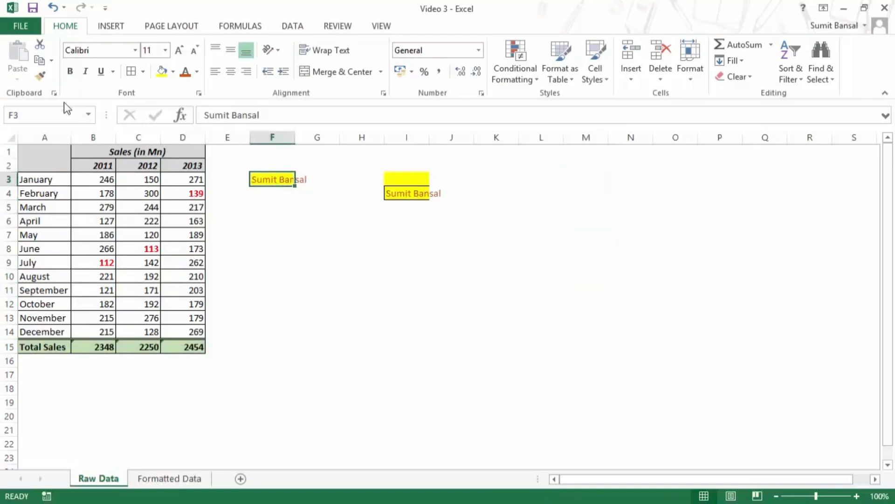
{"action": "left_click", "coordinate": [41, 75]}
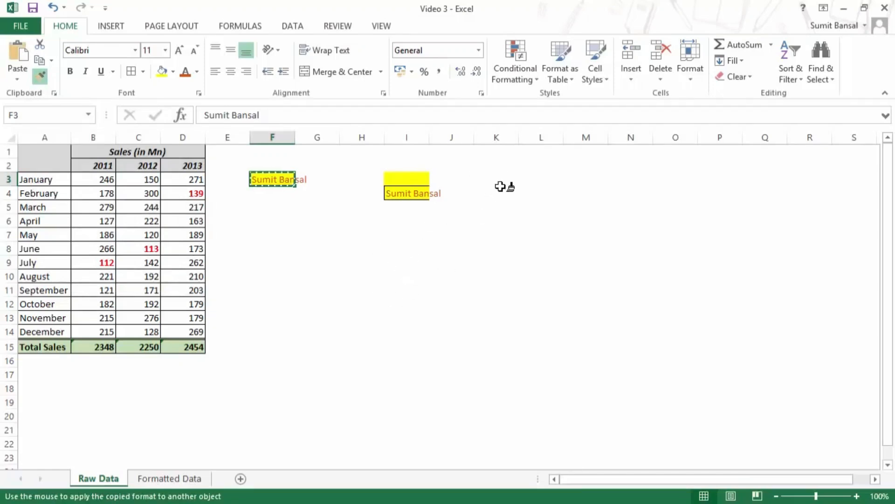
{"action": "left_click", "coordinate": [543, 178]}
{"action": "left_click", "coordinate": [544, 235]}
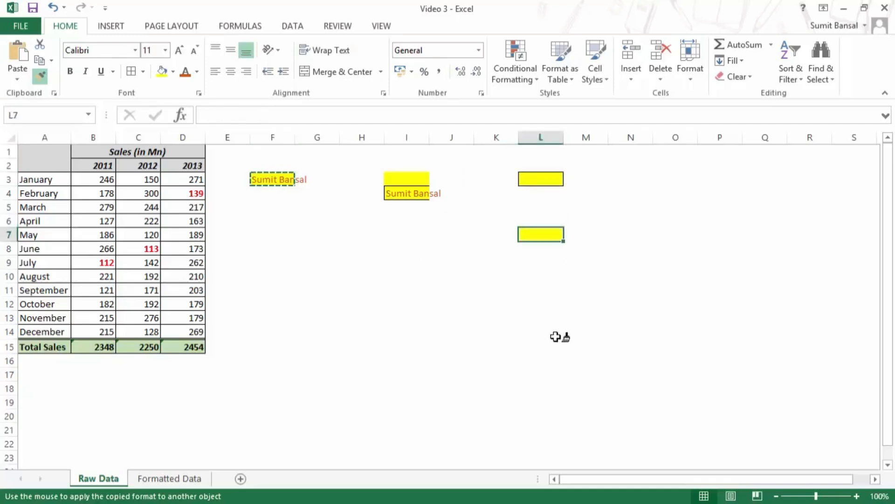
{"action": "left_click", "coordinate": [543, 331]}
{"action": "left_click_drag", "start_coordinate": [638, 183], "coordinate": [746, 281]}
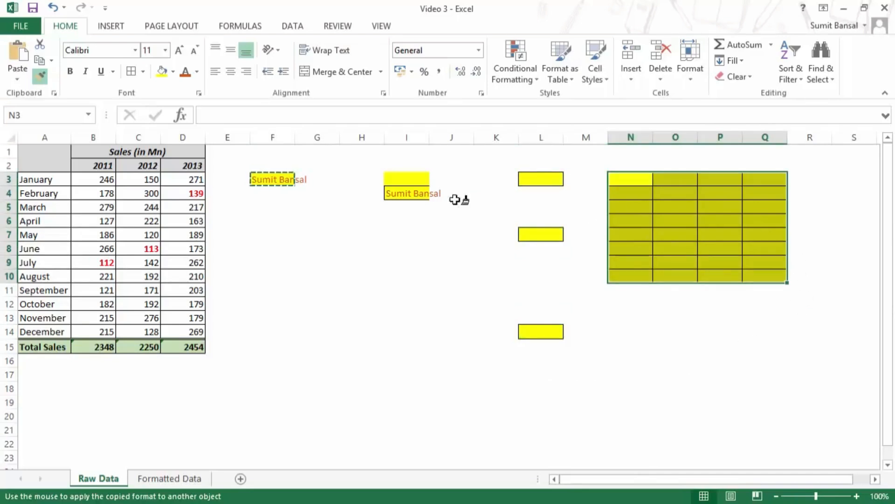
{"action": "left_click", "coordinate": [43, 79]}
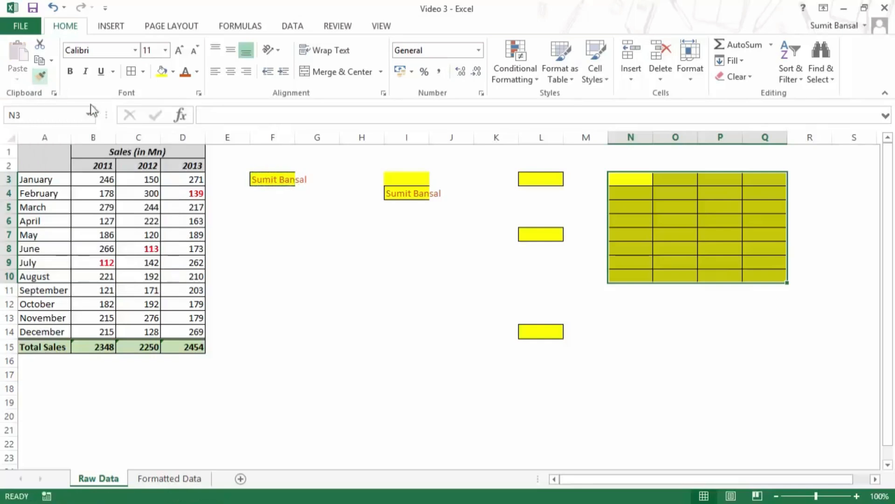